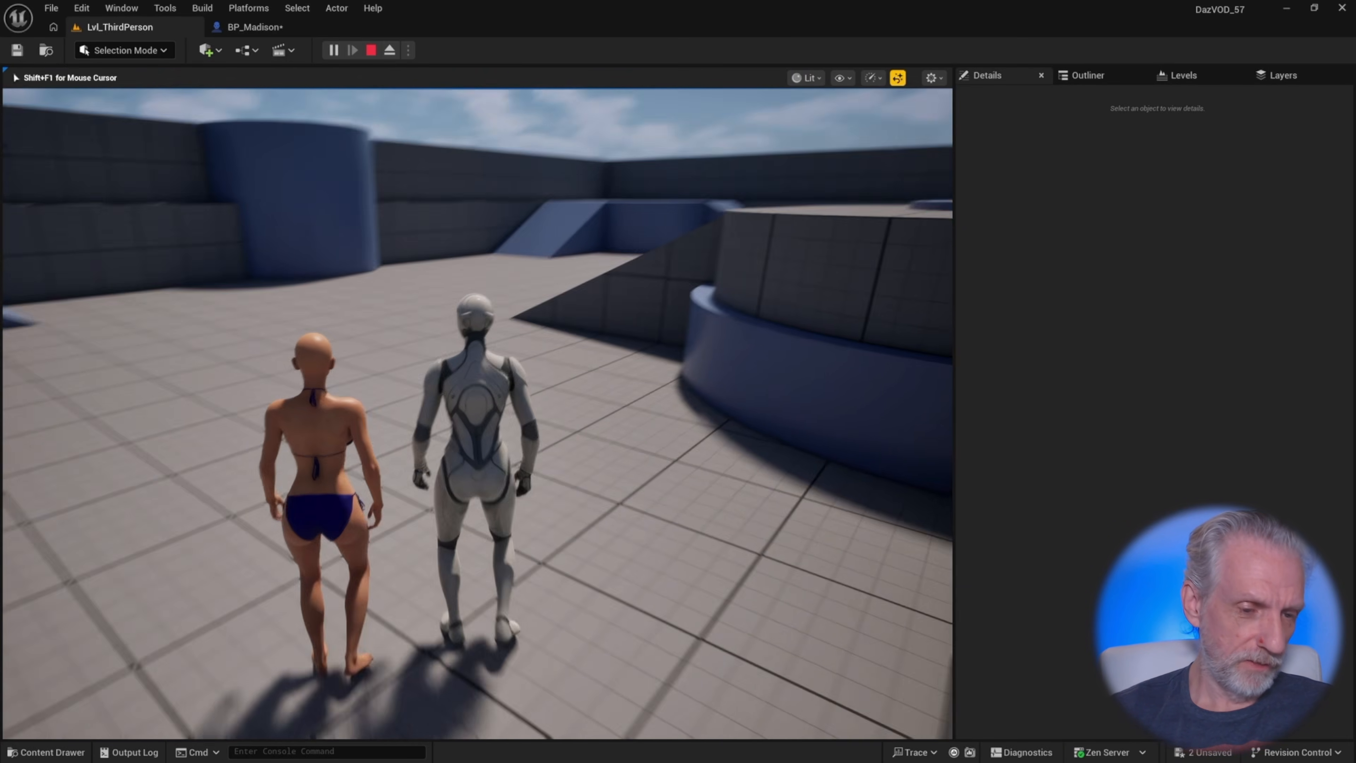
# Run the player character around the level in play mode, then stop the play session
pyautogui.press('s')
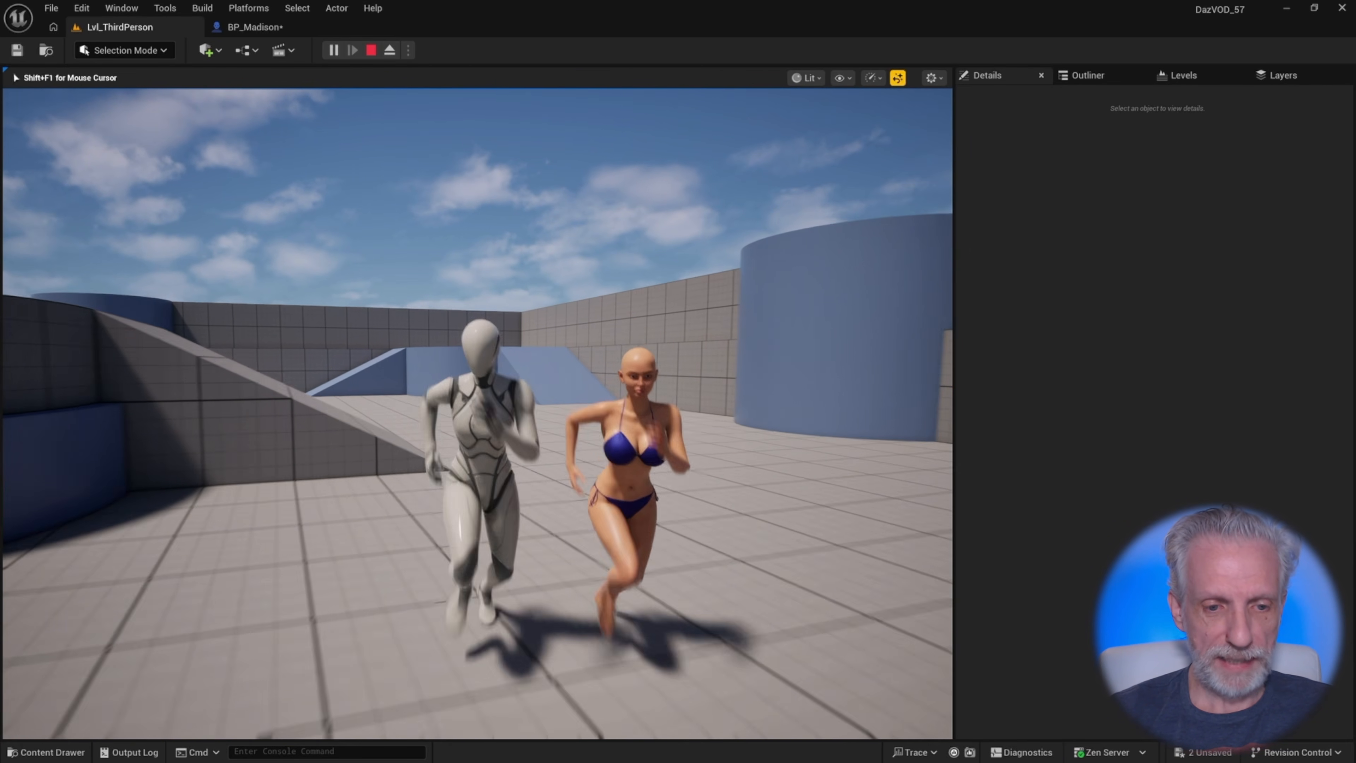
pyautogui.press('w')
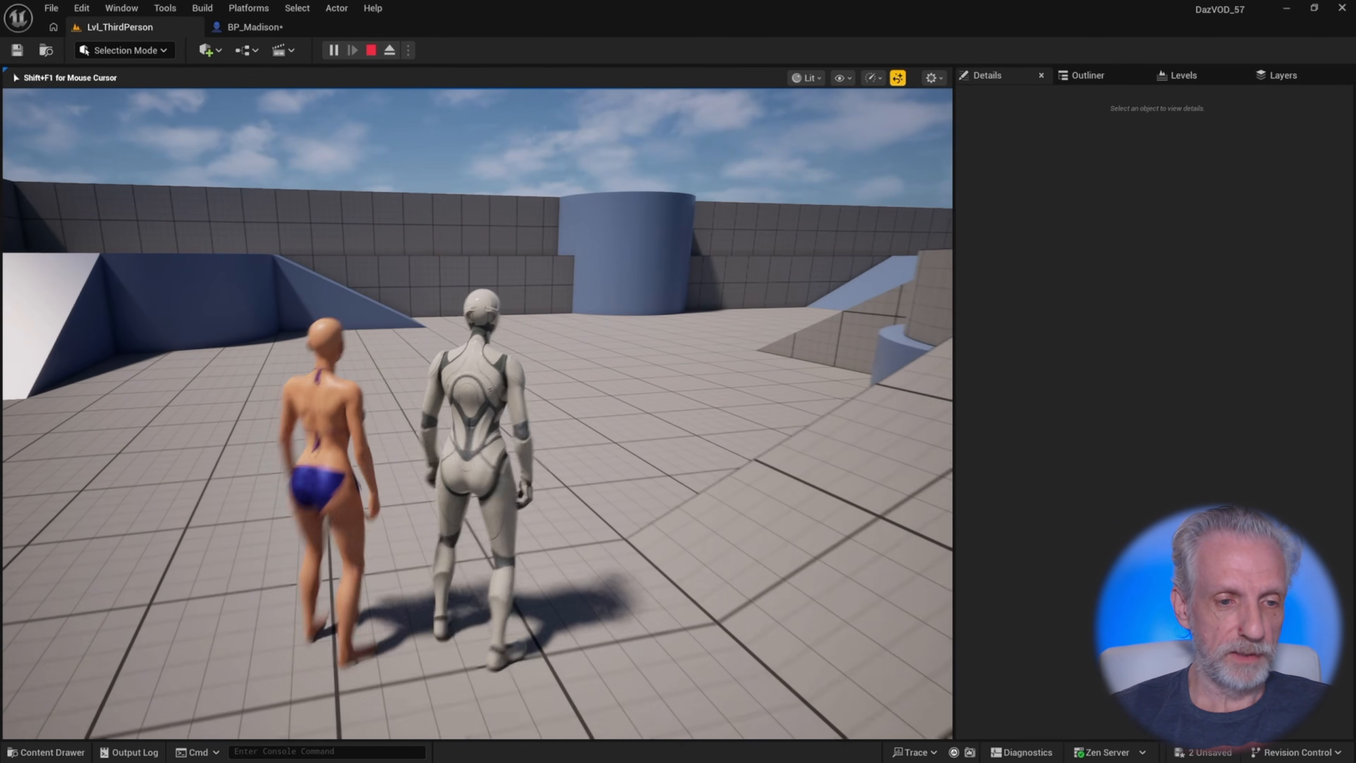
pyautogui.press('w')
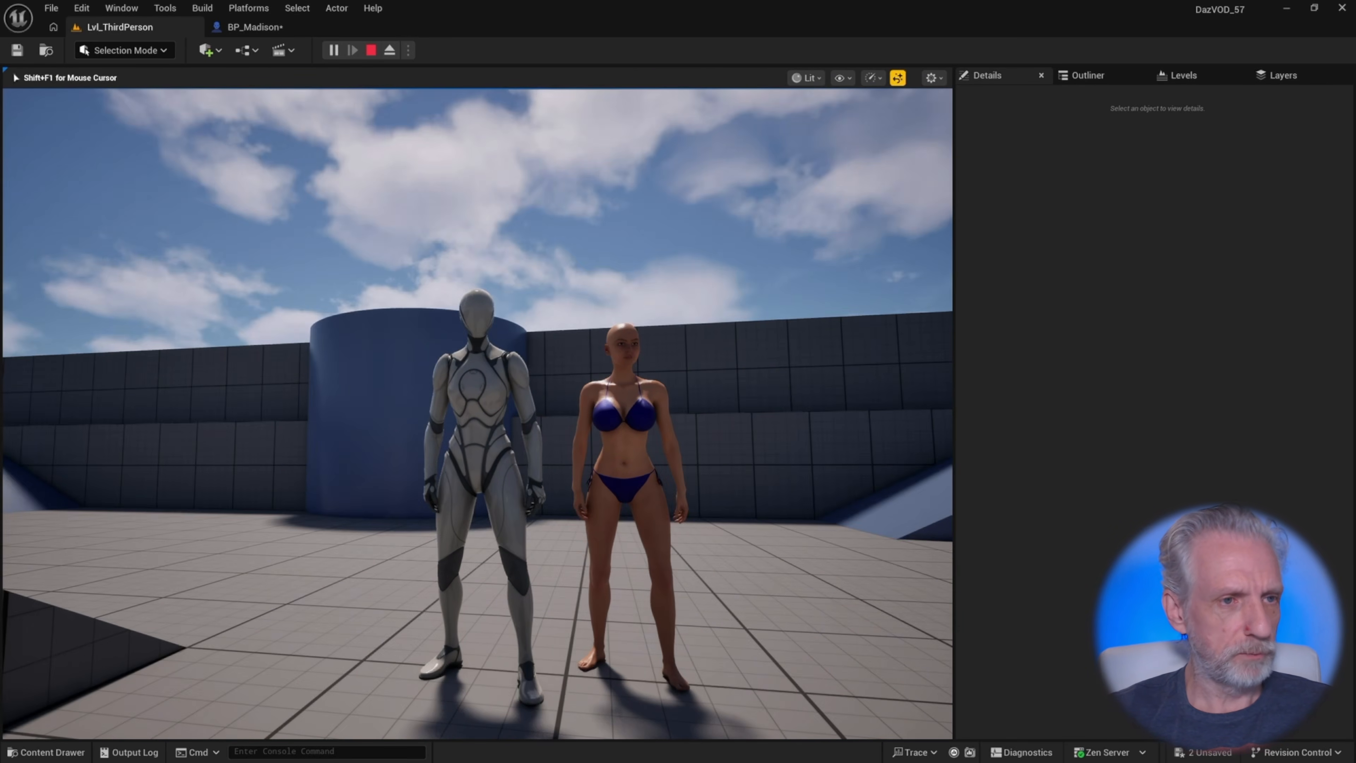
pyautogui.press('Escape')
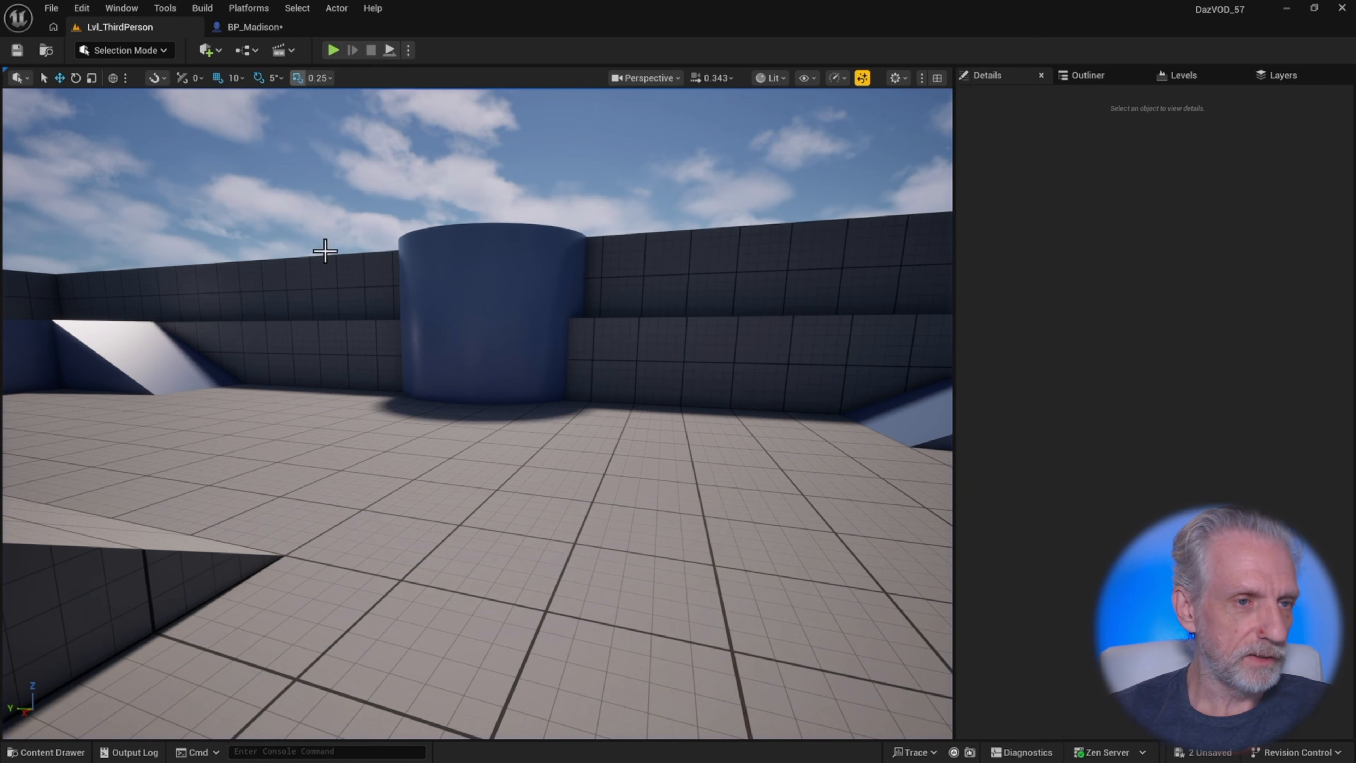
# Open the RTG_Madison IK retargeter asset to inspect both characters in its preview
pyautogui.hotkey('ctrl', 'space')
pyautogui.doubleClick(796, 486)
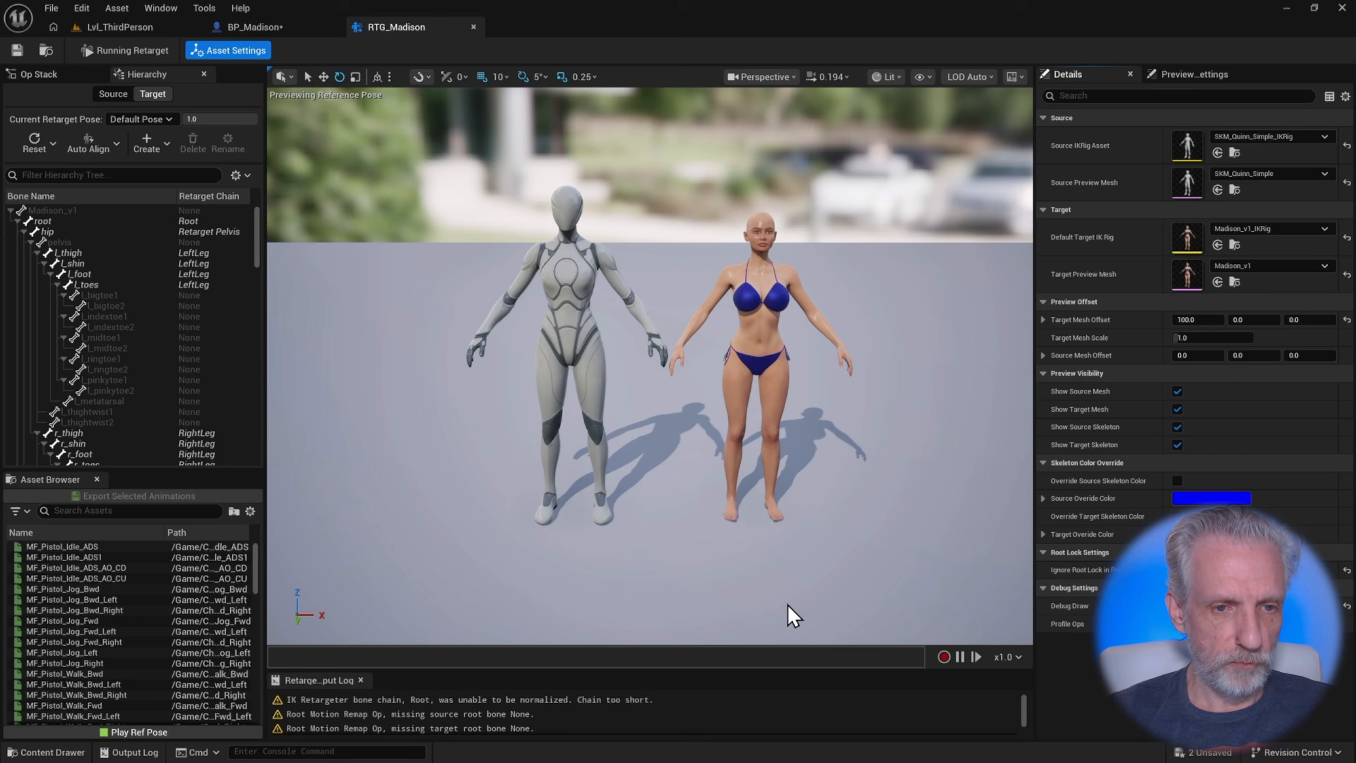
pyautogui.moveTo(748, 406); pyautogui.dragTo(662, 408, button='right')
pyautogui.moveTo(792, 601); pyautogui.dragTo(792, 590, button='right')
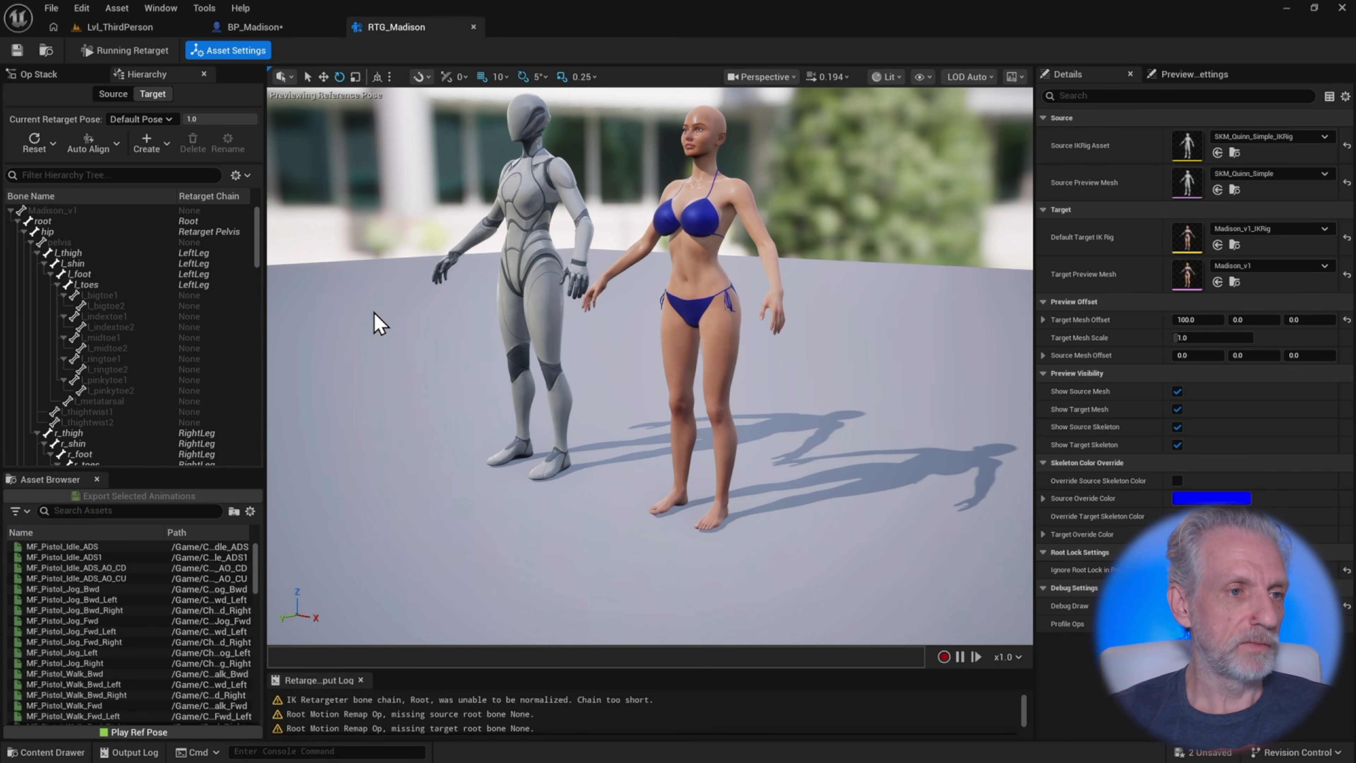
# Search the retargeter's asset browser for unarmed fwd and preview the MF_Unarmed_Walk_Fwd animation on both characters
pyautogui.click(129, 53)
pyautogui.click(122, 510)
pyautogui.write('un')
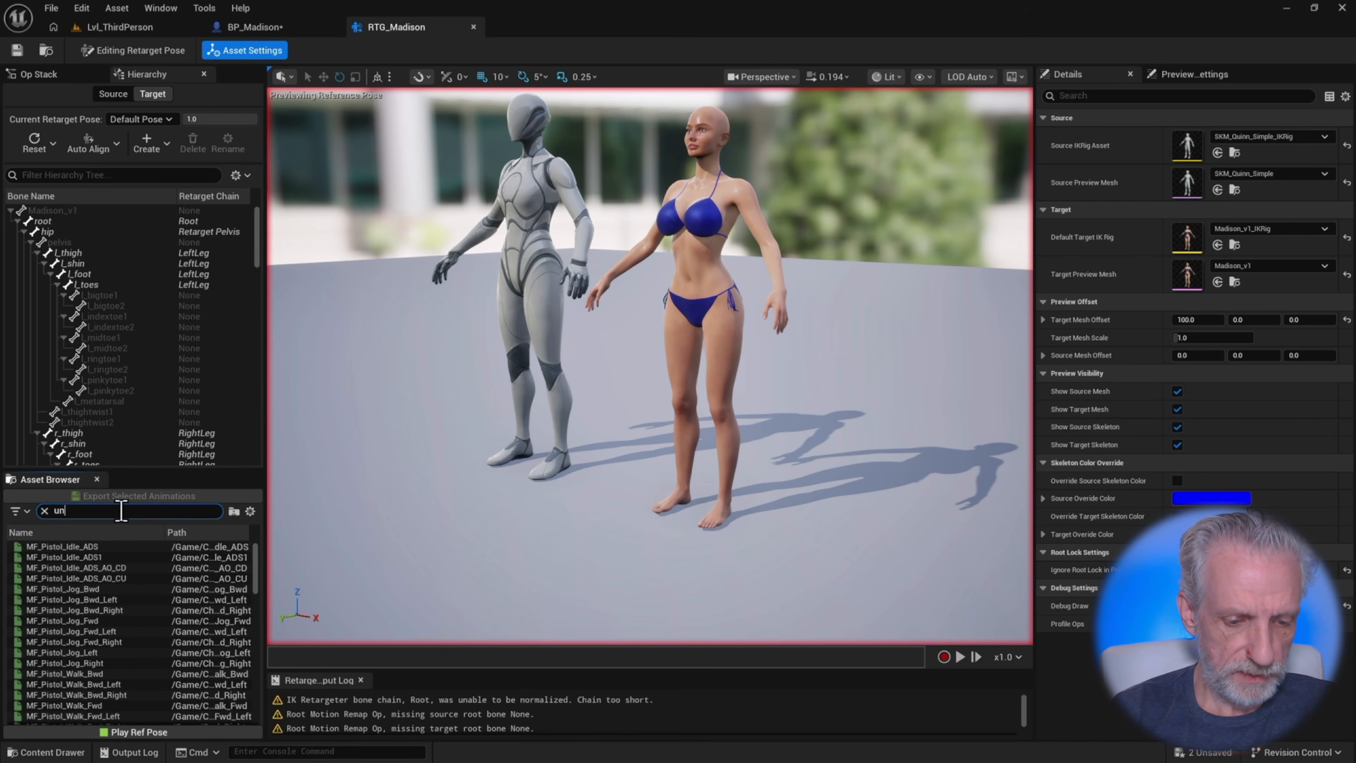
pyautogui.write('armed')
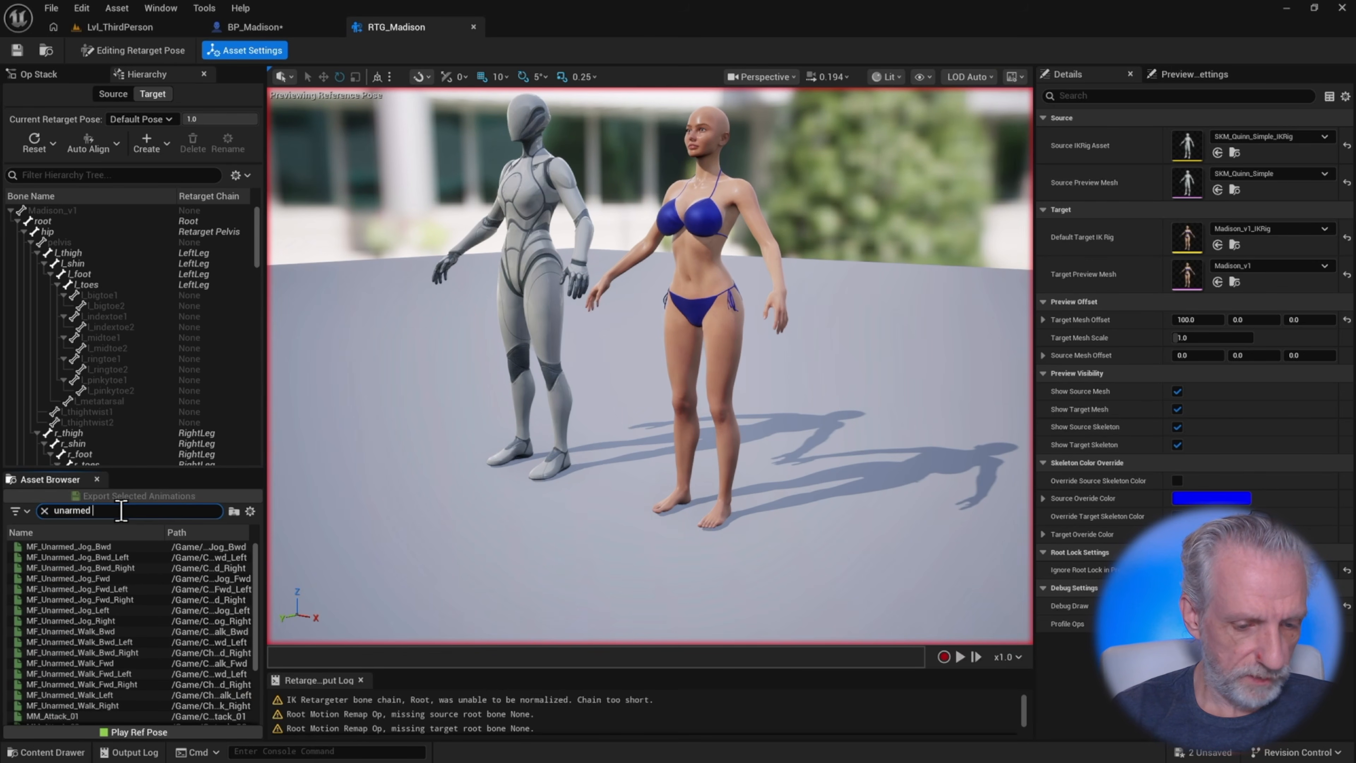
pyautogui.write(' fwd')
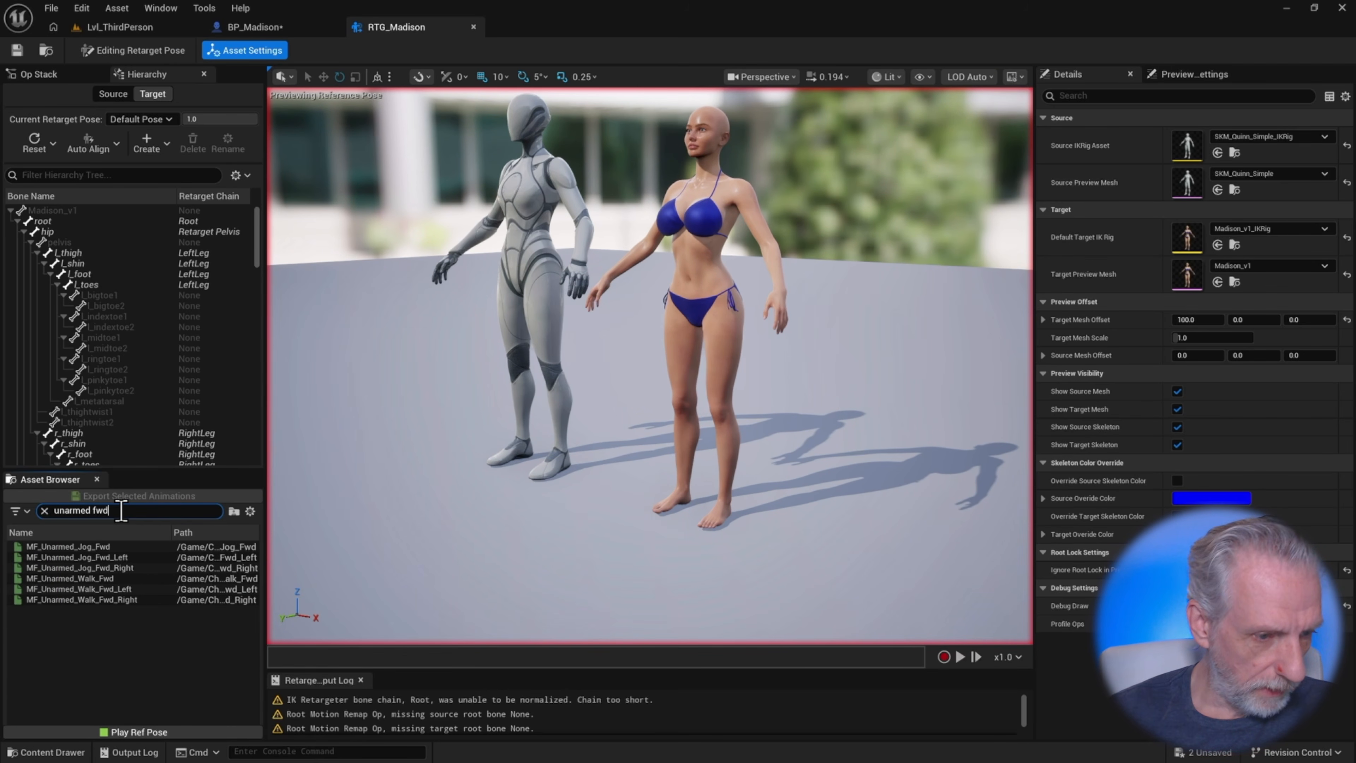
pyautogui.click(121, 579)
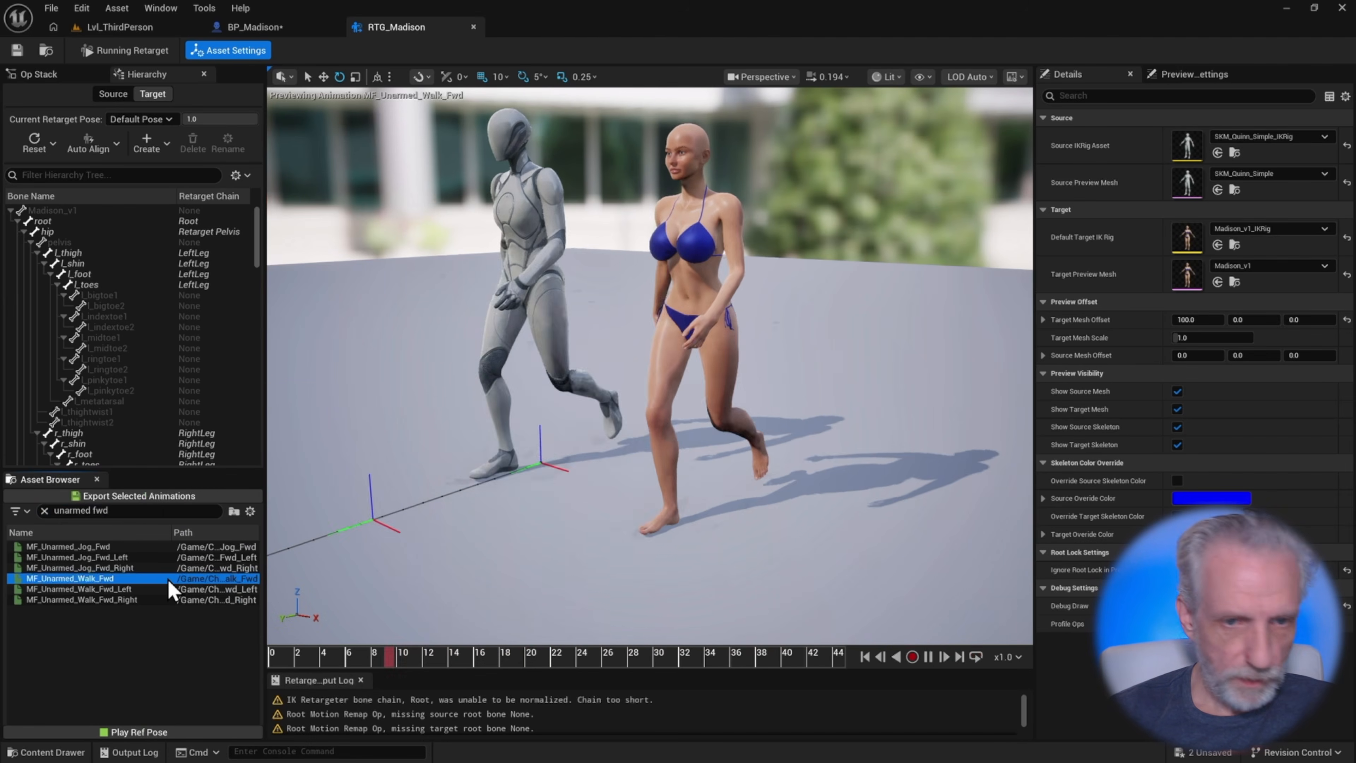
# Set the preview playback speed to x0.25 and open the retargeter's Op Stack
pyautogui.click(1014, 658)
pyautogui.click(1038, 521)
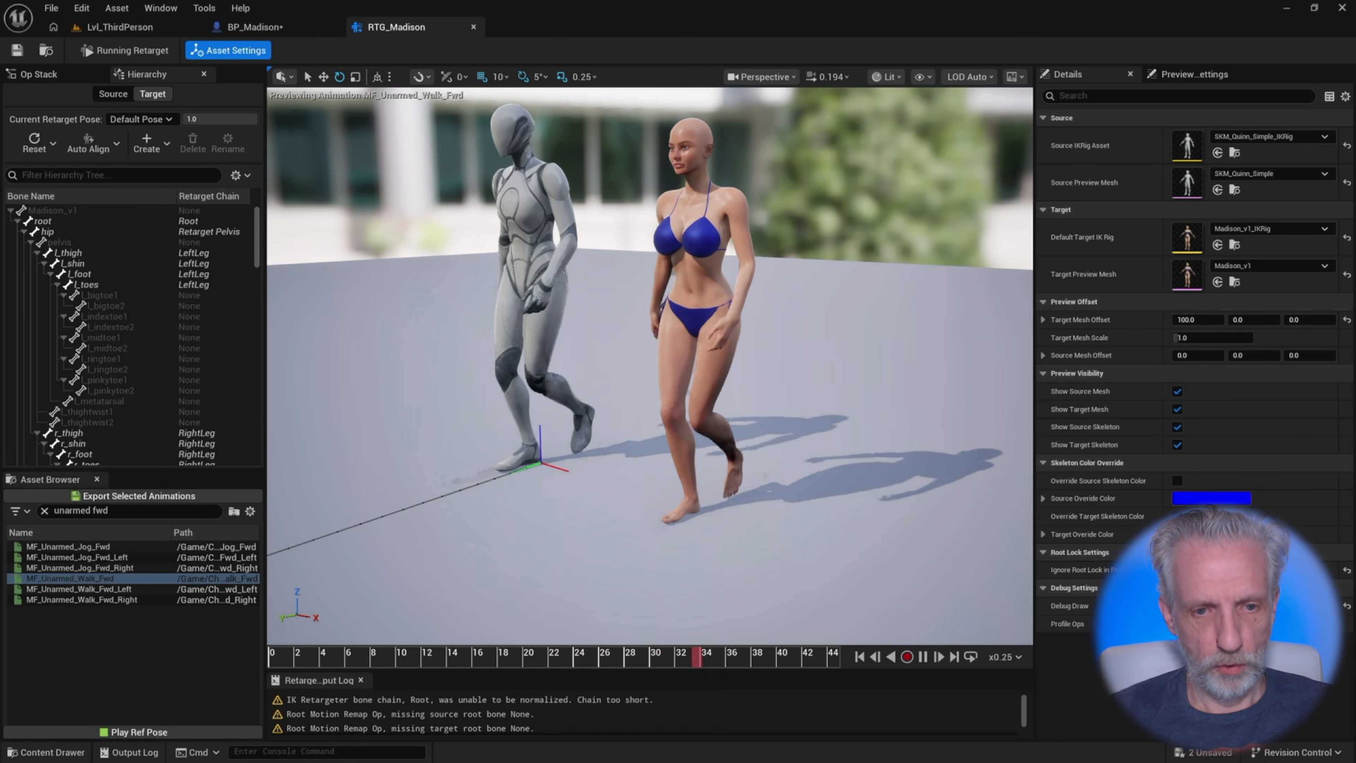
pyautogui.keyDown('alt'); pyautogui.moveTo(747, 385); pyautogui.dragTo(625, 349); pyautogui.keyUp('alt')
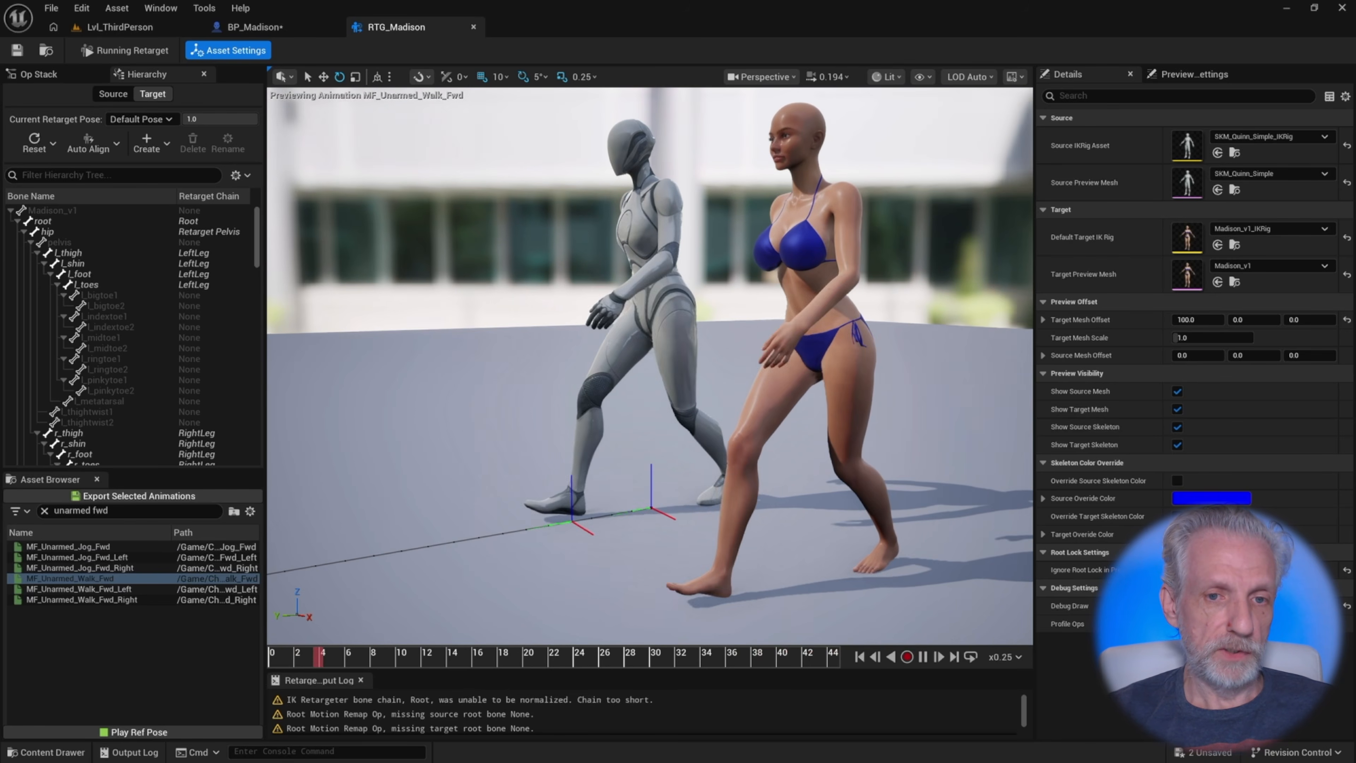
pyautogui.moveTo(865, 476); pyautogui.dragTo(918, 481, button='right')
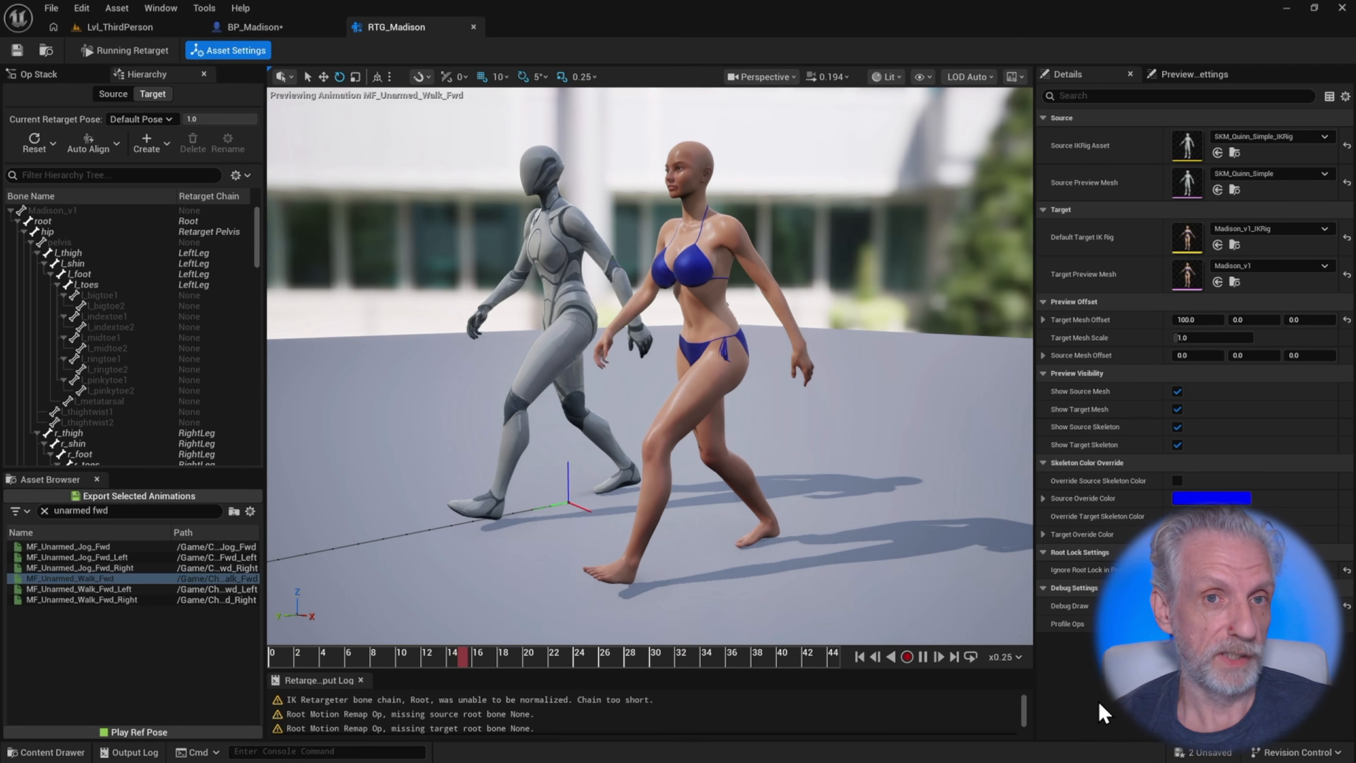
pyautogui.click(38, 75)
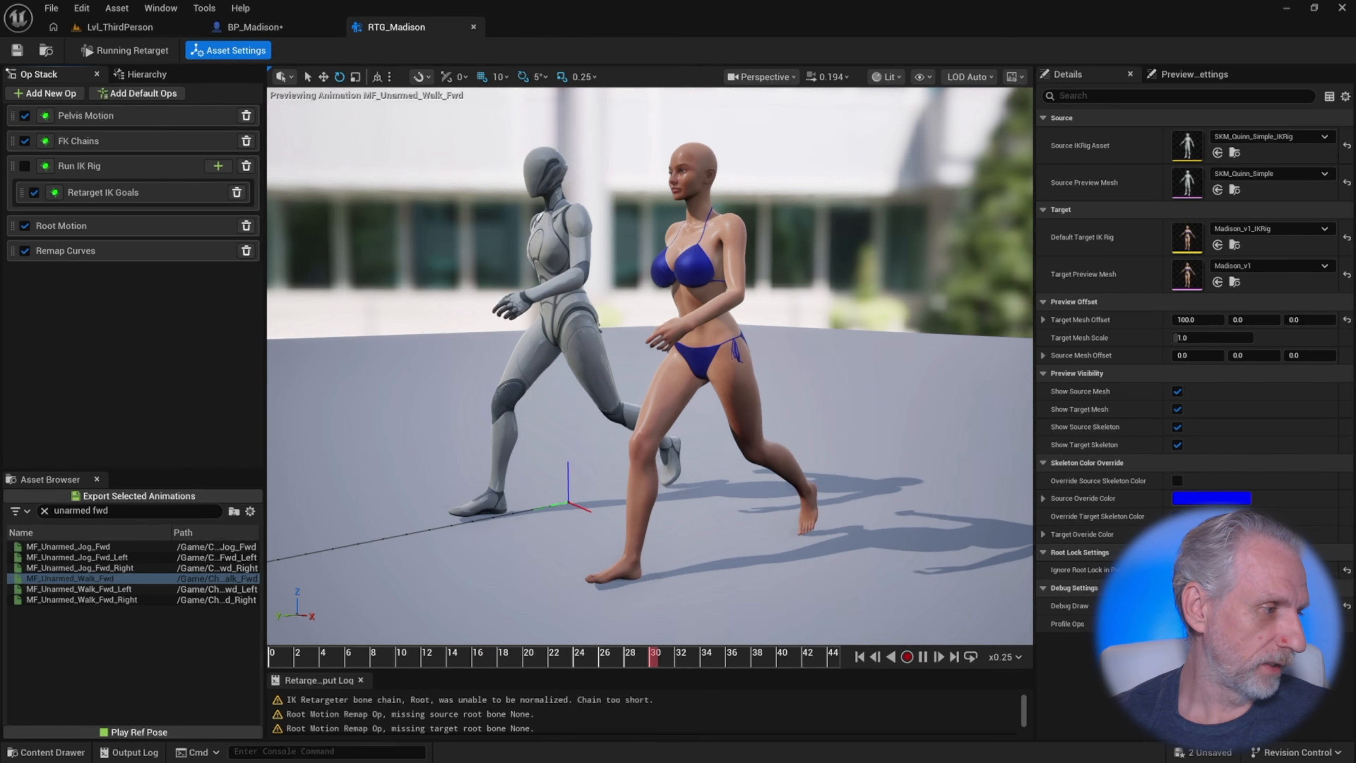
# Examine the DazToUnreal GitHub releases page in the browser, highlighting the v5.7.0.560 and v5.7.0.580 release numbers
pyautogui.moveTo(0, 214); pyautogui.dragTo(711, 140)
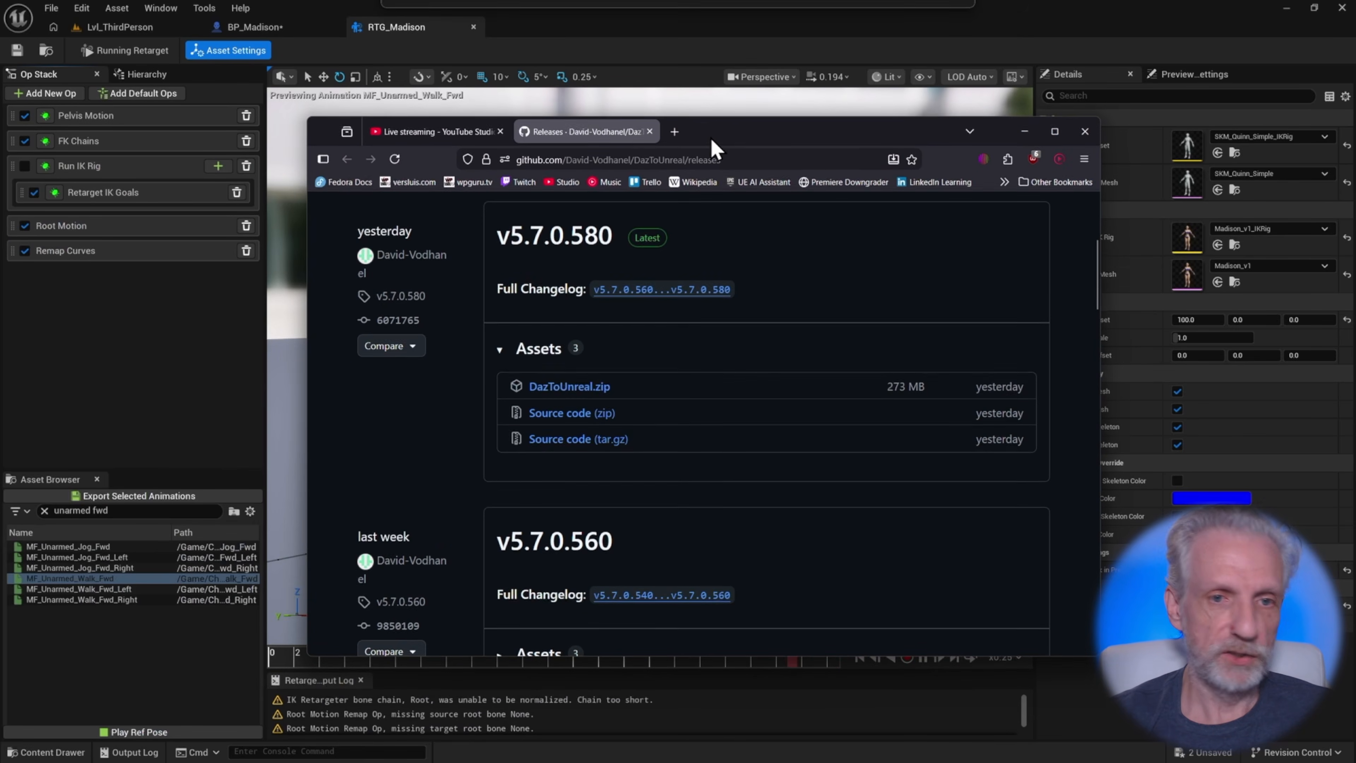
pyautogui.doubleClick(764, 140)
pyautogui.scroll(2, 1201, 418)
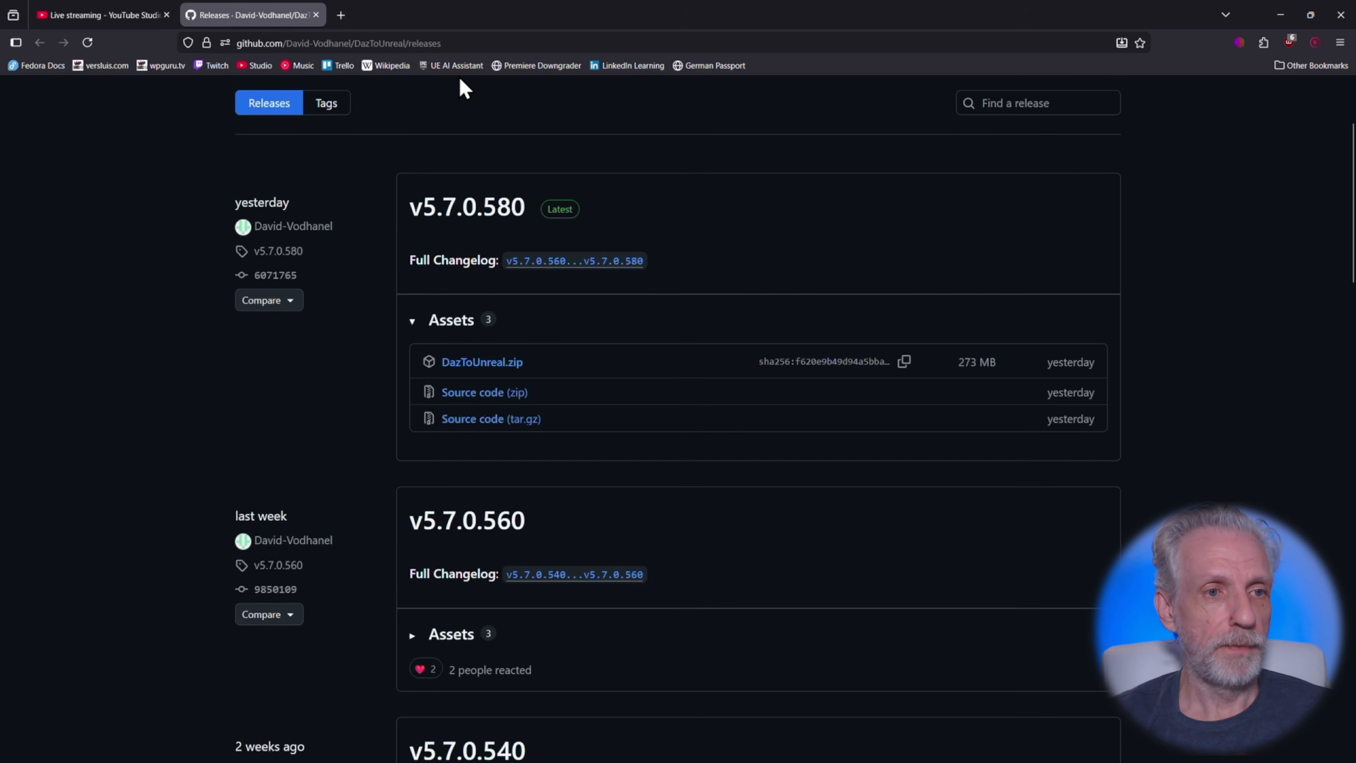
pyautogui.scroll(-4, 768, 218)
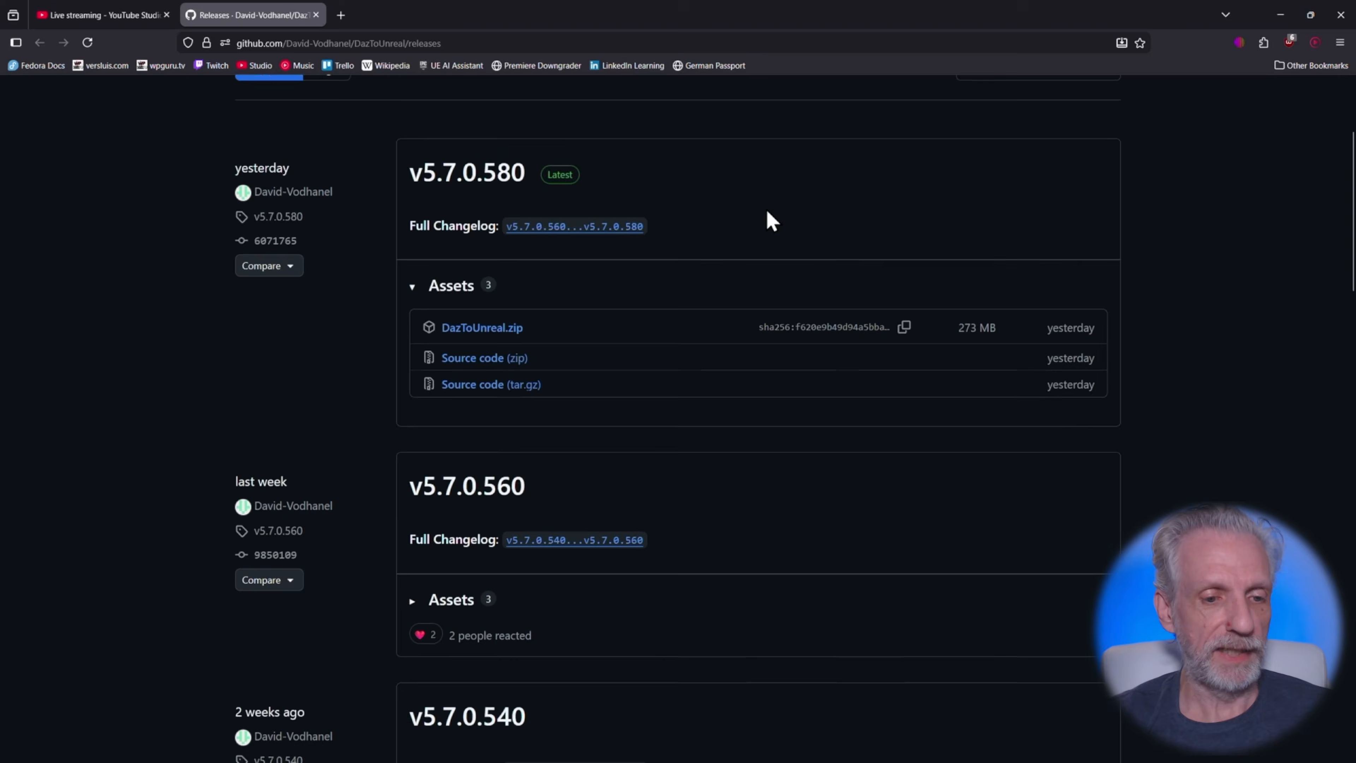
pyautogui.moveTo(534, 364); pyautogui.dragTo(408, 355)
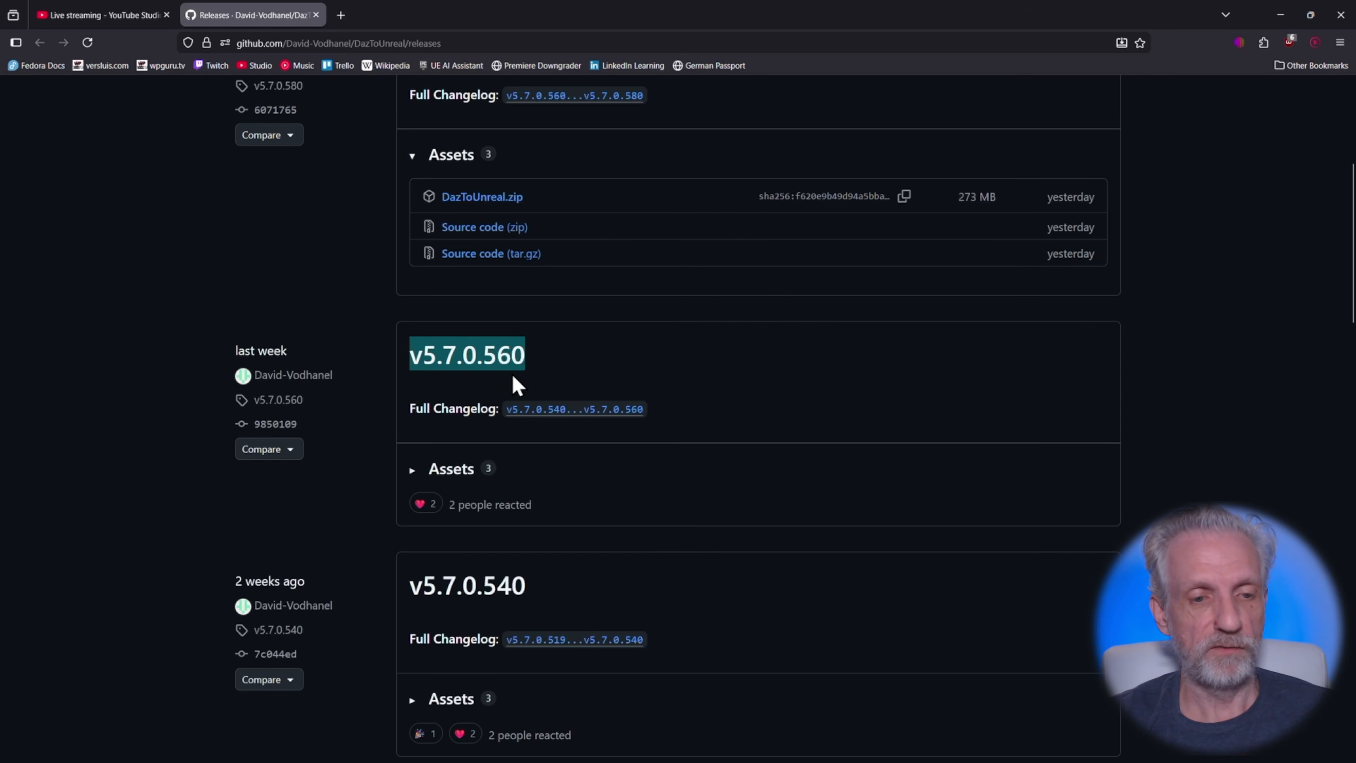
pyautogui.click(545, 361)
pyautogui.moveTo(547, 368); pyautogui.dragTo(409, 370)
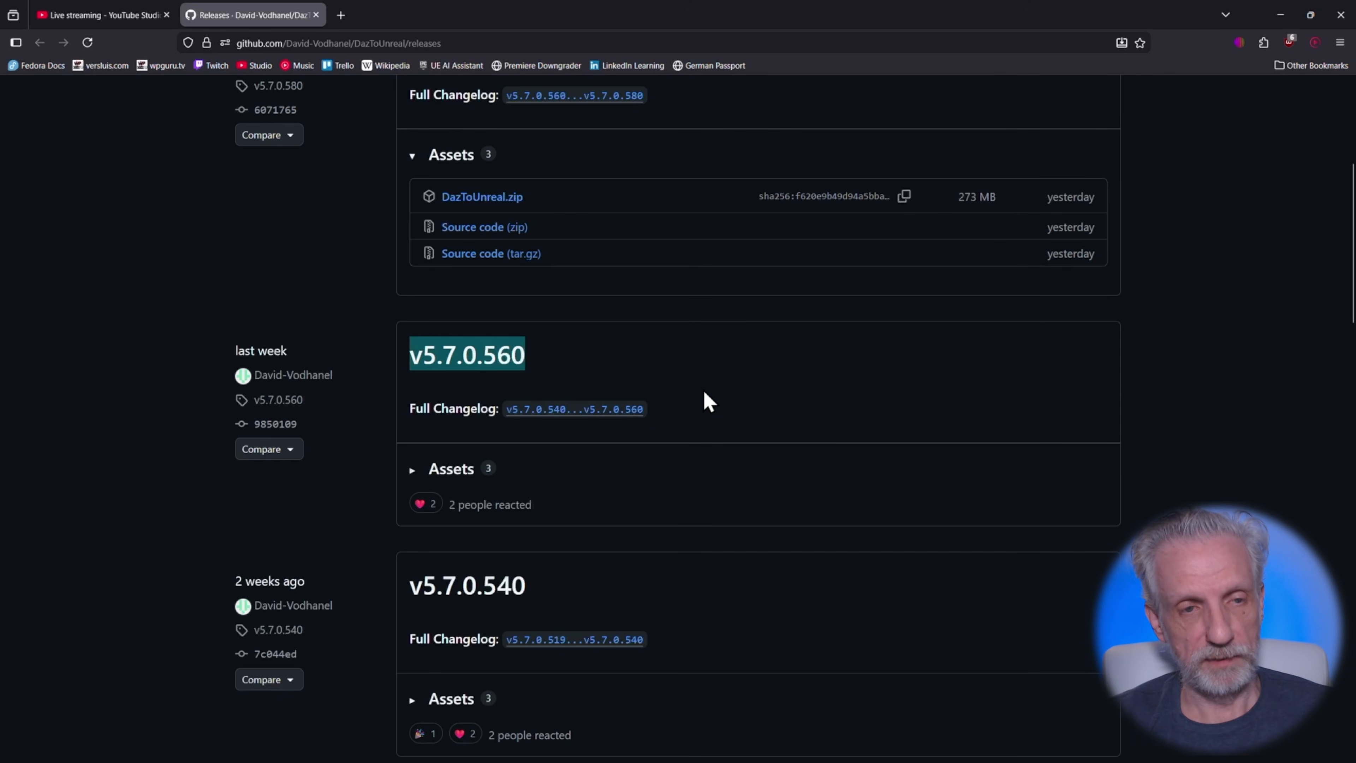
pyautogui.scroll(3, 704, 389)
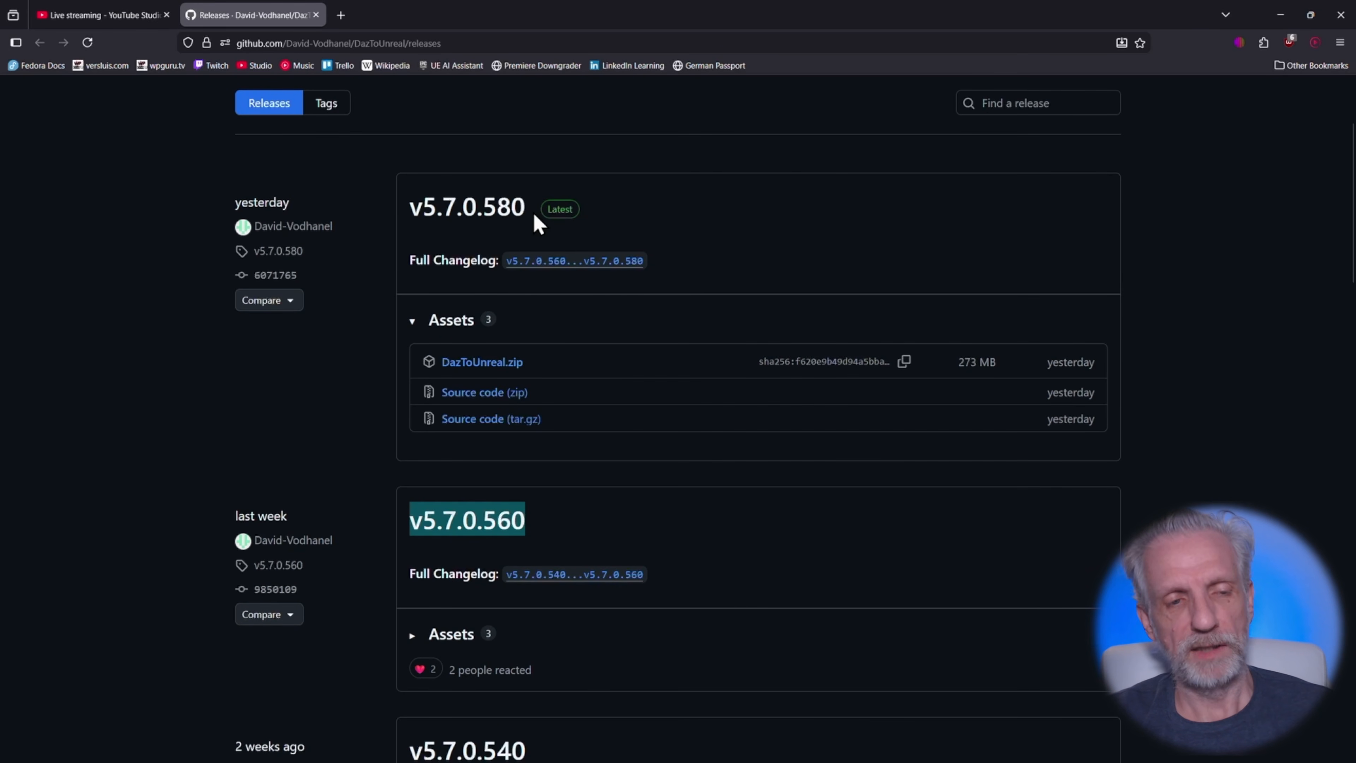
pyautogui.moveTo(535, 220); pyautogui.dragTo(404, 219)
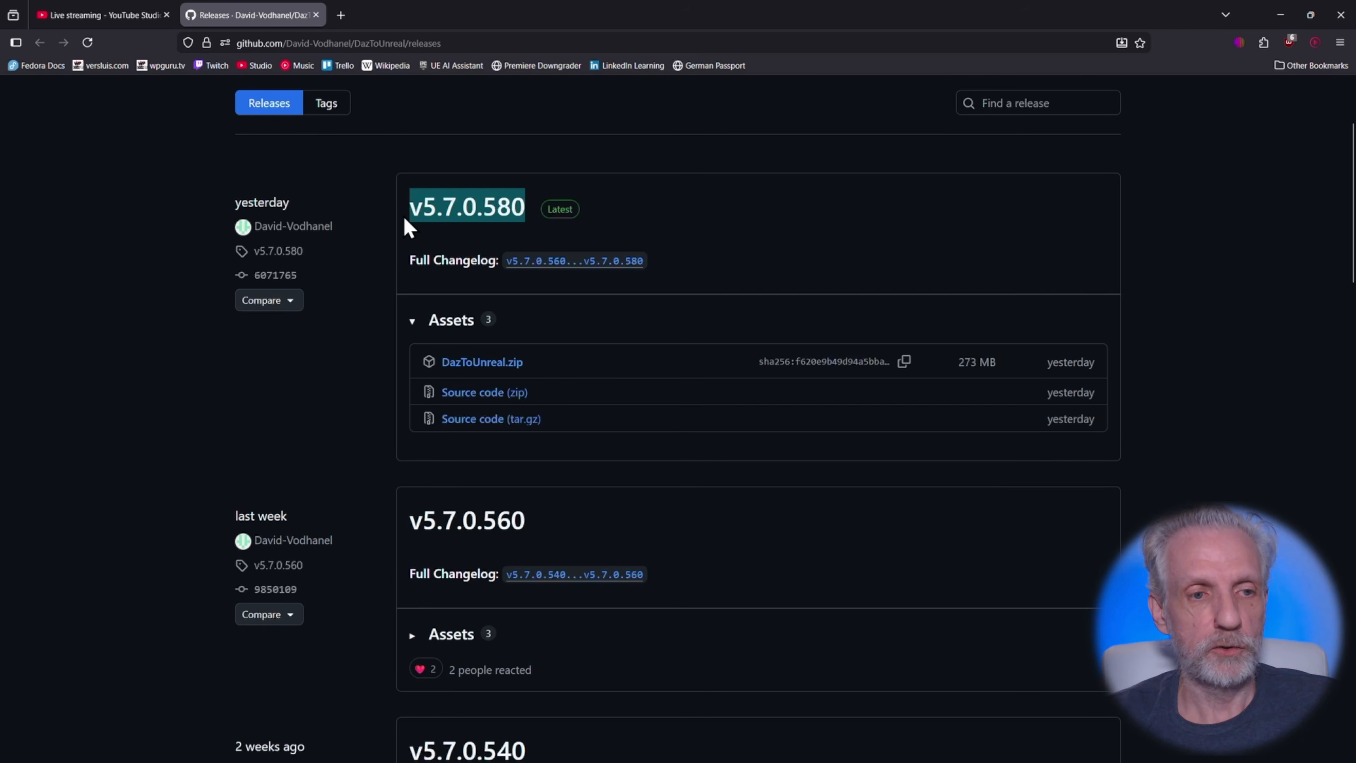
pyautogui.click(474, 247)
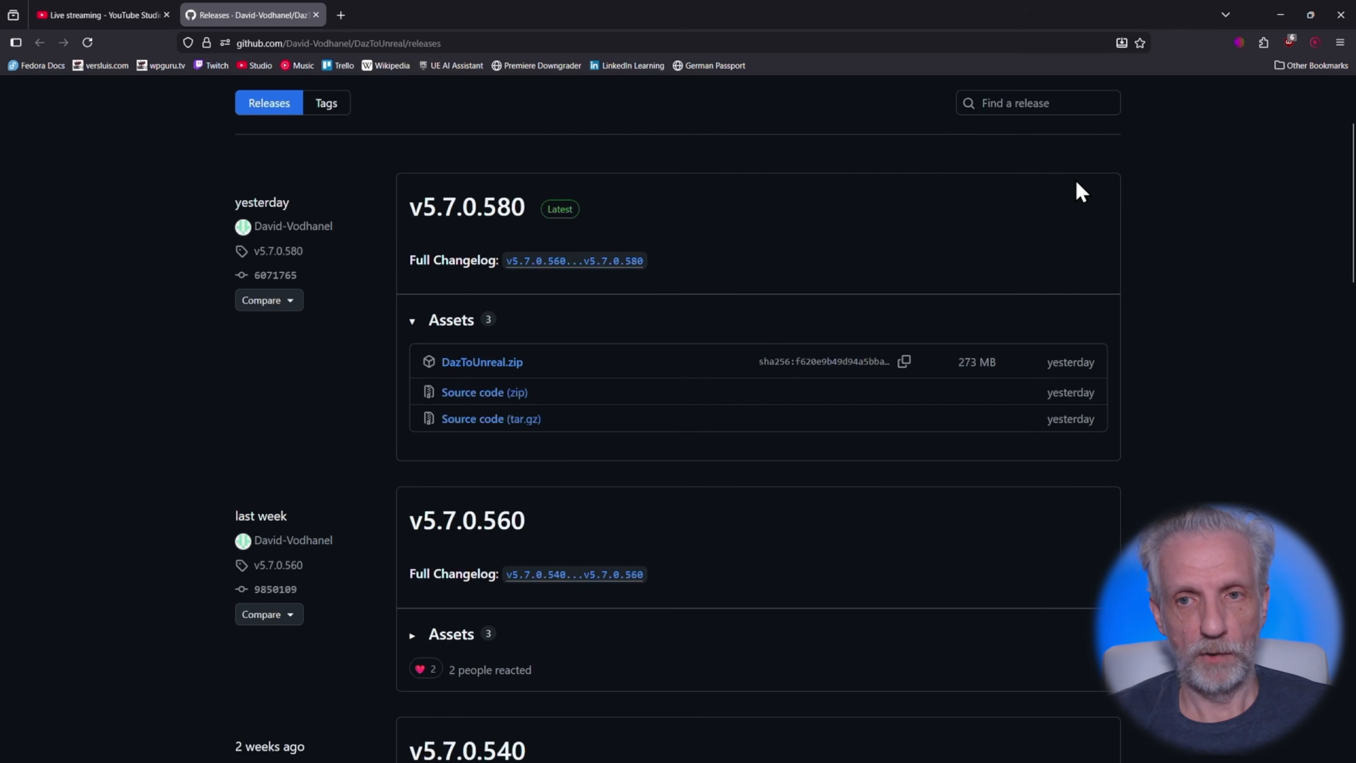
# Minimize the browser and close the RTG_Madison and BP_Madison editor tabs
pyautogui.click(1281, 16)
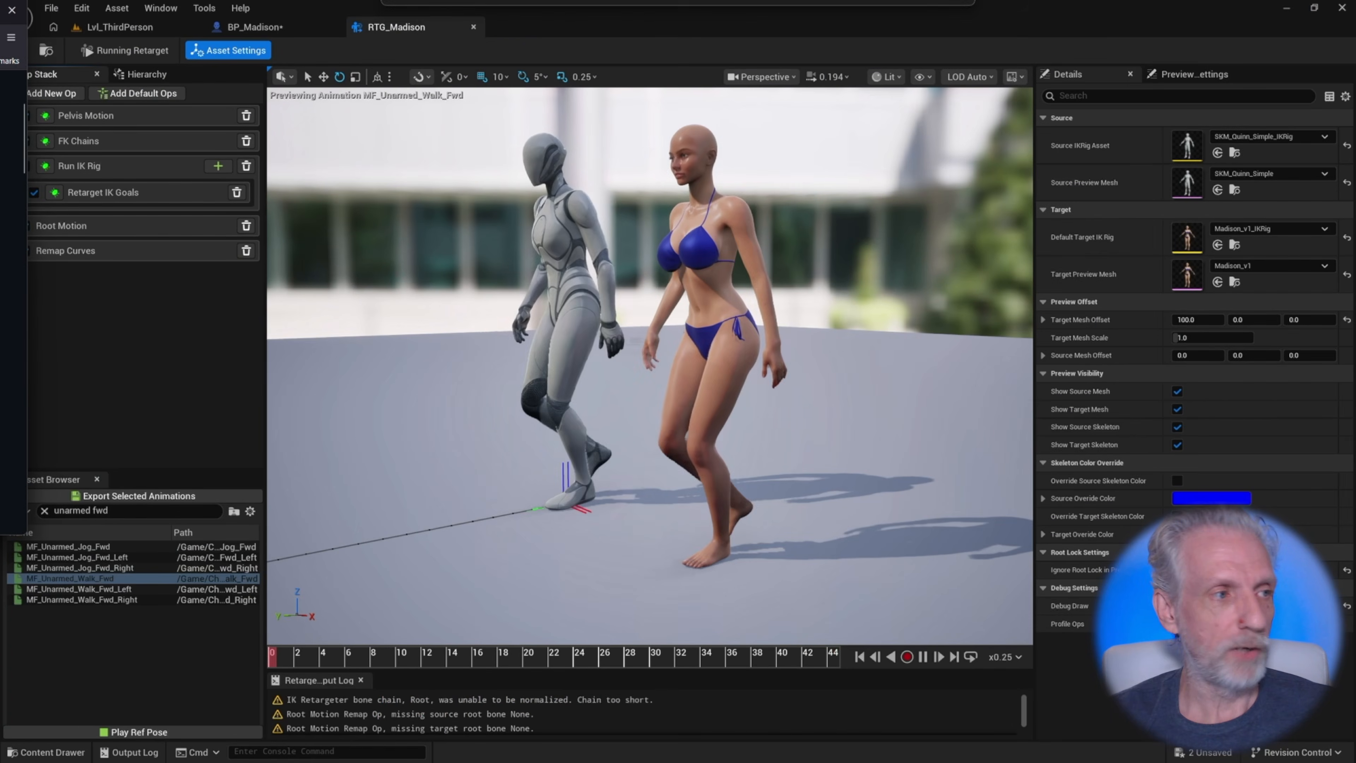
pyautogui.click(473, 26)
pyautogui.click(333, 27)
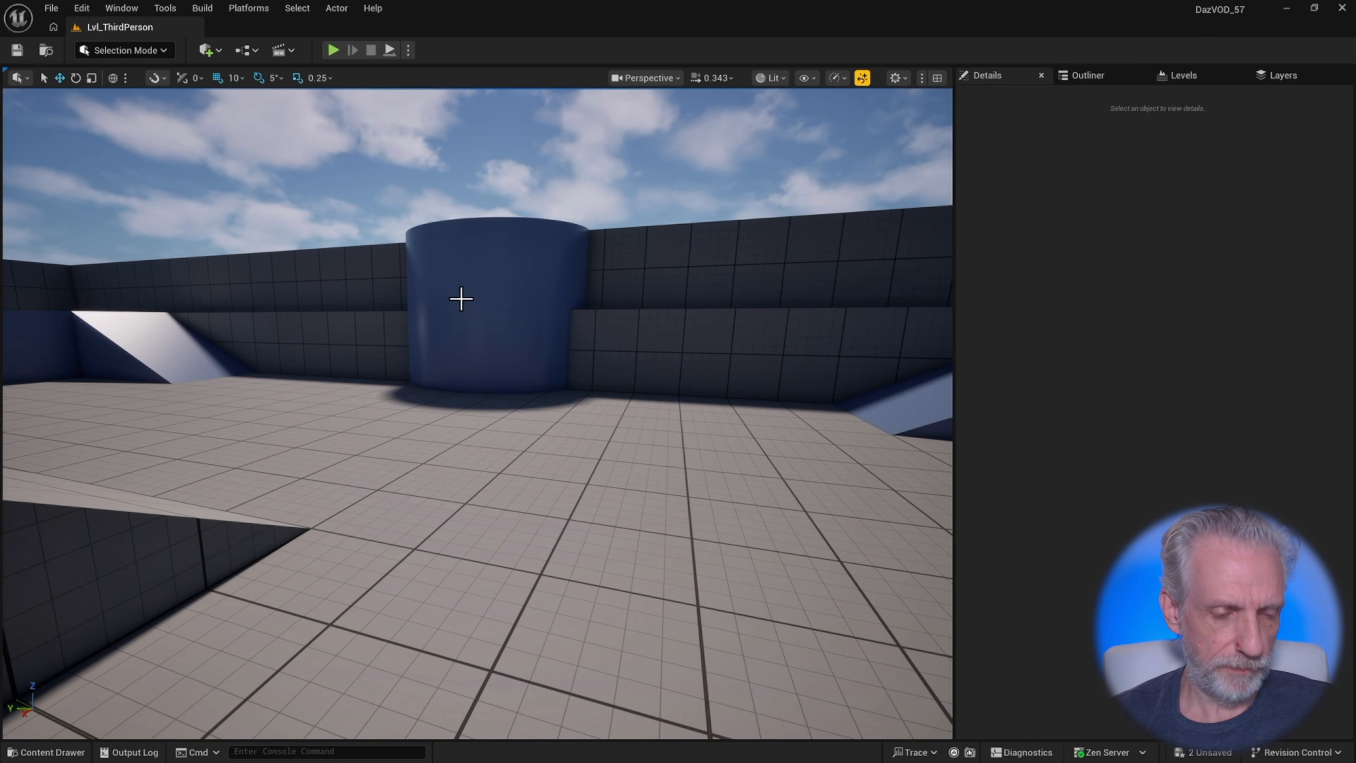
# Switch to Daz Studio and select the Archibald figure in the scene outline
pyautogui.hotkey('alt', 'Tab')
pyautogui.hotkey('alt', 'Tab')
pyautogui.hotkey('alt', 'Tab')
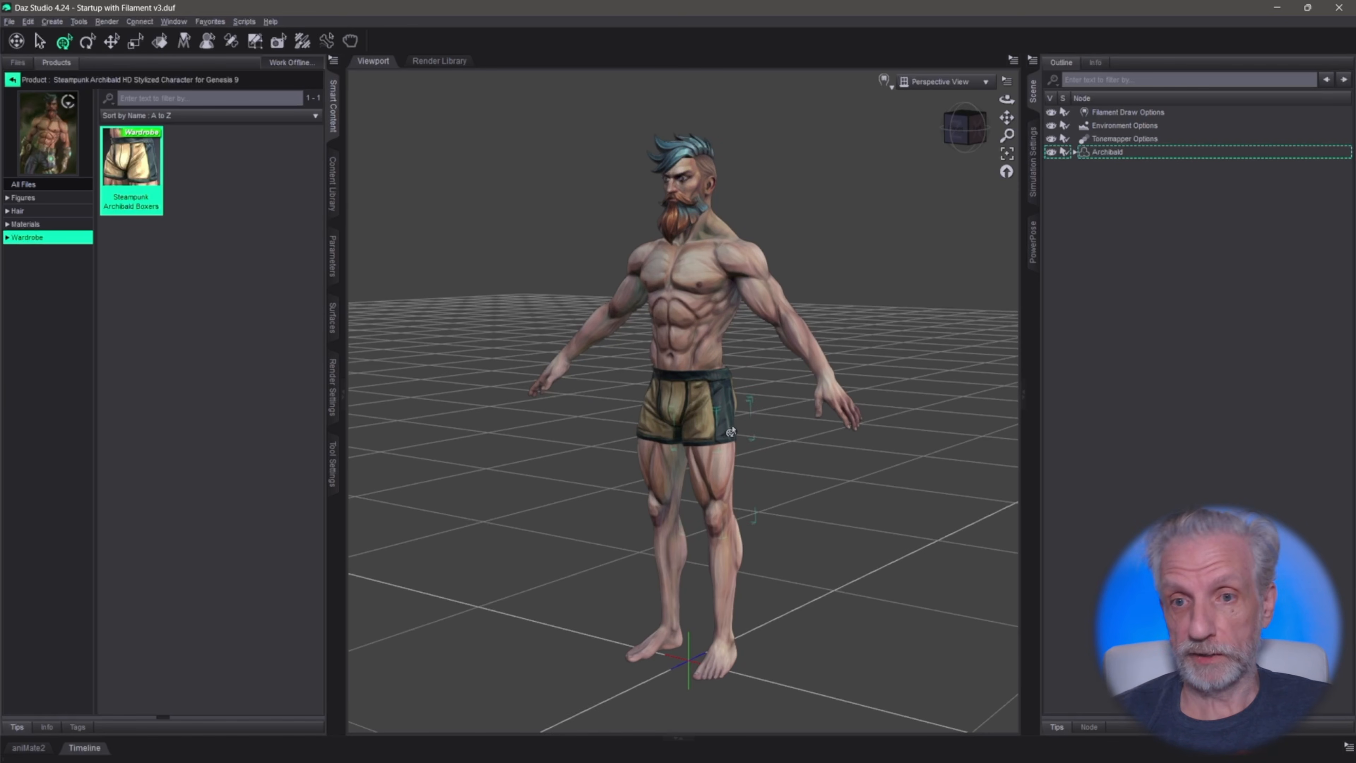
pyautogui.moveTo(717, 322)
pyautogui.mouseDown(button='middle')
pyautogui.moveTo(408, 364)
pyautogui.moveTo(724, 329)
pyautogui.moveTo(725, 383)
pyautogui.moveTo(725, 306)
pyautogui.mouseUp(button='middle')
pyautogui.scroll(5, 724, 329)
pyautogui.scroll(3, 724, 329)
pyautogui.scroll(-4, 723, 305)
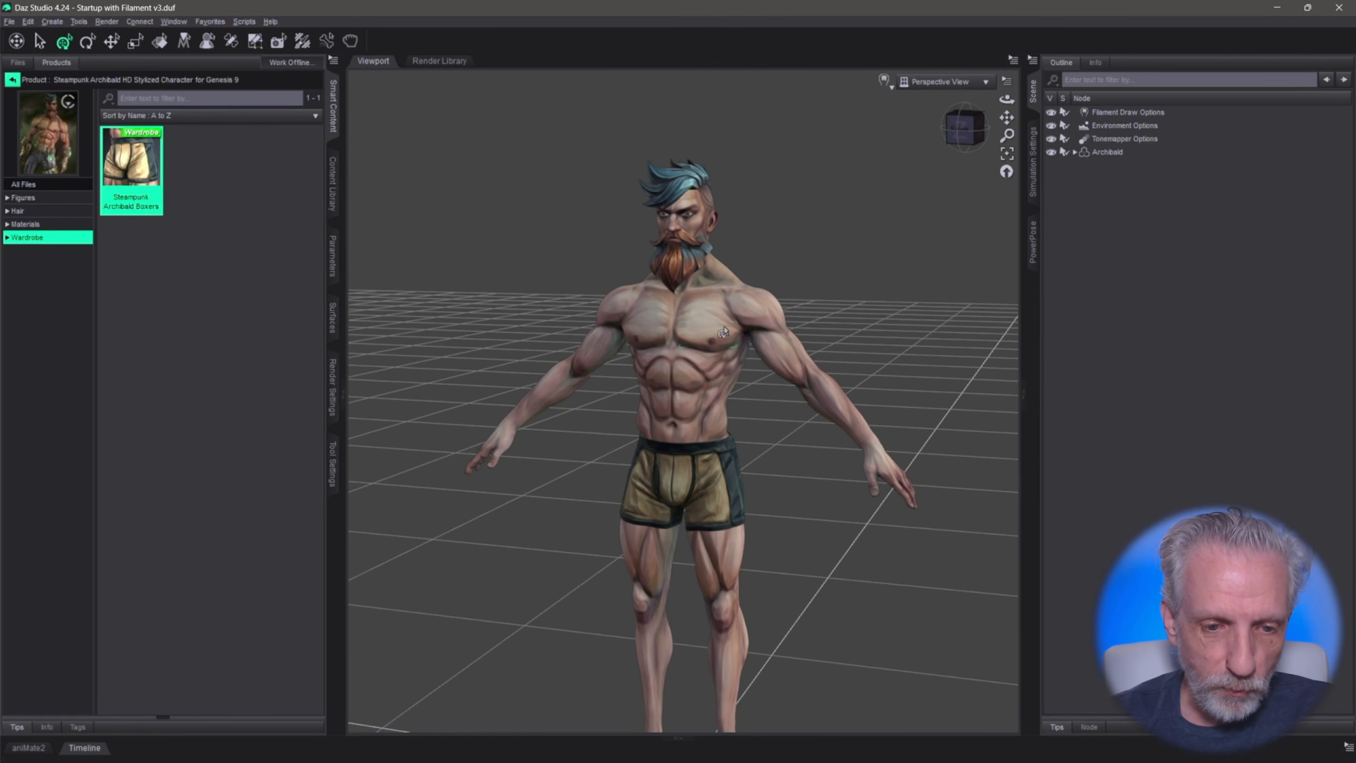
pyautogui.moveTo(723, 414); pyautogui.dragTo(722, 216, button='middle')
pyautogui.scroll(-1, 718, 342)
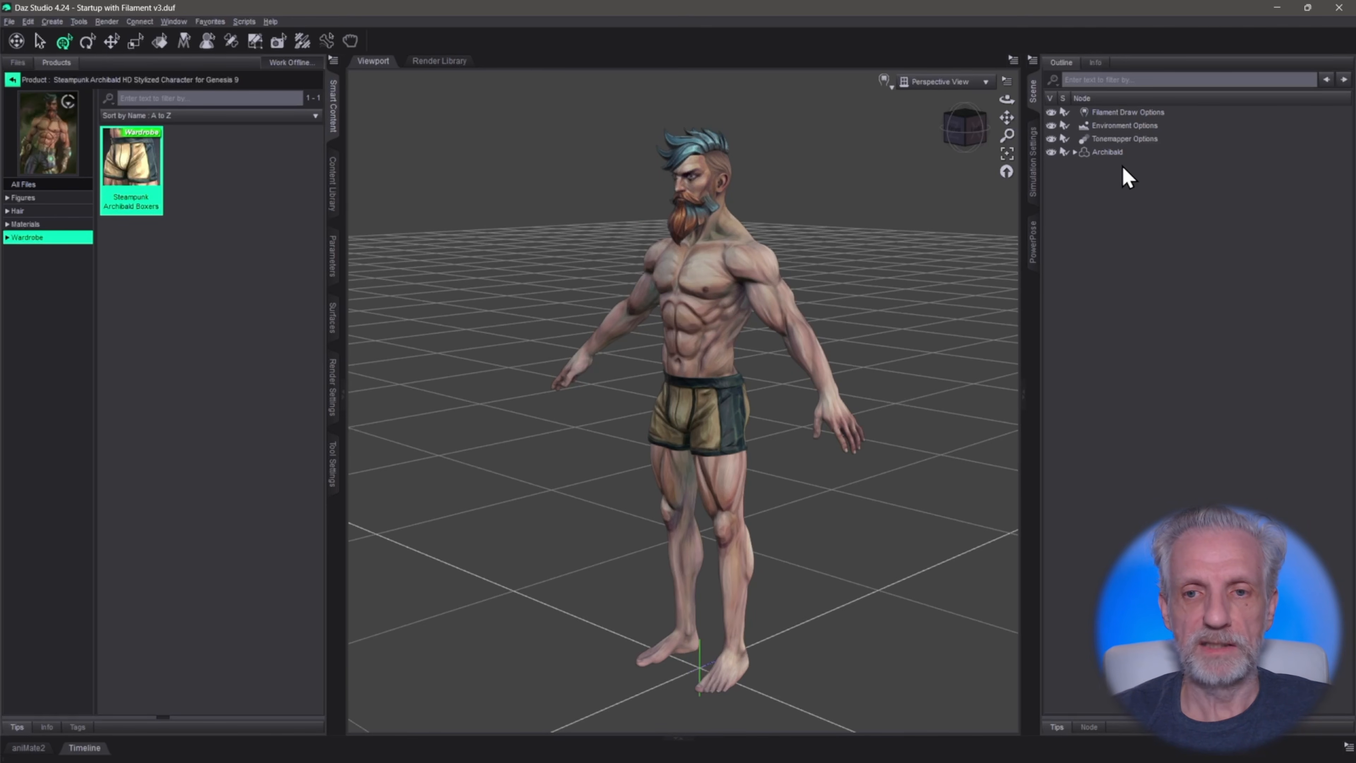
pyautogui.click(1108, 153)
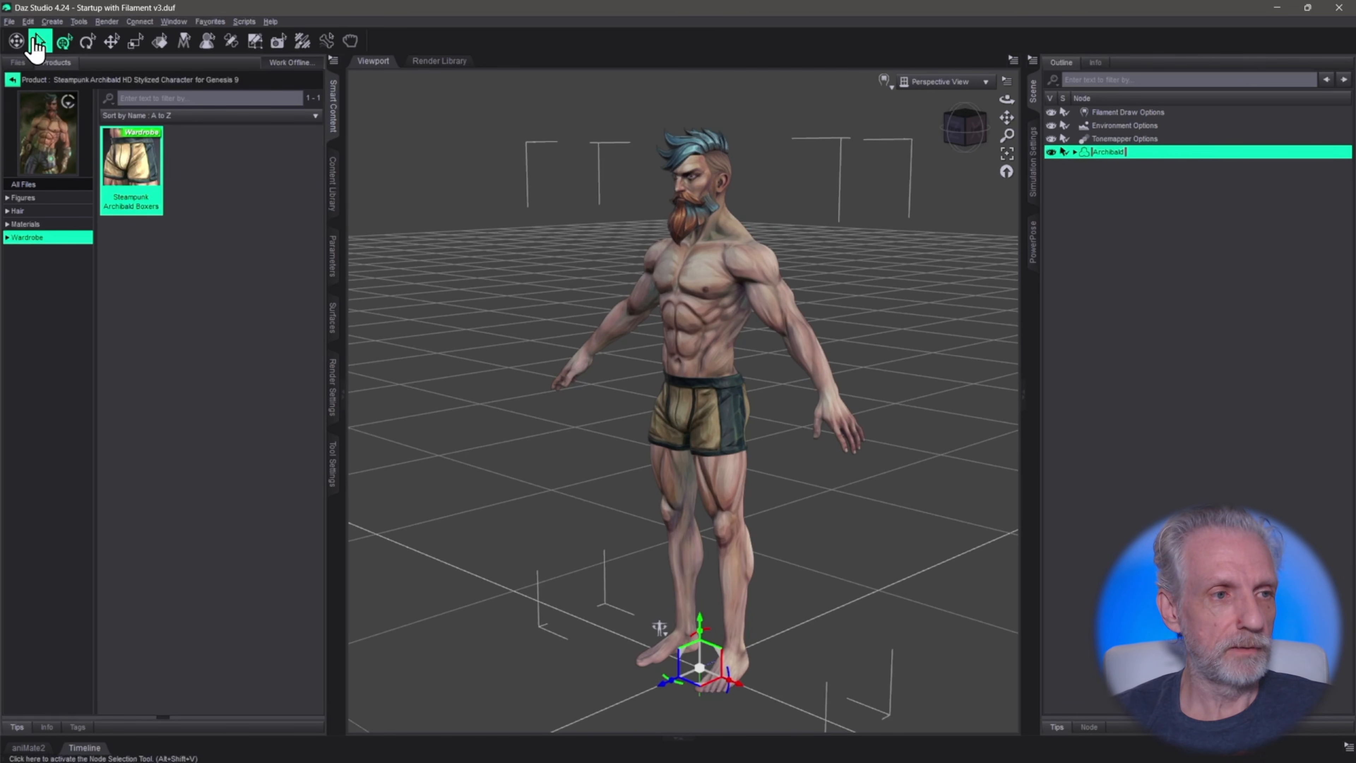
# Open the Daz to Unreal export dialog for the selected figure
pyautogui.click(16, 23)
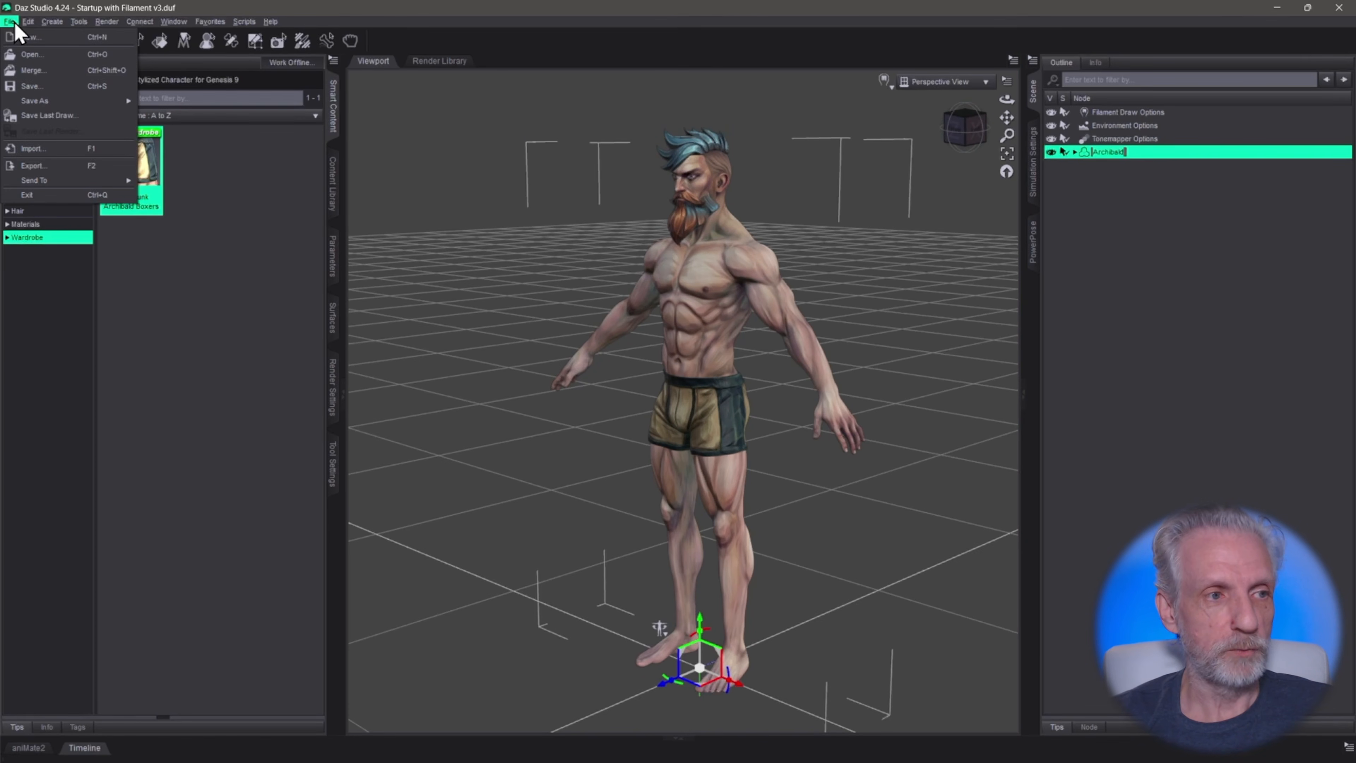
pyautogui.moveTo(62, 182)
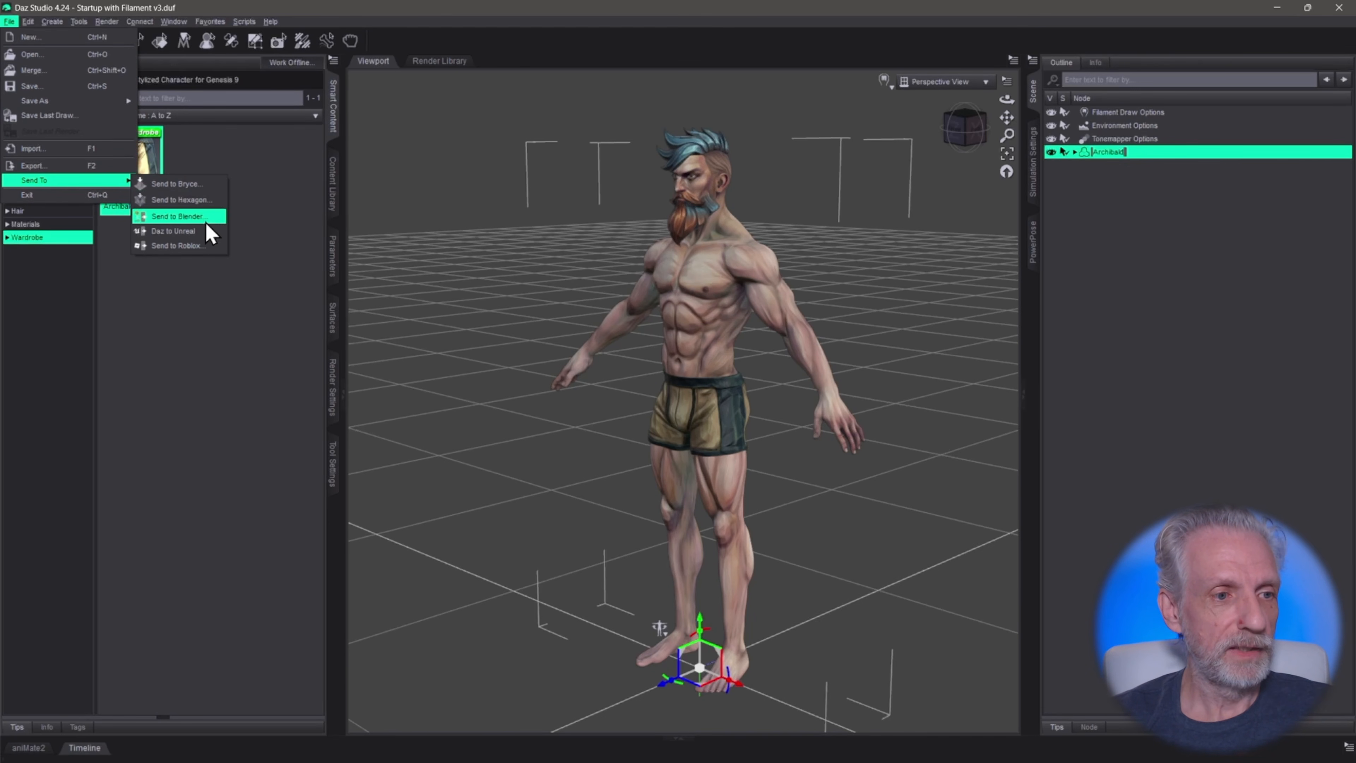
pyautogui.click(210, 236)
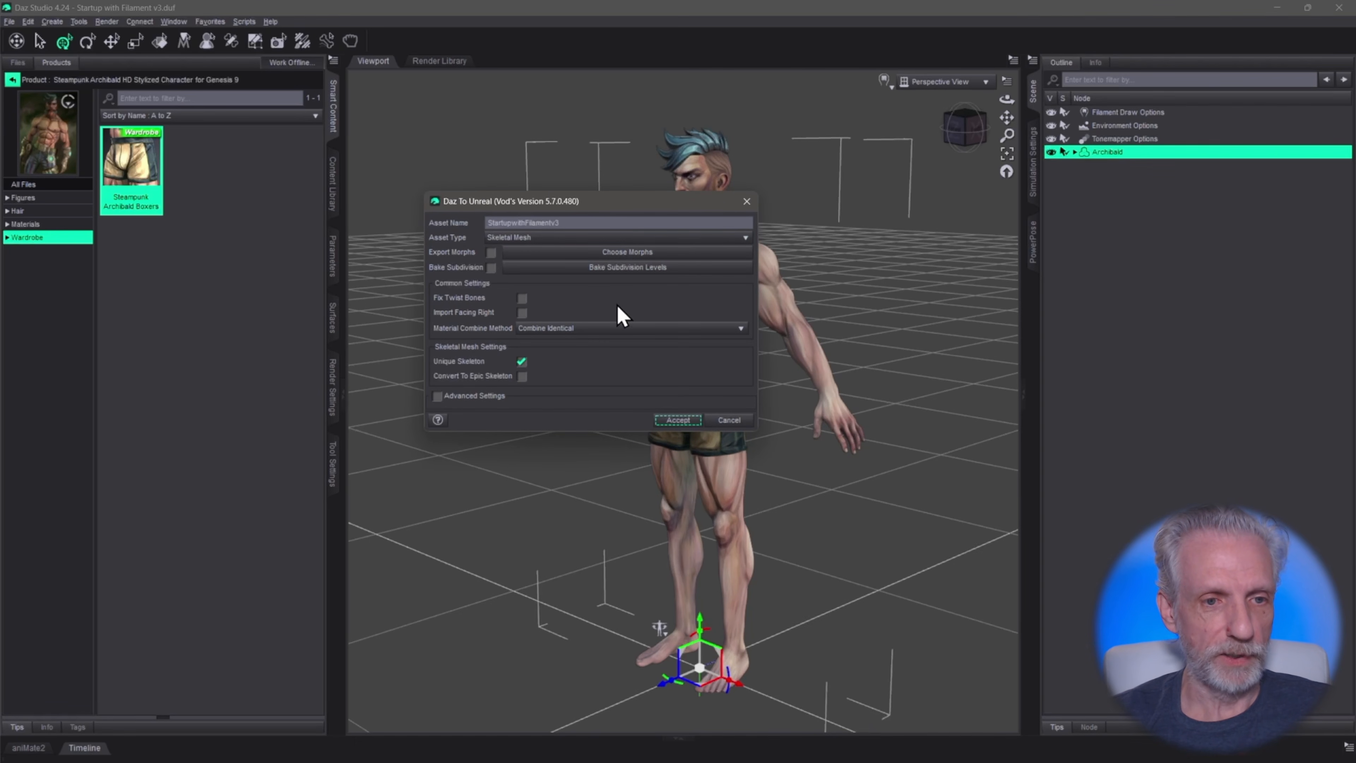
# Name the export asset Archibald_v1 and toggle Convert To Epic Skeleton on and back off
pyautogui.moveTo(622, 213); pyautogui.dragTo(354, 206)
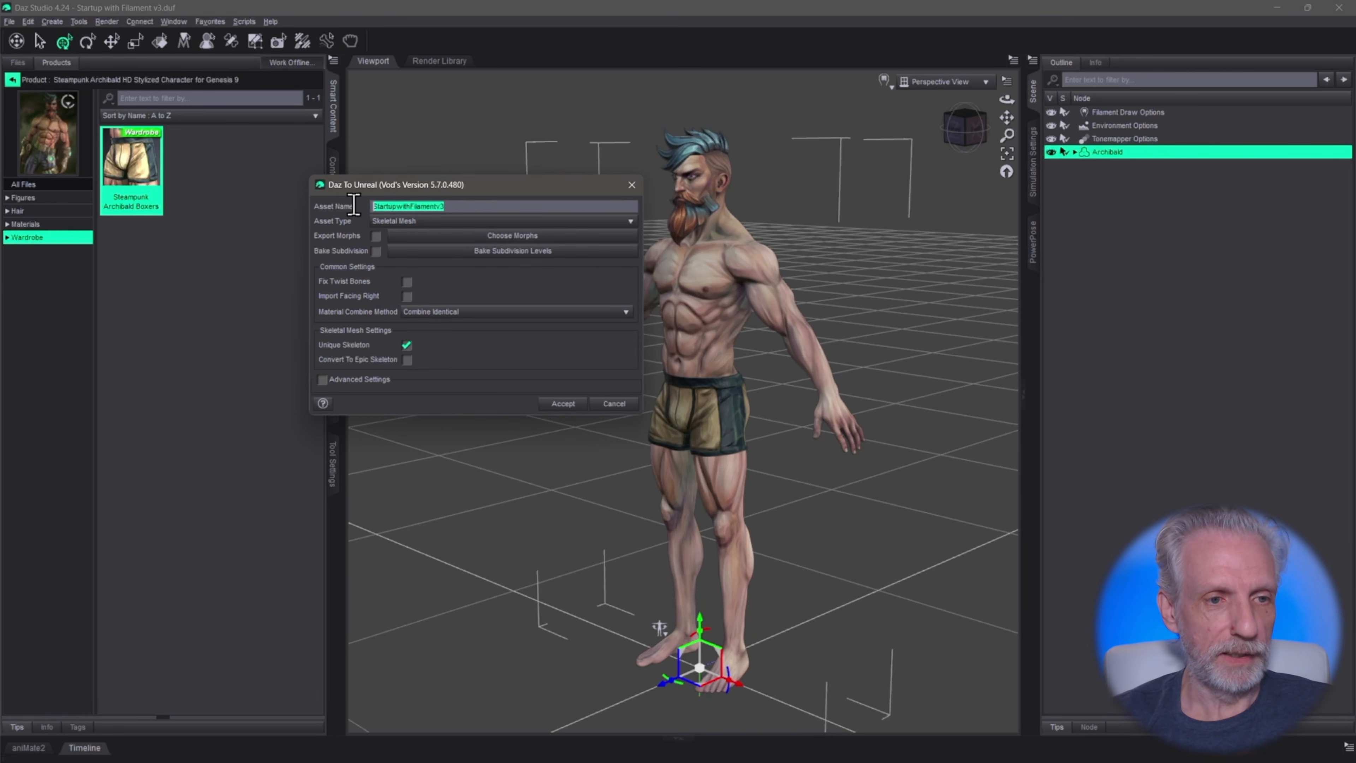
pyautogui.write('Archibald_v1')
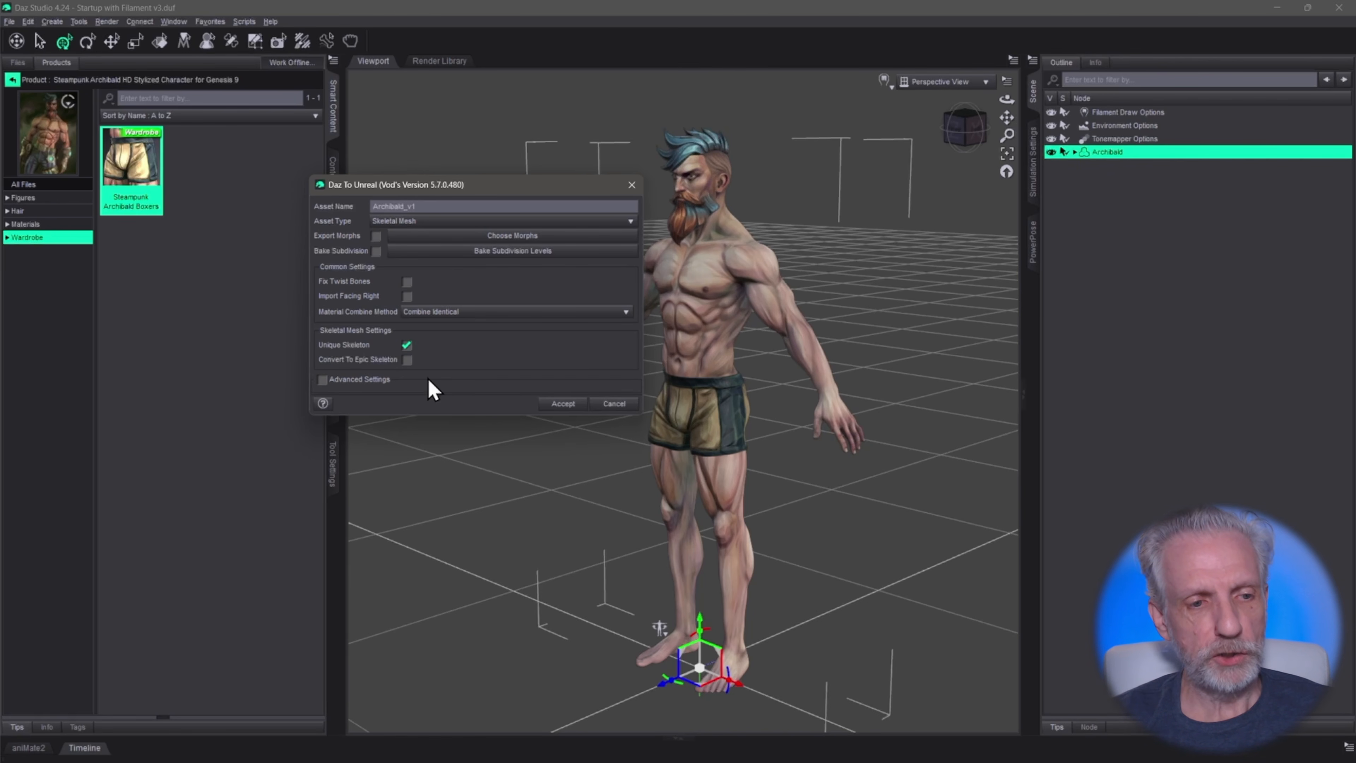
pyautogui.click(406, 360)
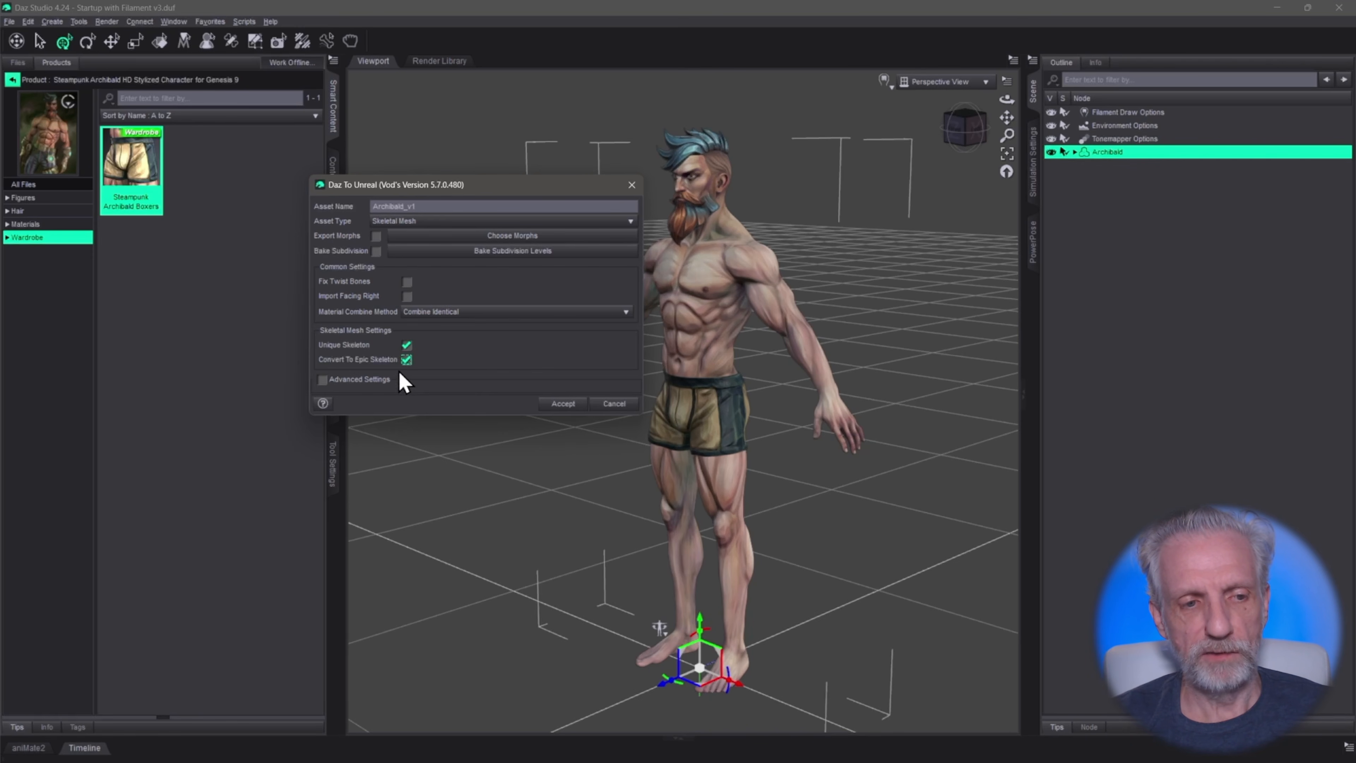
pyautogui.click(407, 360)
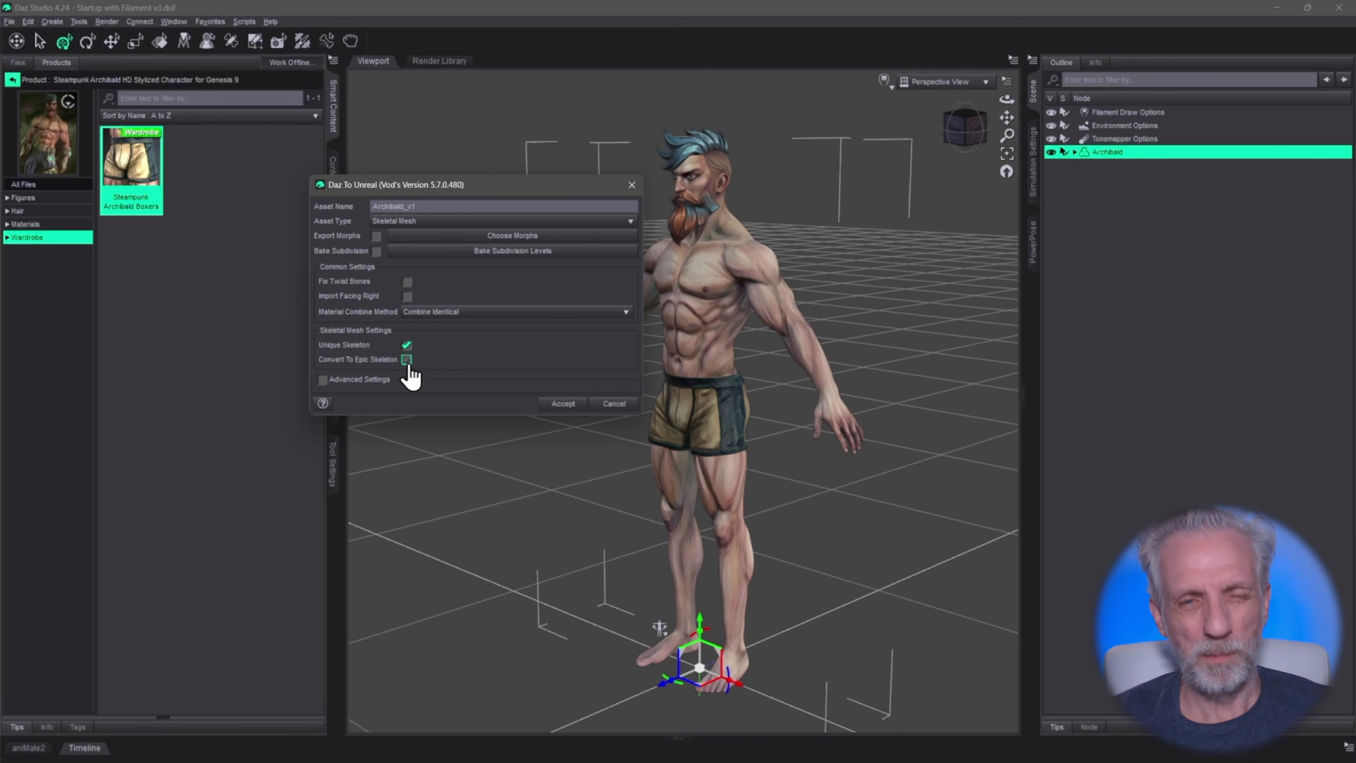
# Toggle Convert To Epic Skeleton on and off again, then accept the Daz to Unreal export
pyautogui.click(407, 361)
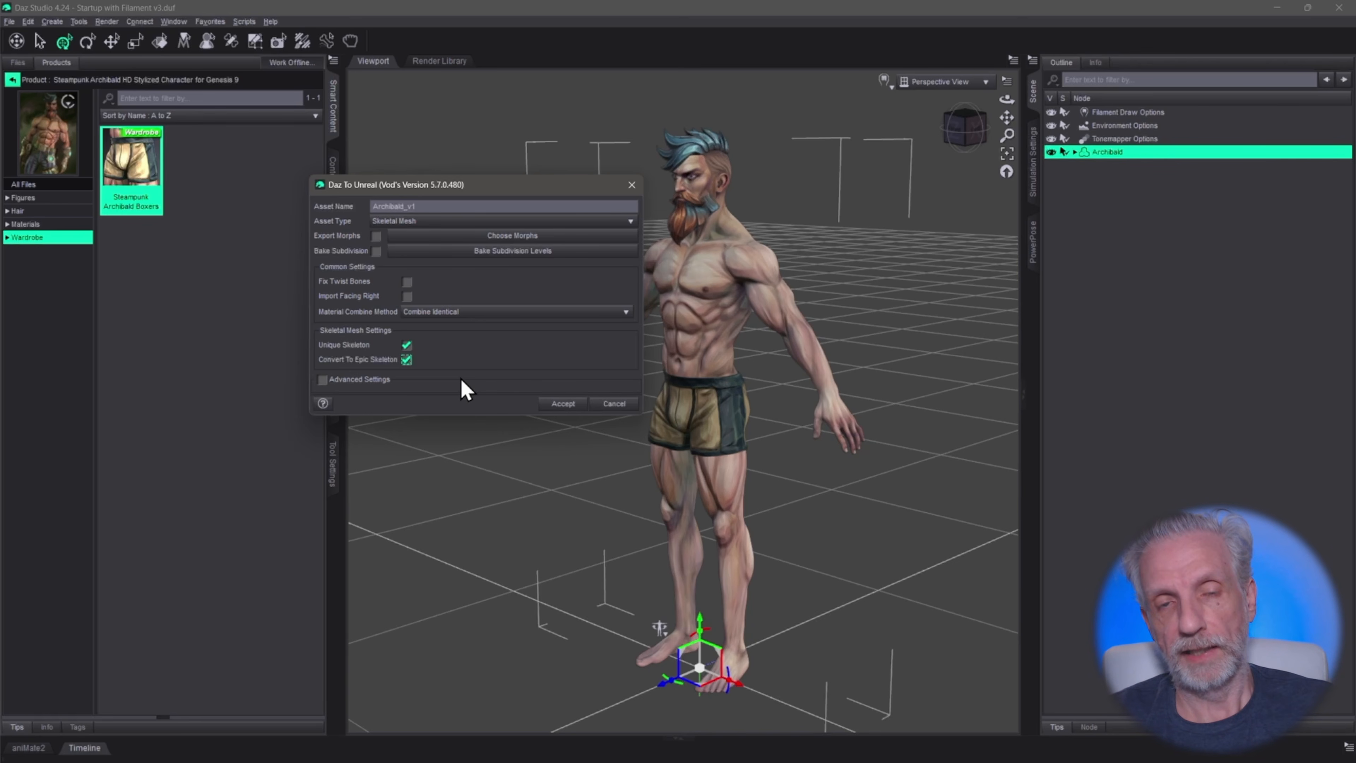
pyautogui.click(406, 359)
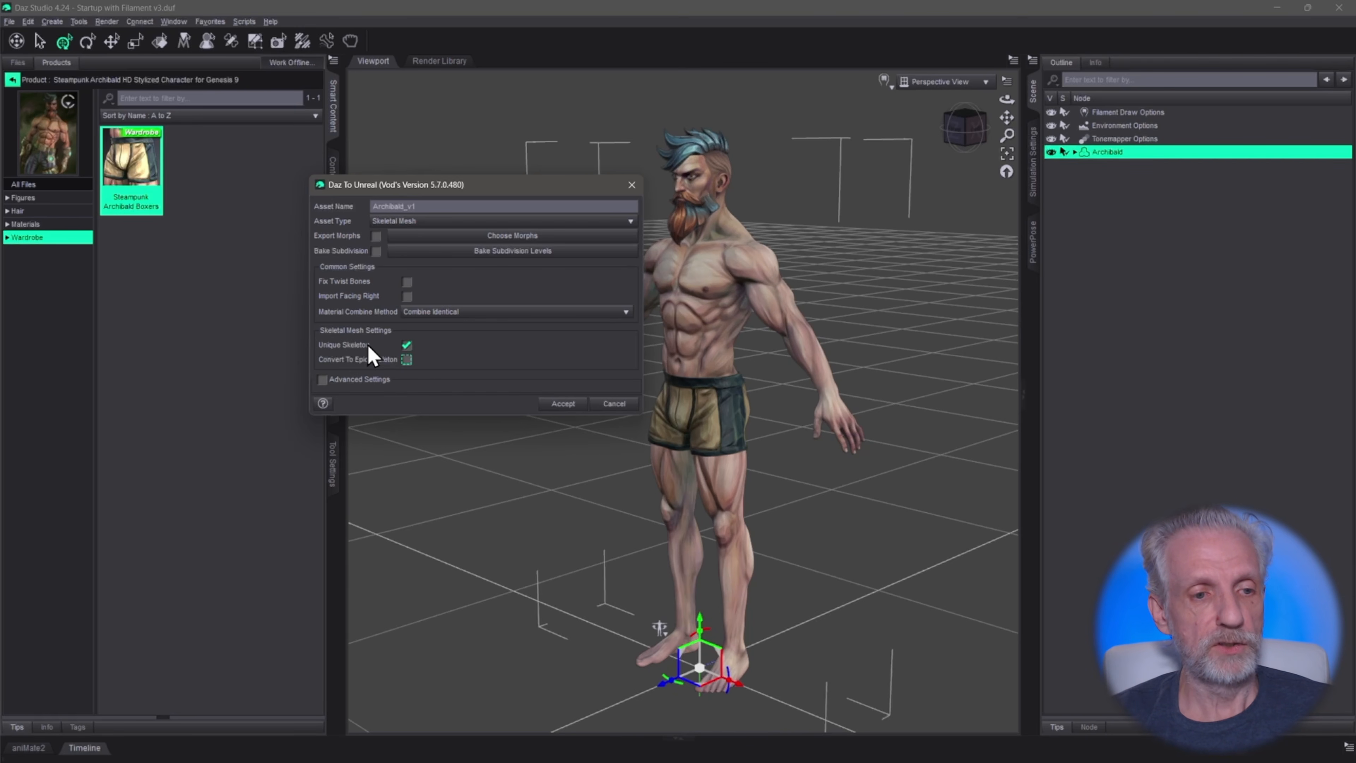
pyautogui.click(564, 404)
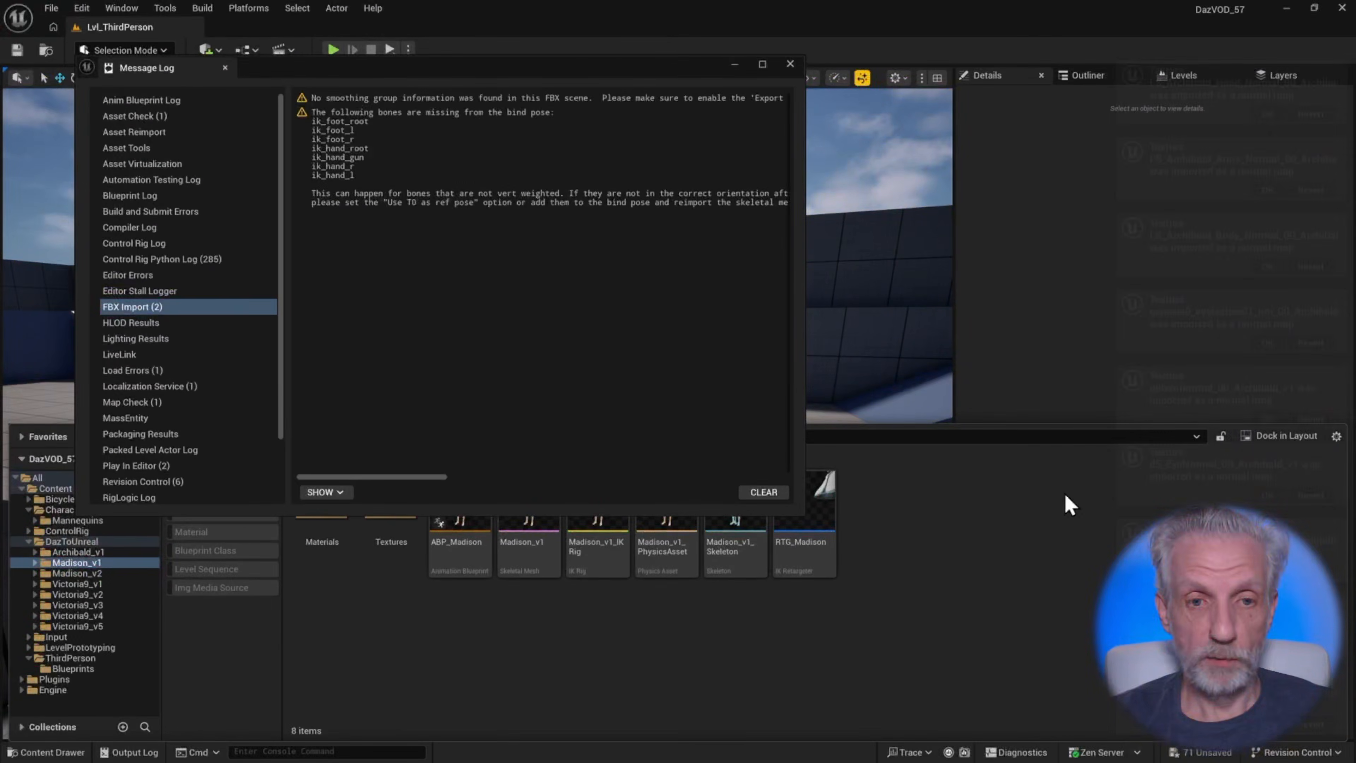
# Close the message log and open the exported Archibald_v1 skeletal mesh from the DazToUnreal Archibald_v1 content folder
pyautogui.click(789, 65)
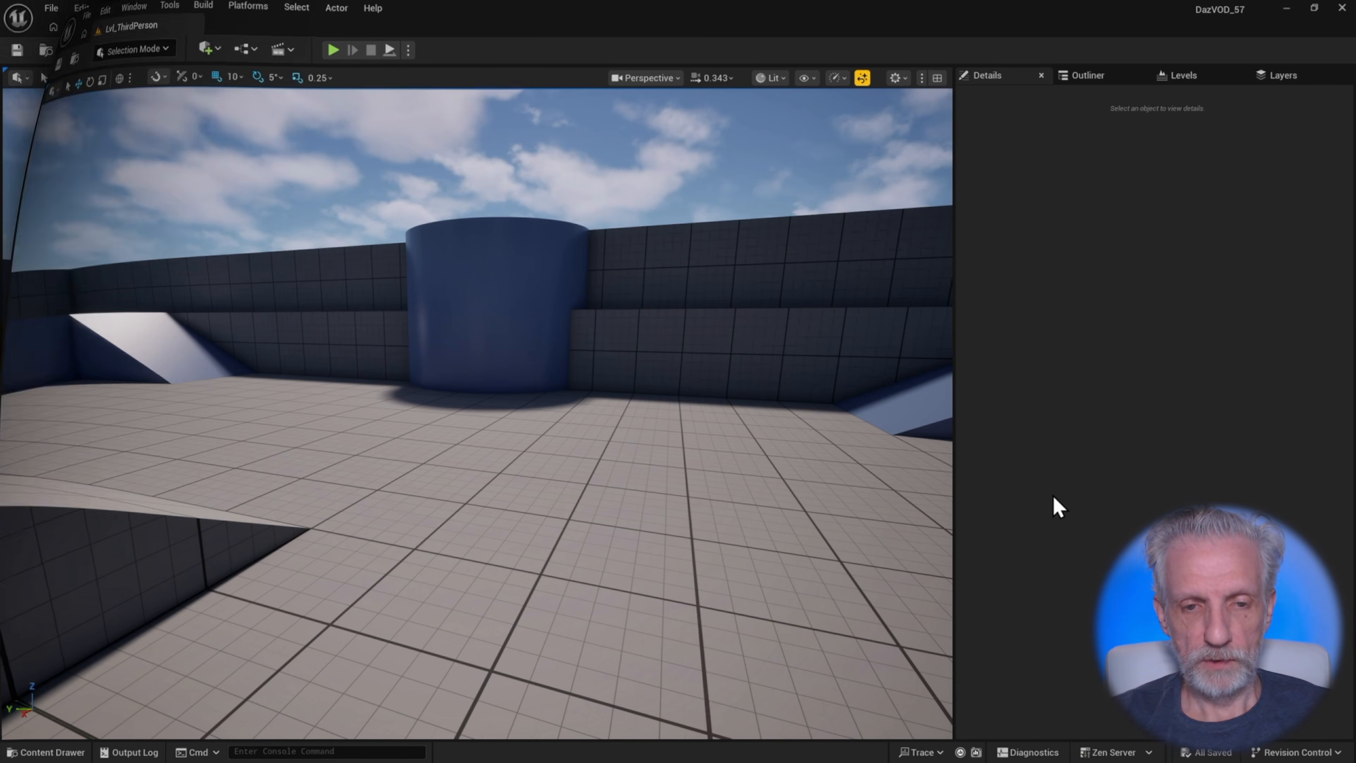
pyautogui.hotkey('ctrl', 'space')
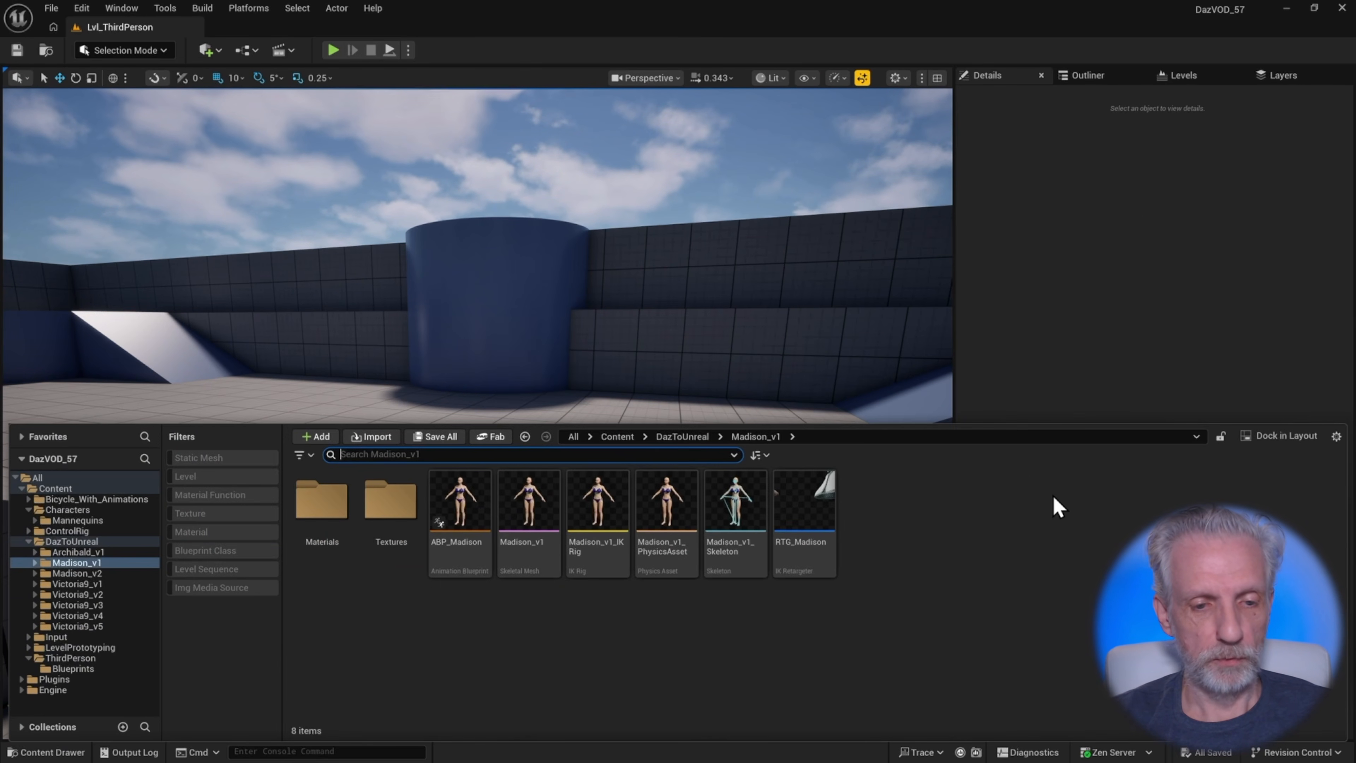
pyautogui.click(98, 553)
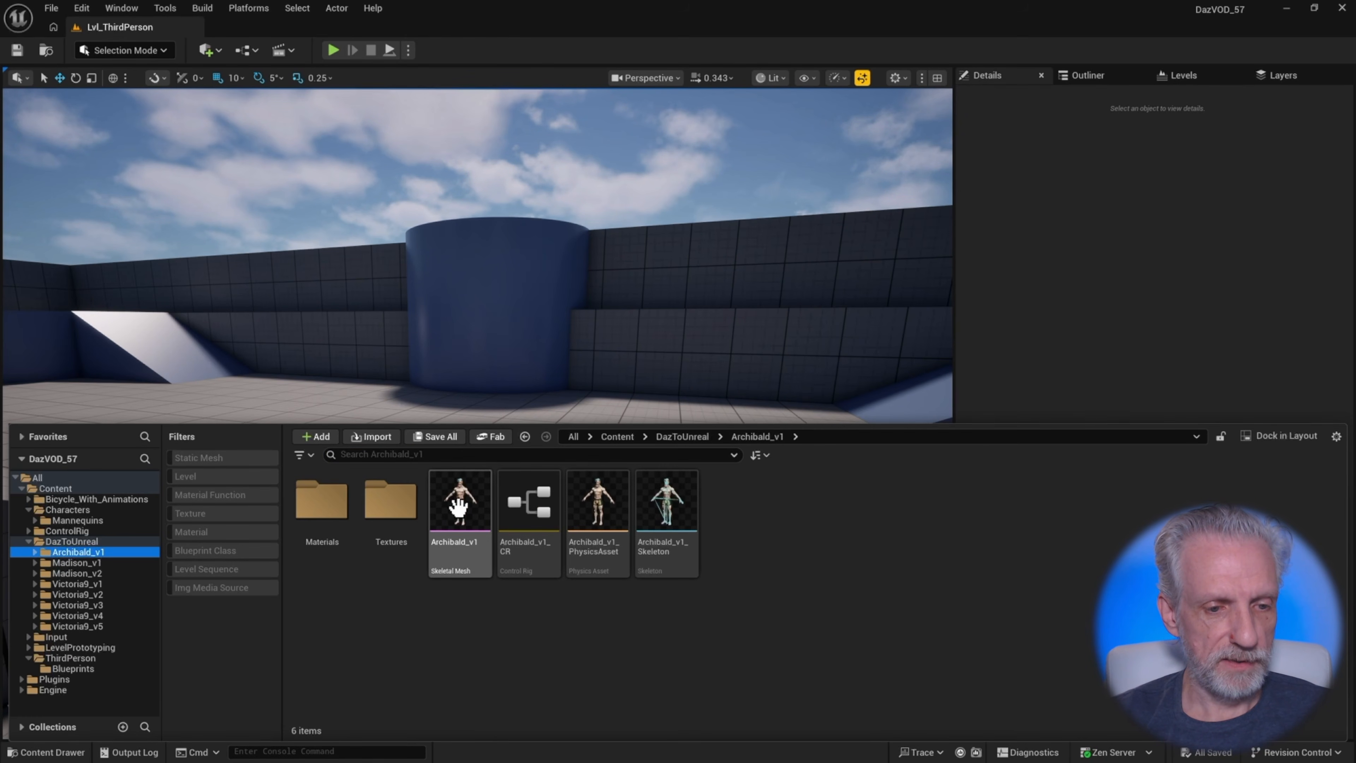
pyautogui.click(458, 506)
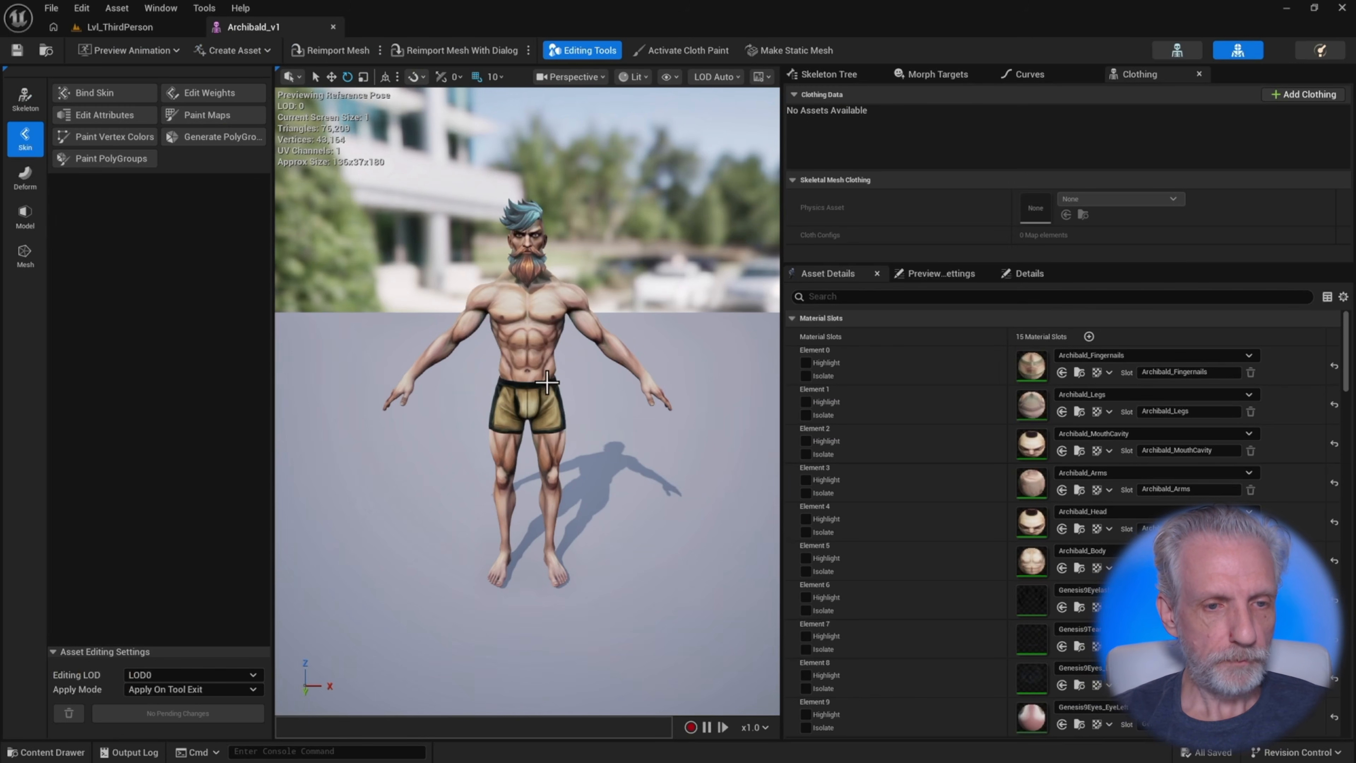
pyautogui.moveTo(547, 383)
pyautogui.keyDown('alt'); pyautogui.mouseDown()
pyautogui.moveTo(397, 390)
pyautogui.moveTo(513, 395)
pyautogui.moveTo(550, 374)
pyautogui.mouseUp(); pyautogui.keyUp('alt')
pyautogui.scroll(4, 551, 374)
pyautogui.moveTo(557, 348); pyautogui.dragTo(564, 306, button='right')
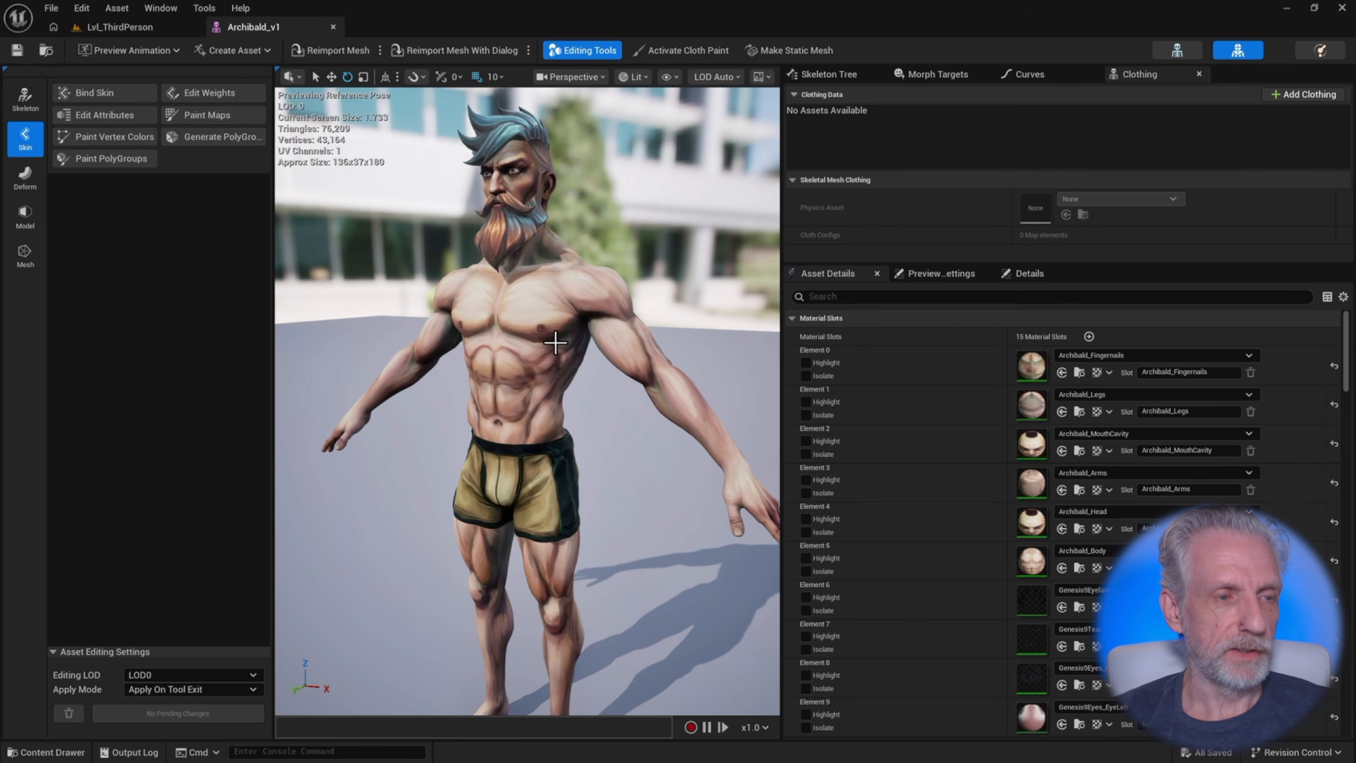
# Create an IK Retargeter for the Archibald_v1 mesh using SKM_Quinn_Simple as the source asset
pyautogui.hotkey('ctrl', 'space')
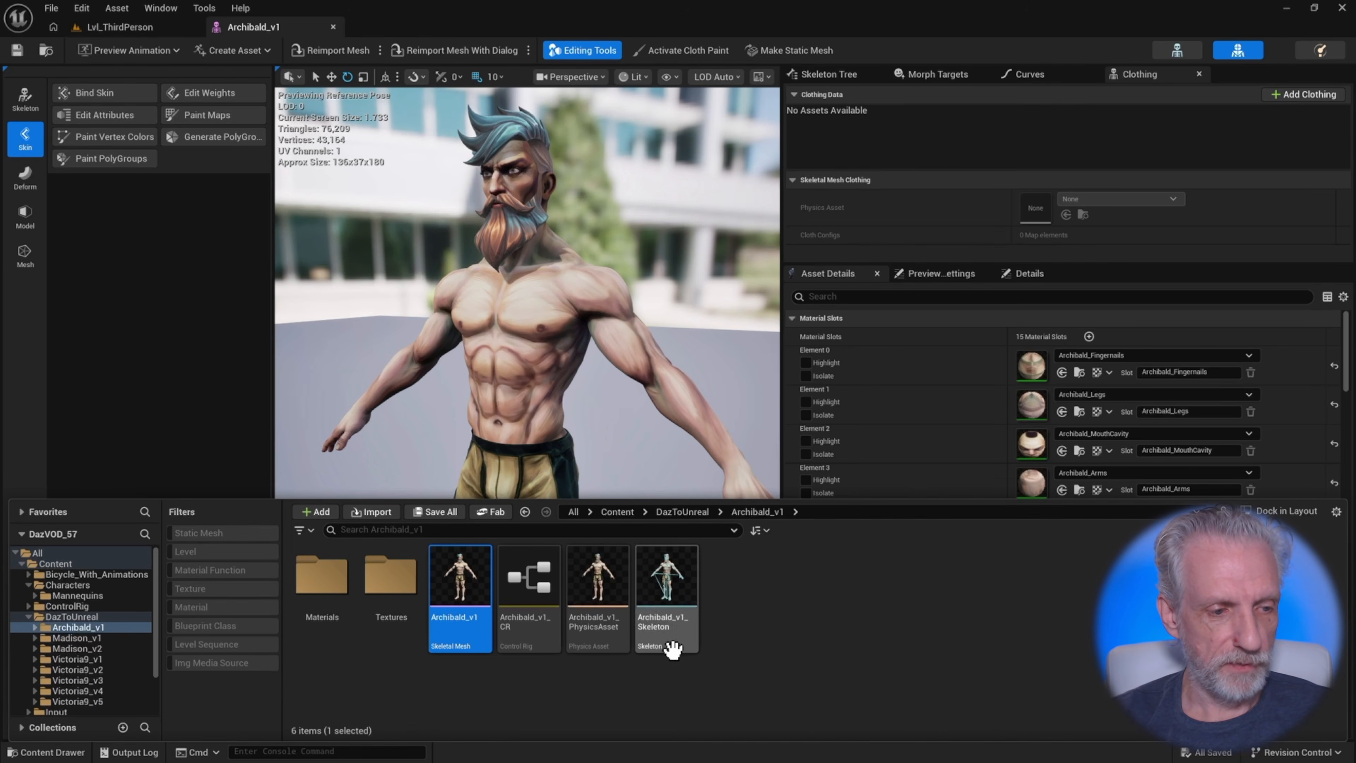
pyautogui.rightClick(466, 573)
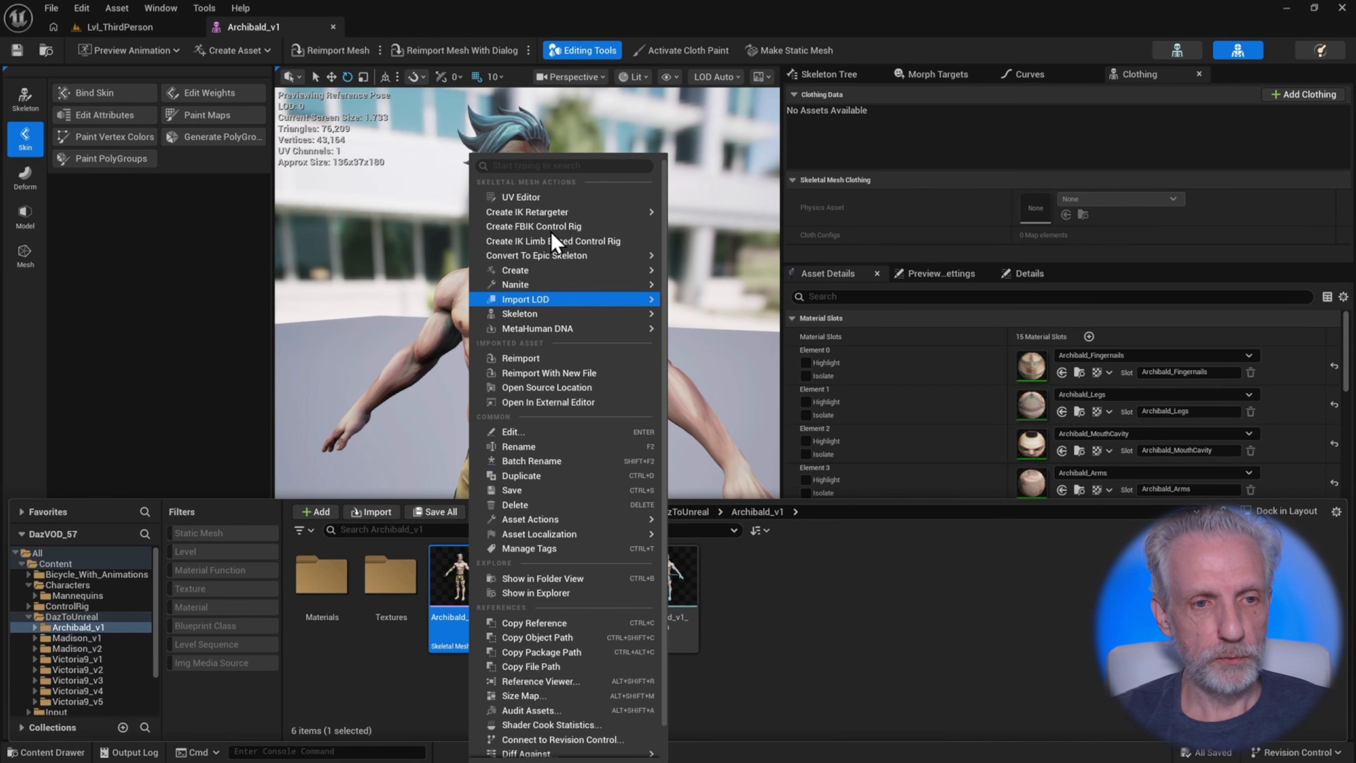
pyautogui.moveTo(550, 216)
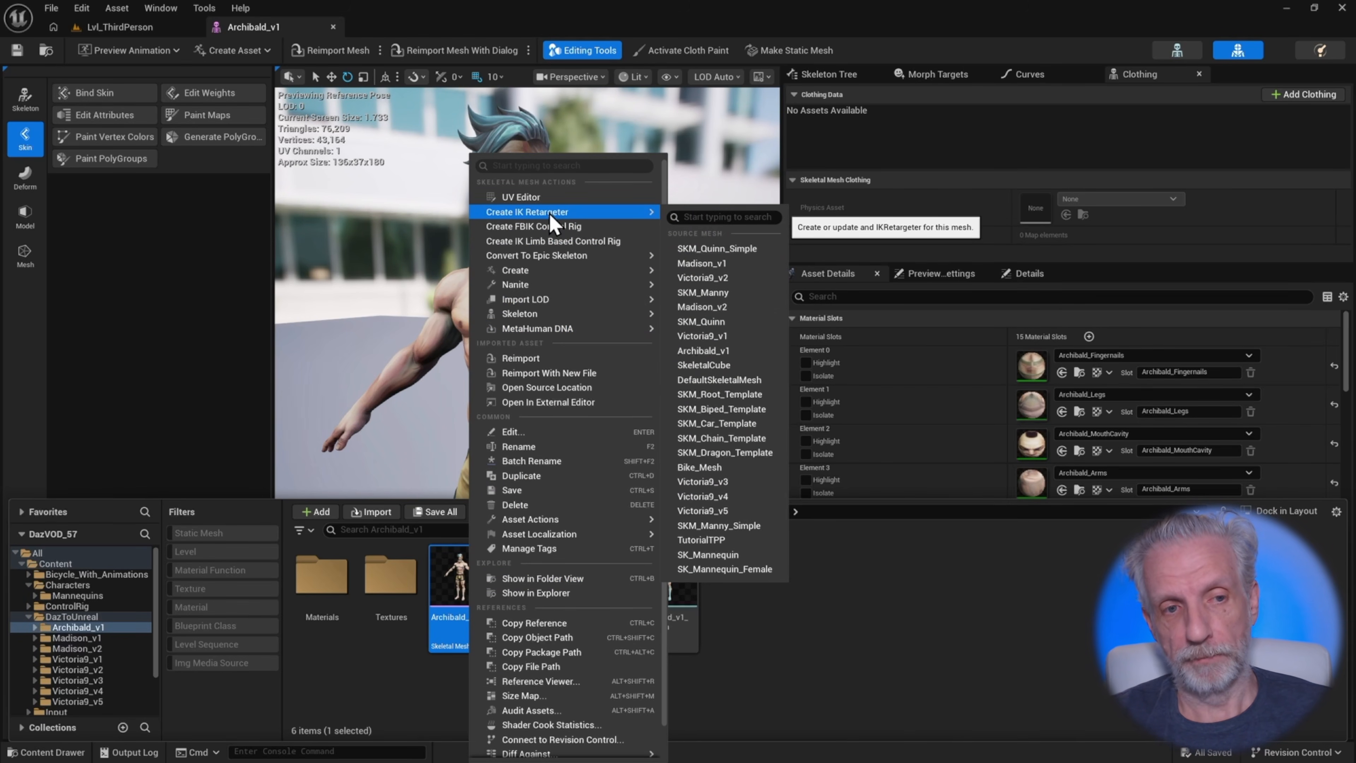
pyautogui.click(752, 258)
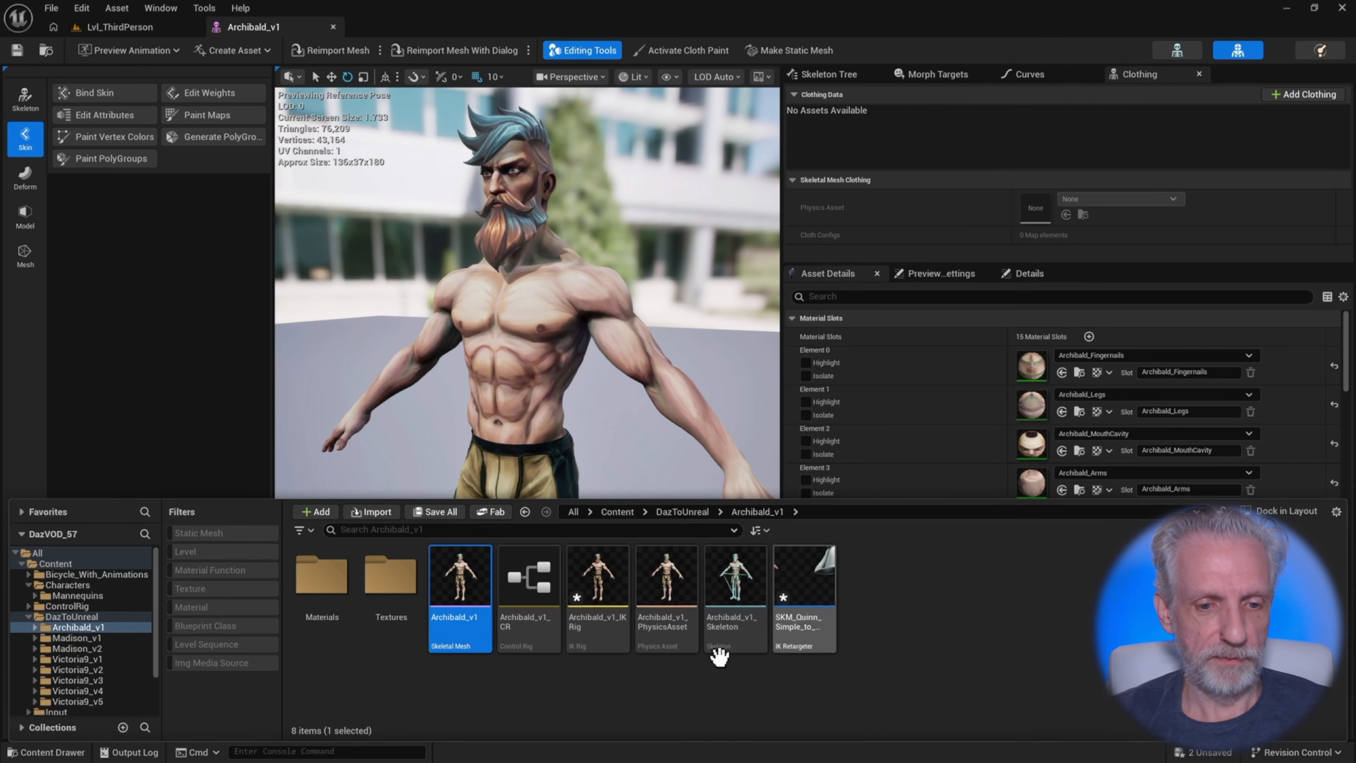
# Open the Archibald_v1_IKRig asset to review its retarget chains
pyautogui.click(596, 628)
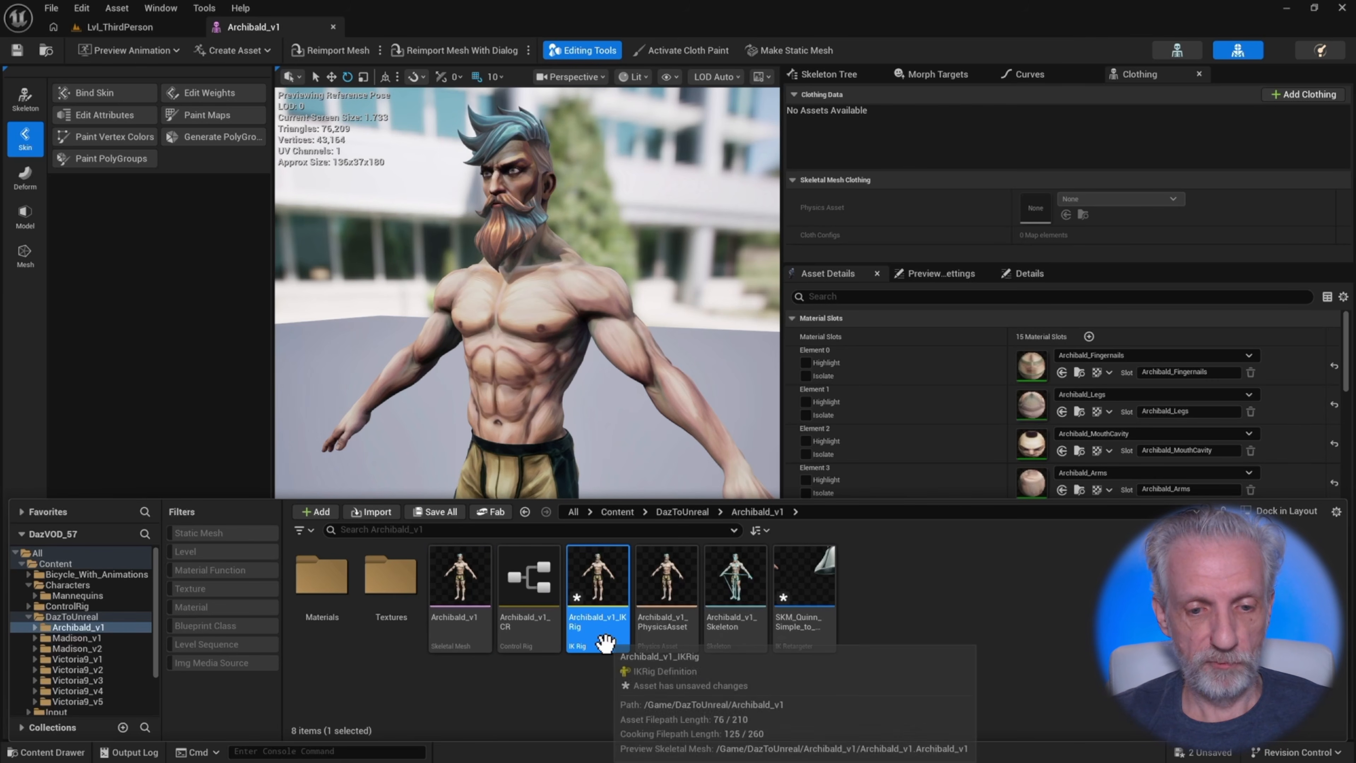
pyautogui.click(795, 630)
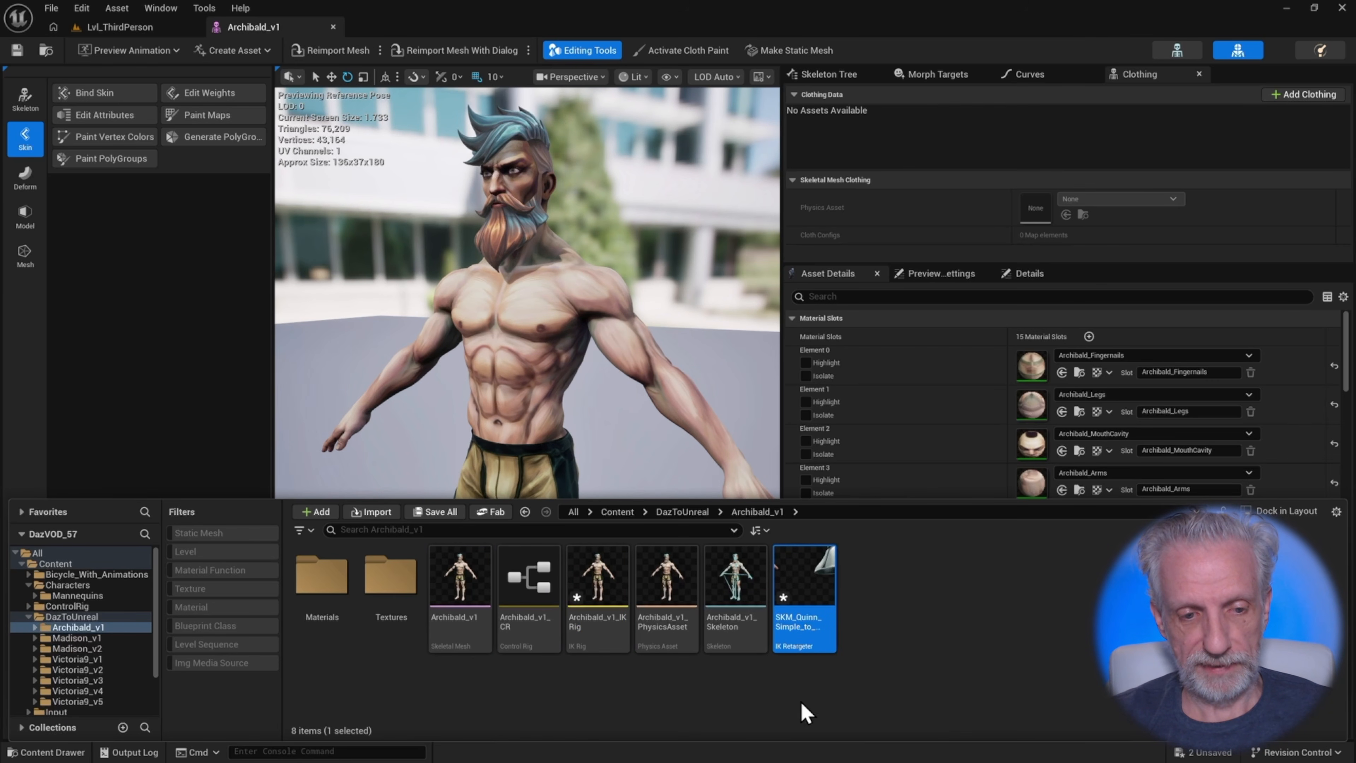
pyautogui.click(608, 652)
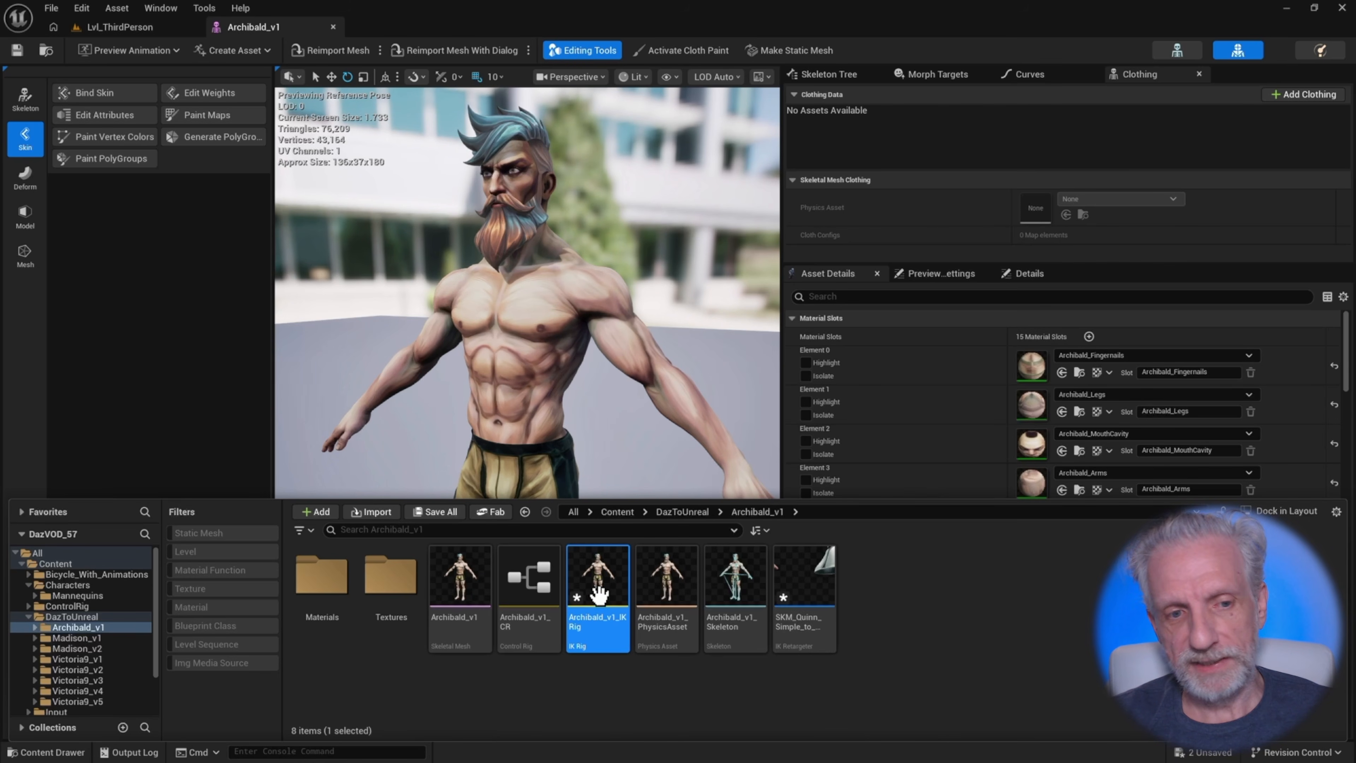
pyautogui.doubleClick(604, 609)
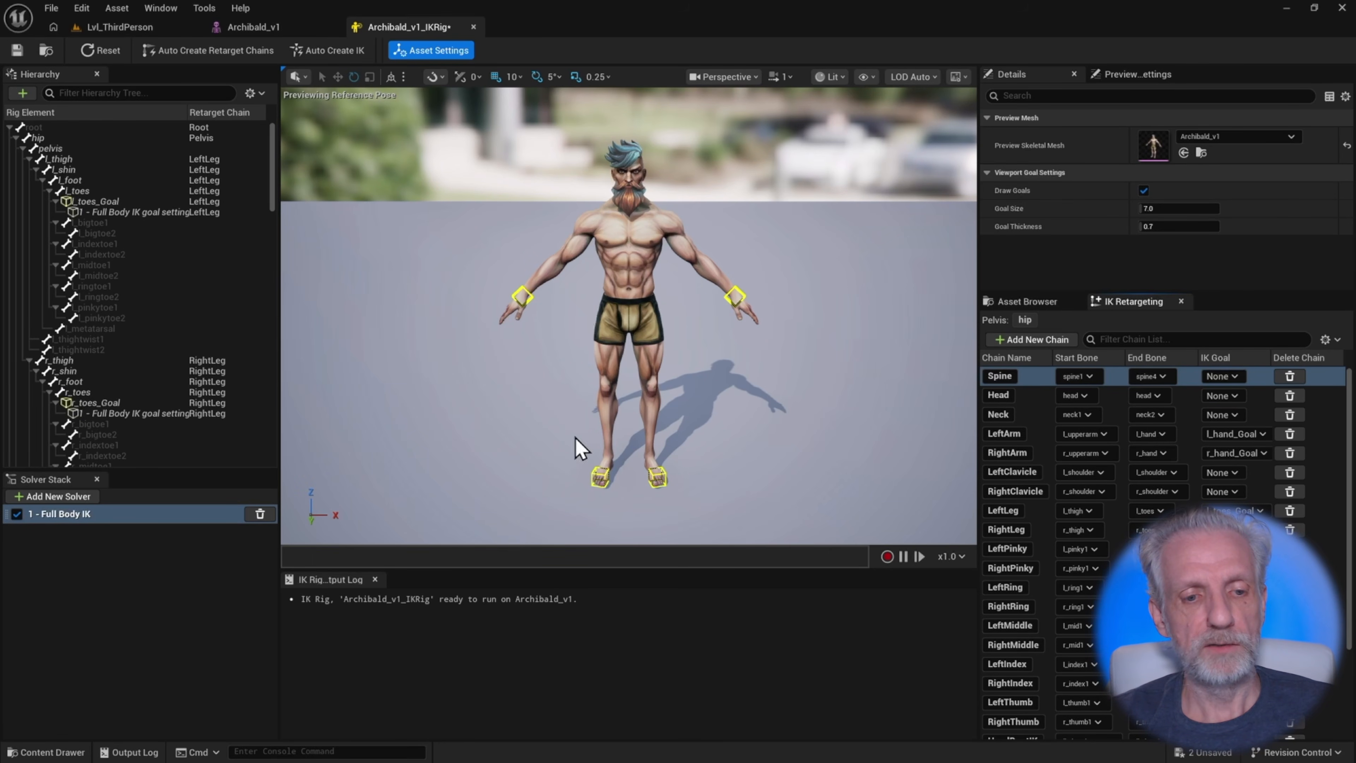
pyautogui.hotkey('ctrl', 'space')
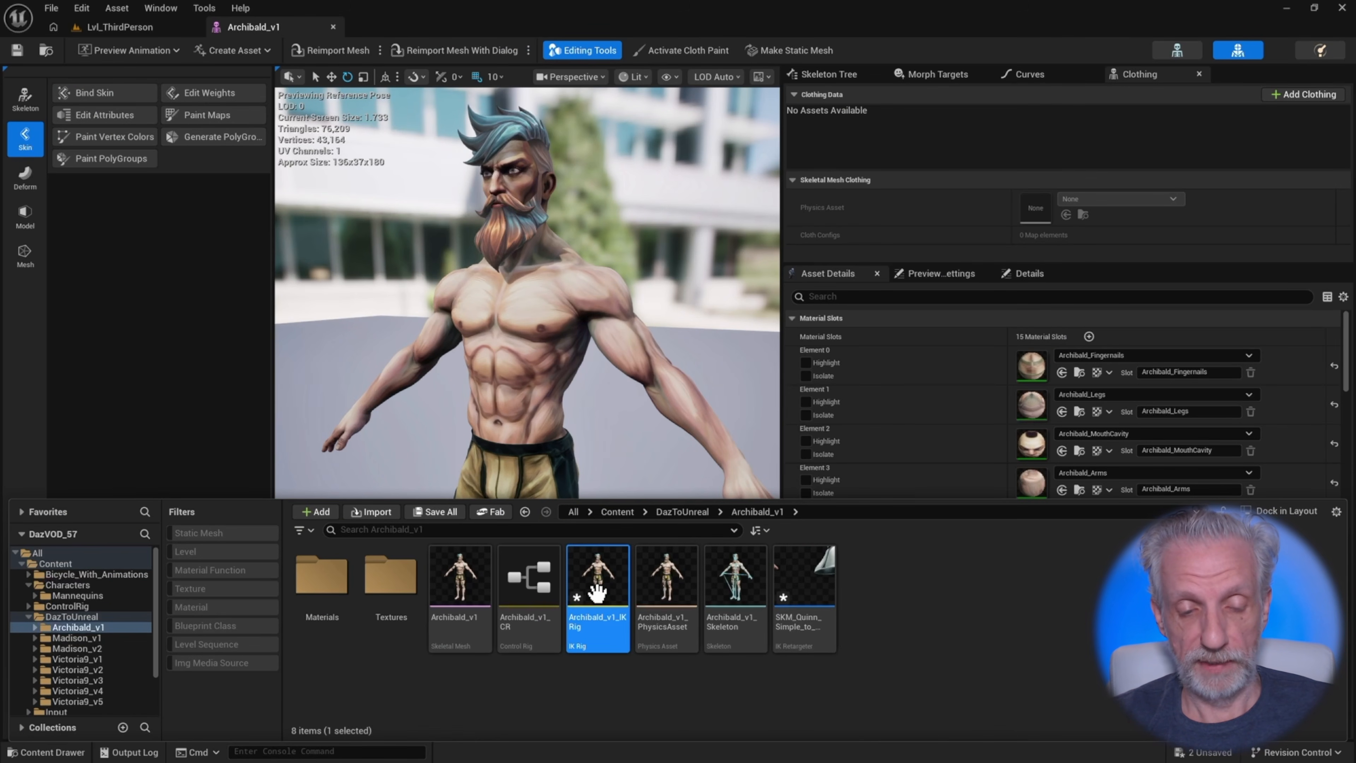
# Rename the new retargeter asset as RTG_Archhibald_v1
pyautogui.click(807, 596)
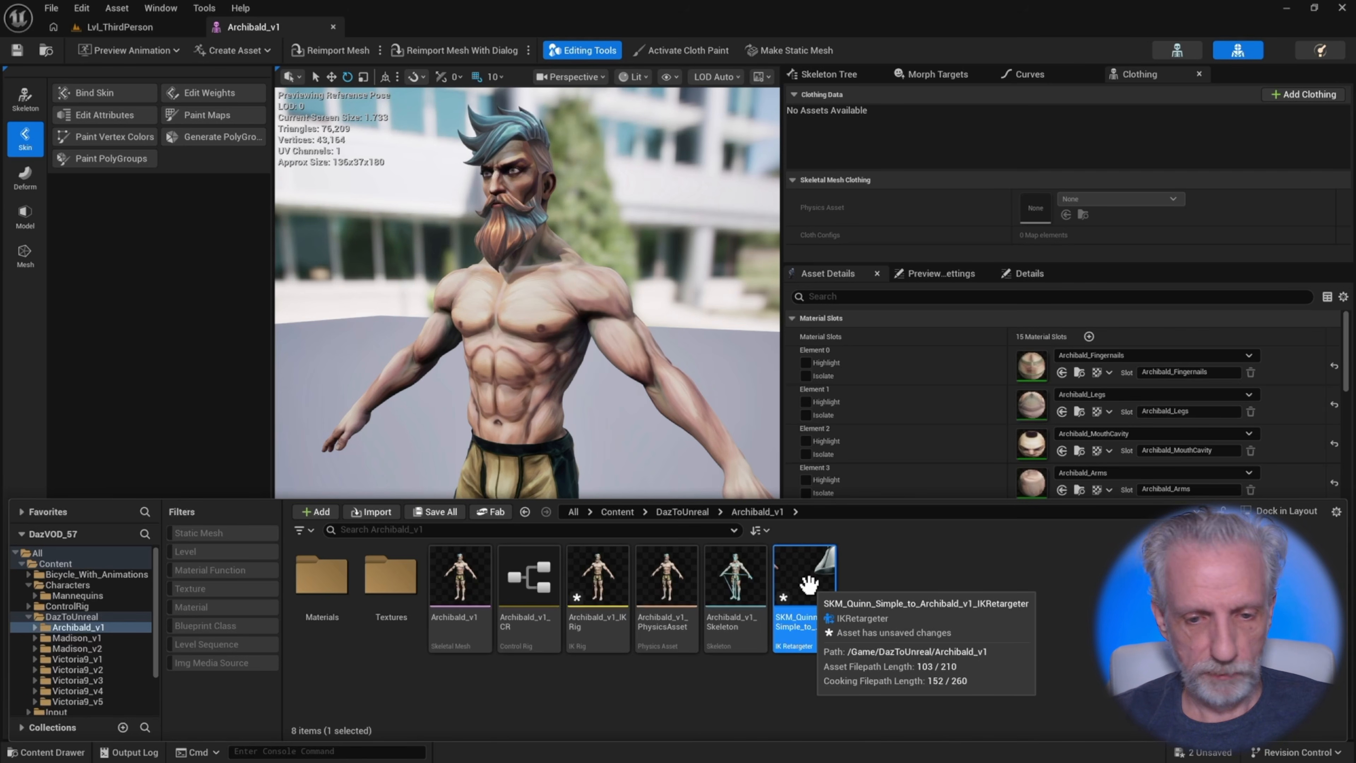
pyautogui.press('F2')
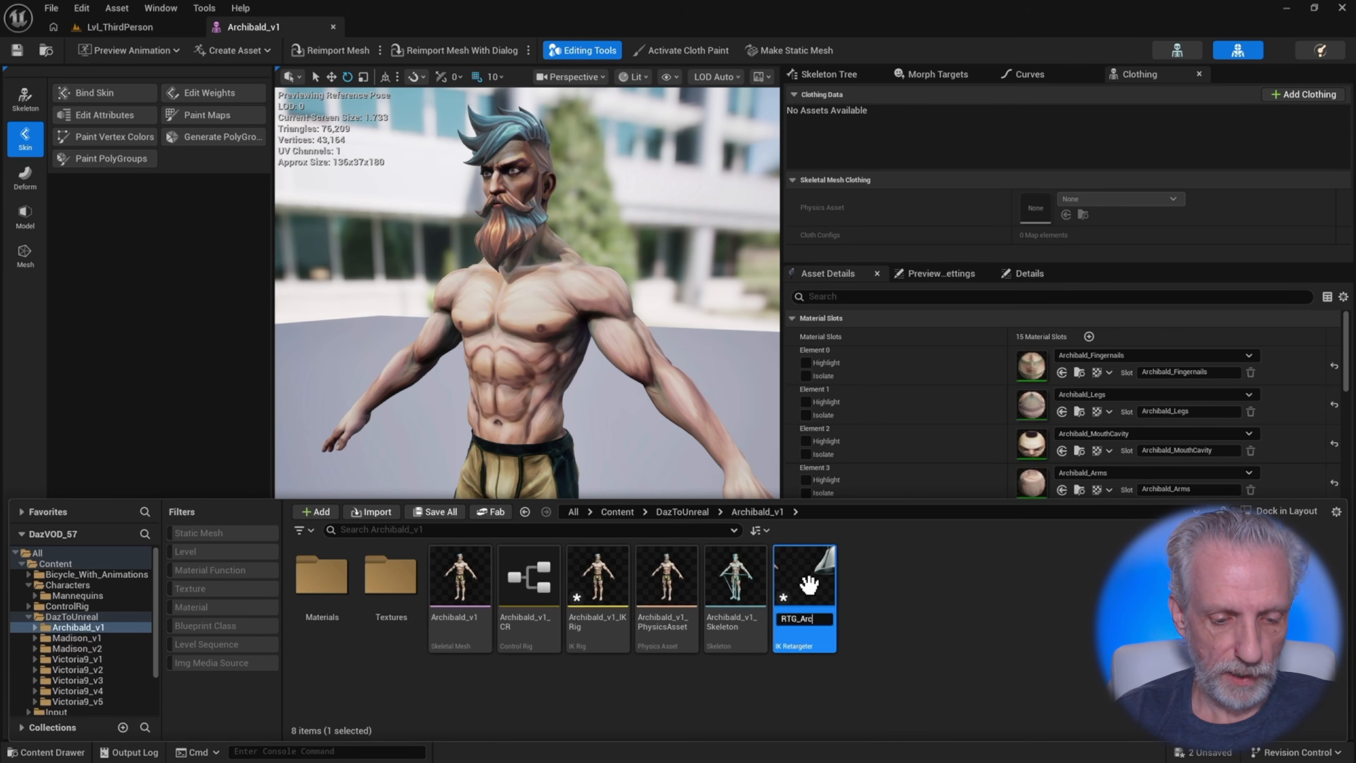
pyautogui.press('Return')
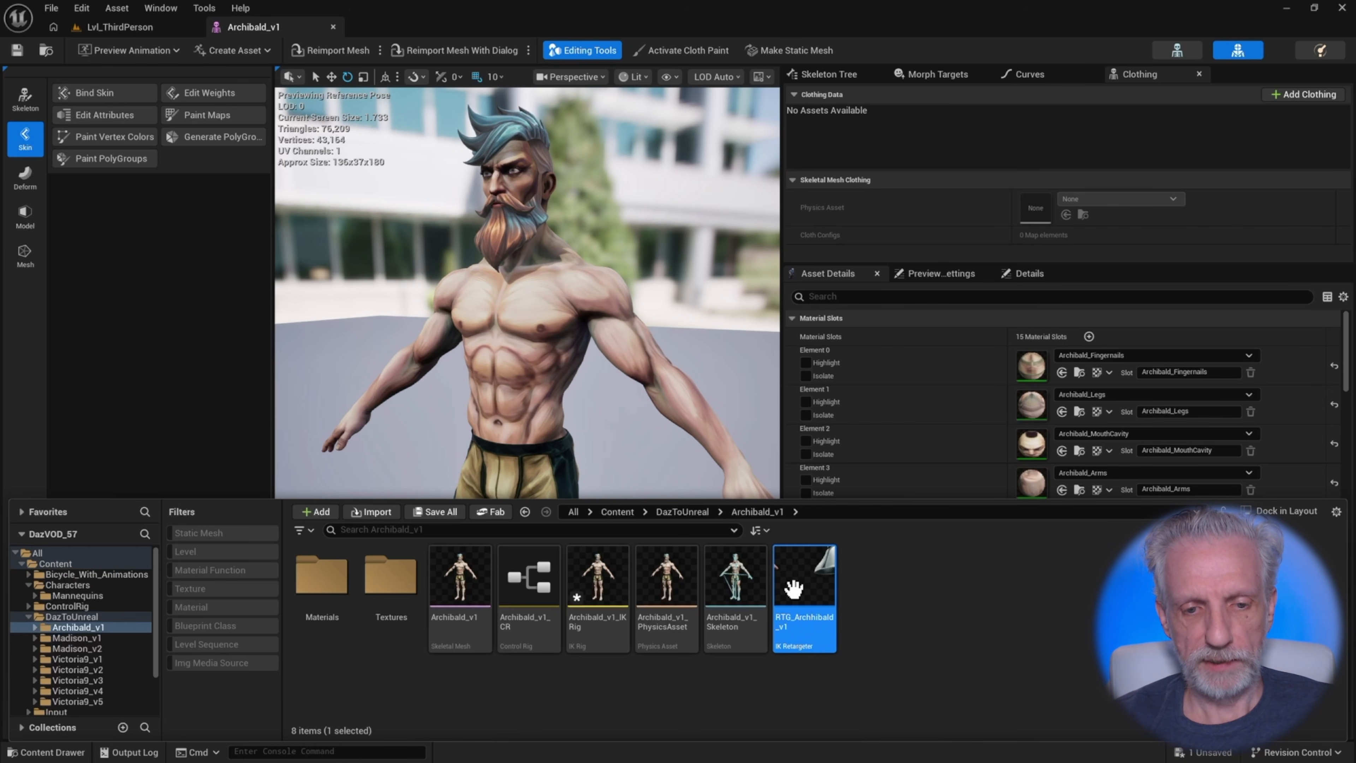
# Open the RTG_Archhibald_v1 retargeter and set the target mesh offset X to 100
pyautogui.doubleClick(809, 593)
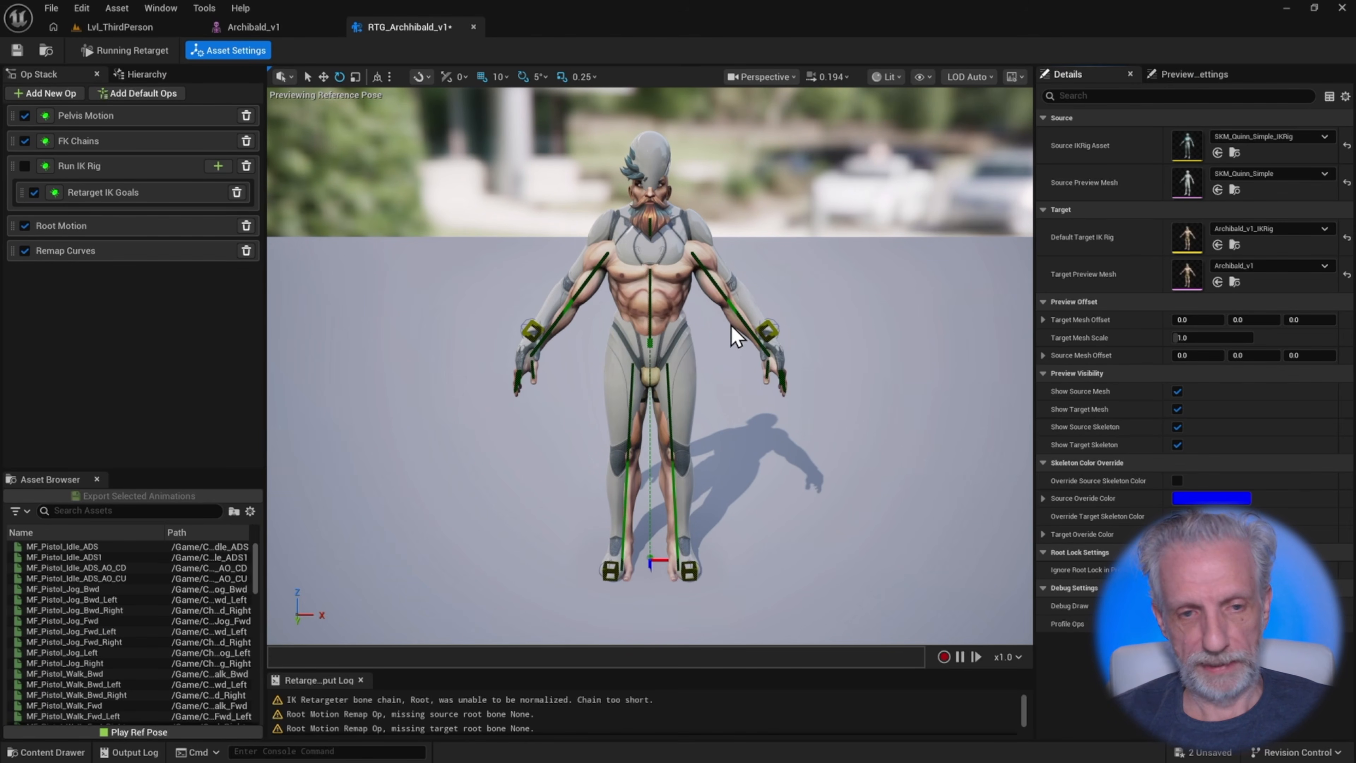
pyautogui.moveTo(735, 334)
pyautogui.mouseDown()
pyautogui.moveTo(710, 341)
pyautogui.moveTo(721, 352)
pyautogui.moveTo(736, 337)
pyautogui.mouseUp()
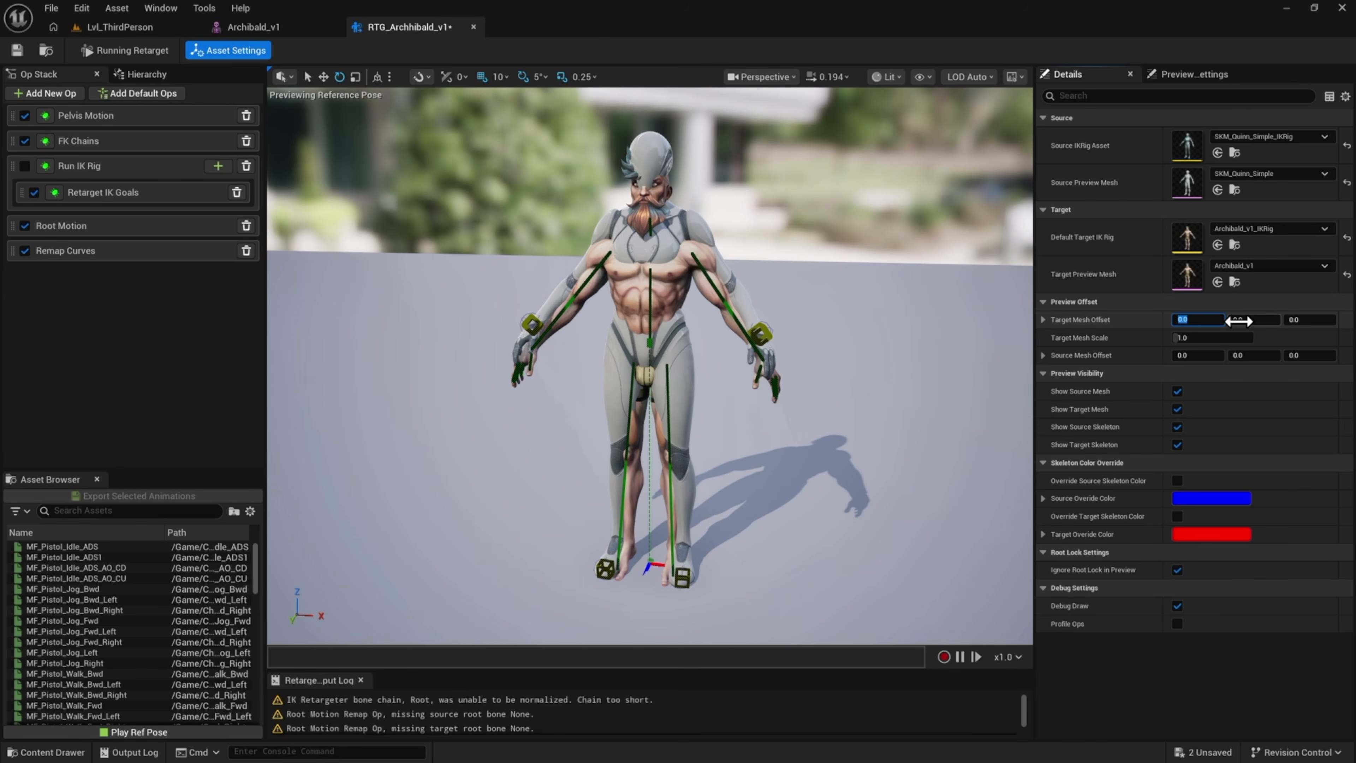
pyautogui.write('0')
pyautogui.press('Return')
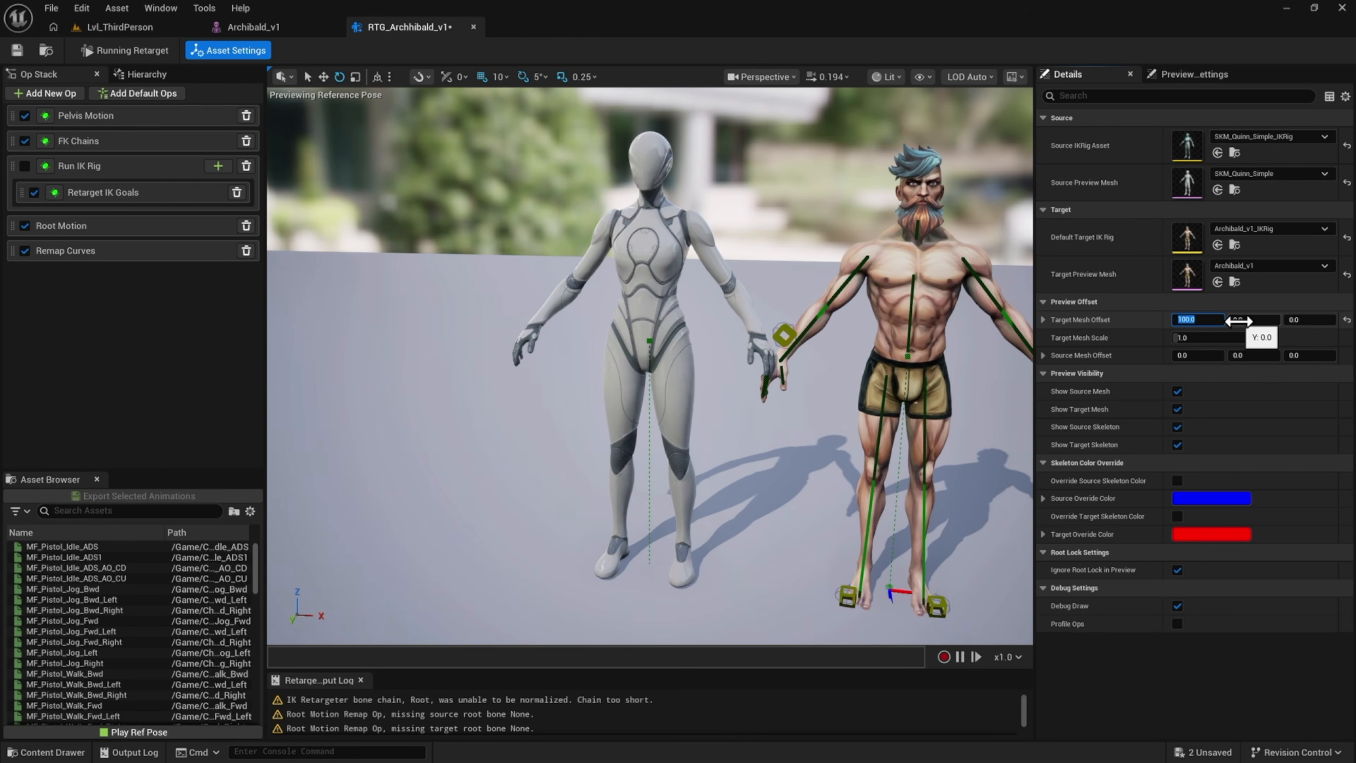
# Turn off Debug Draw to hide the skeletons in the retargeter preview
pyautogui.moveTo(785, 396); pyautogui.dragTo(873, 381, button='right')
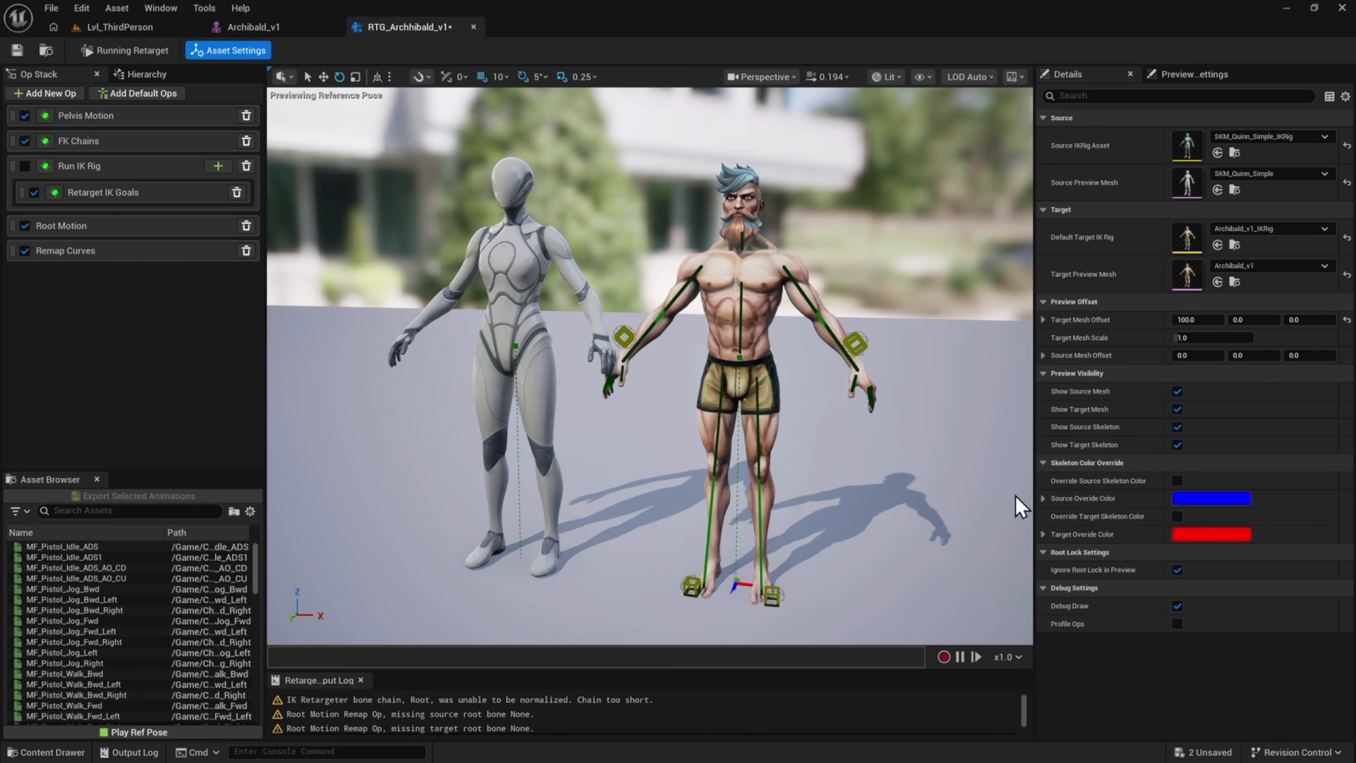
pyautogui.click(1178, 605)
pyautogui.moveTo(801, 385); pyautogui.dragTo(659, 367, button='right')
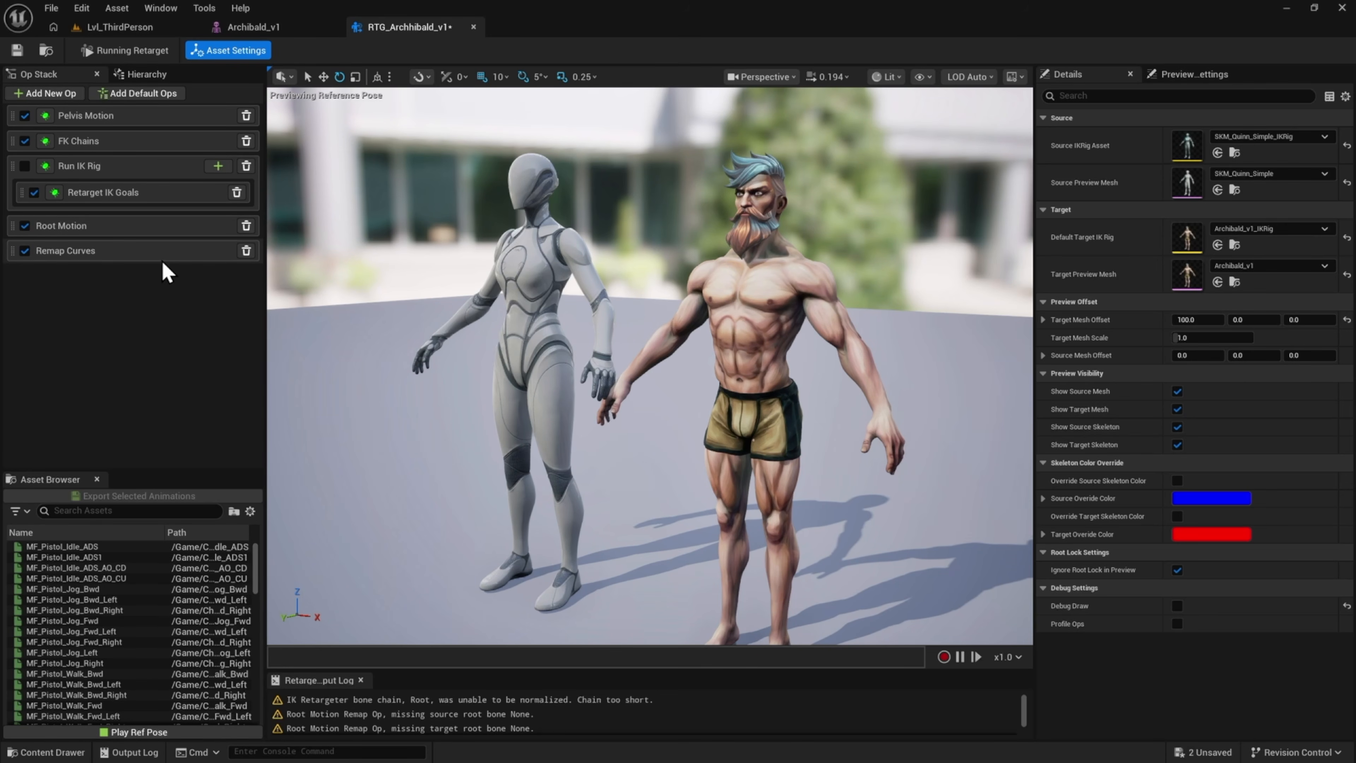
pyautogui.moveTo(455, 362)
pyautogui.mouseDown(button='right')
pyautogui.moveTo(453, 377)
pyautogui.moveTo(444, 362)
pyautogui.mouseUp(button='right')
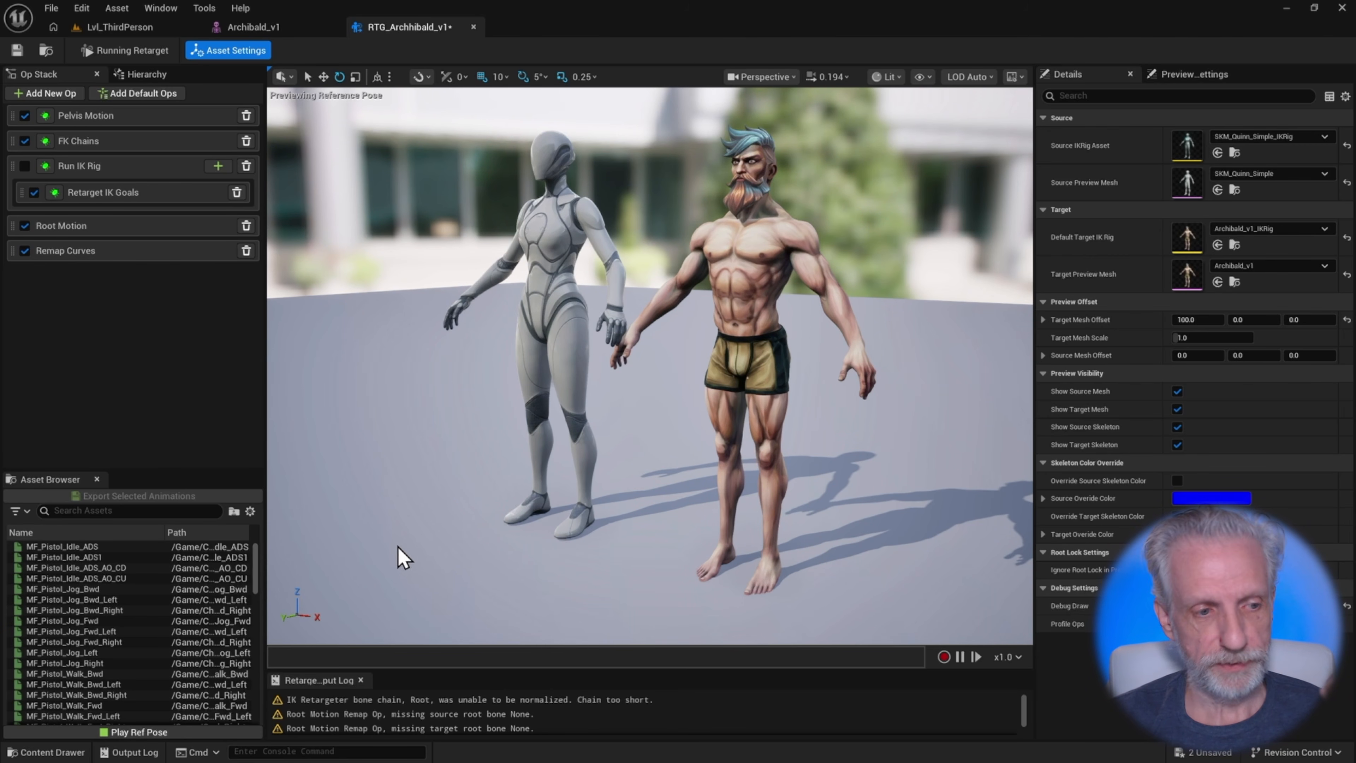
# Search the asset browser for unarmed walk fwd and preview MF_Unarmed_Walk_Fwd on both characters
pyautogui.click(199, 510)
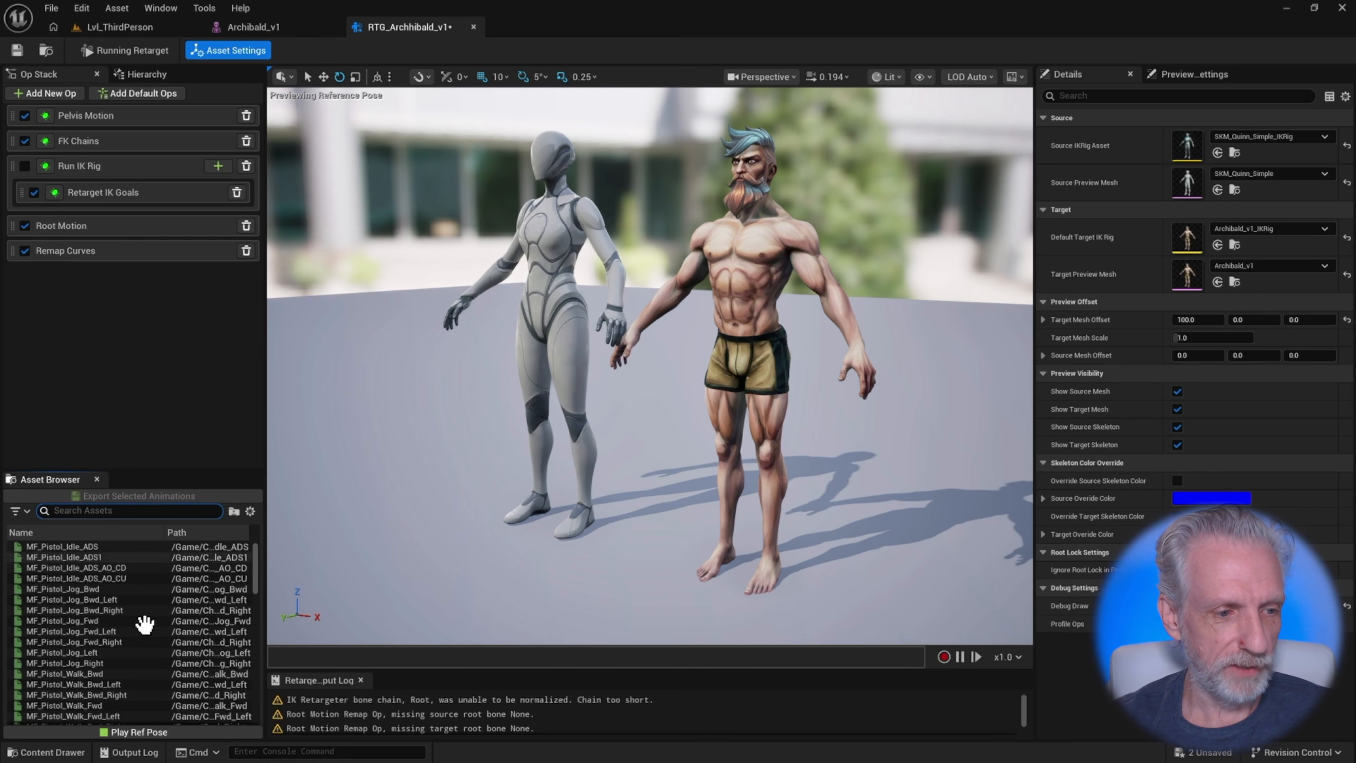
pyautogui.scroll(-10, 141, 628)
pyautogui.scroll(10, 147, 646)
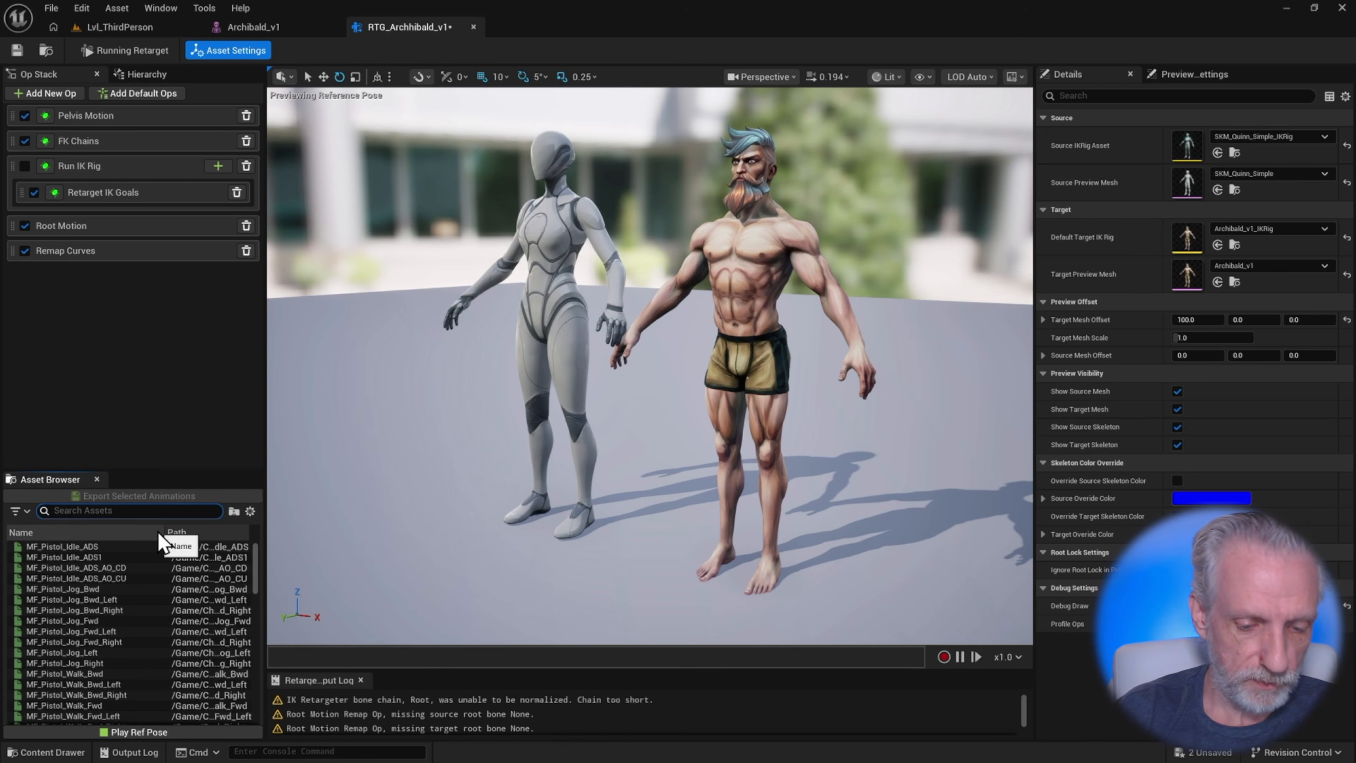
pyautogui.click(135, 510)
pyautogui.write('unarmed walk fwd')
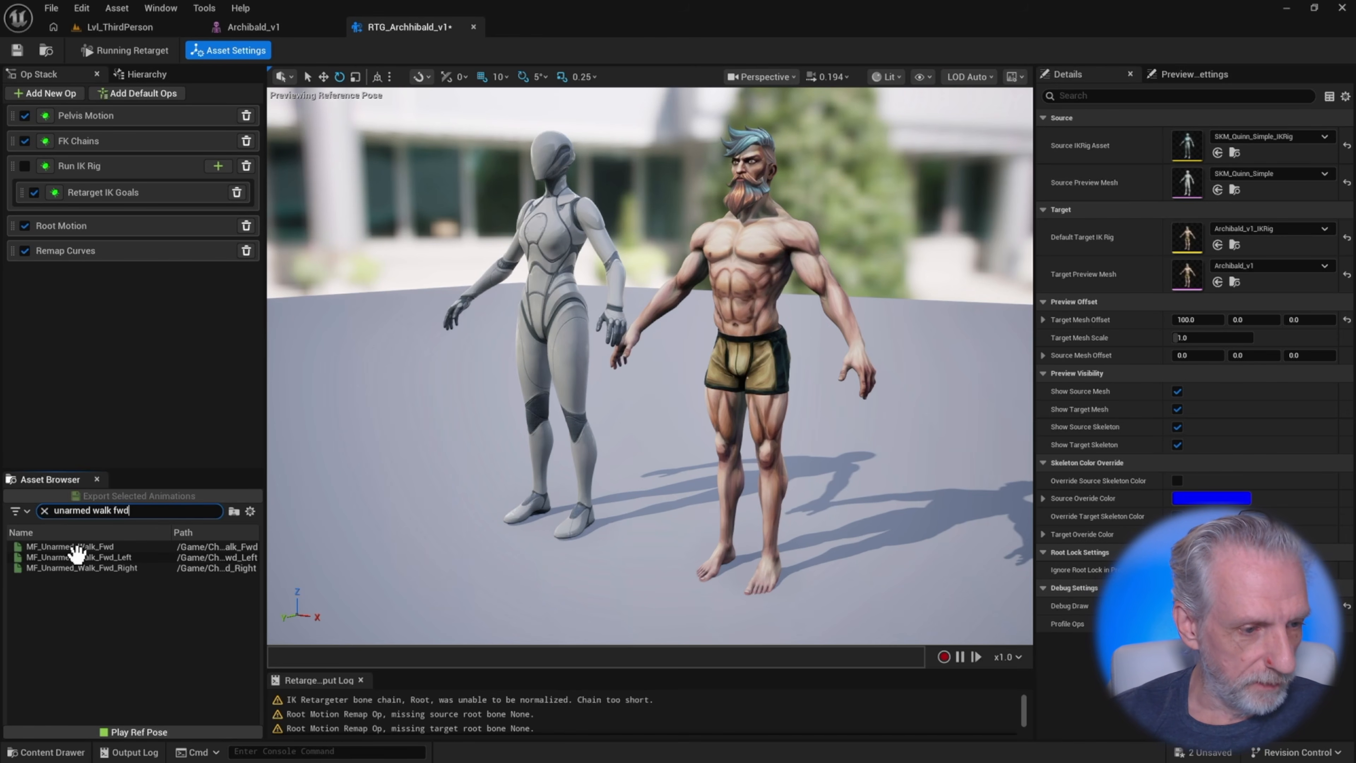
pyautogui.click(123, 544)
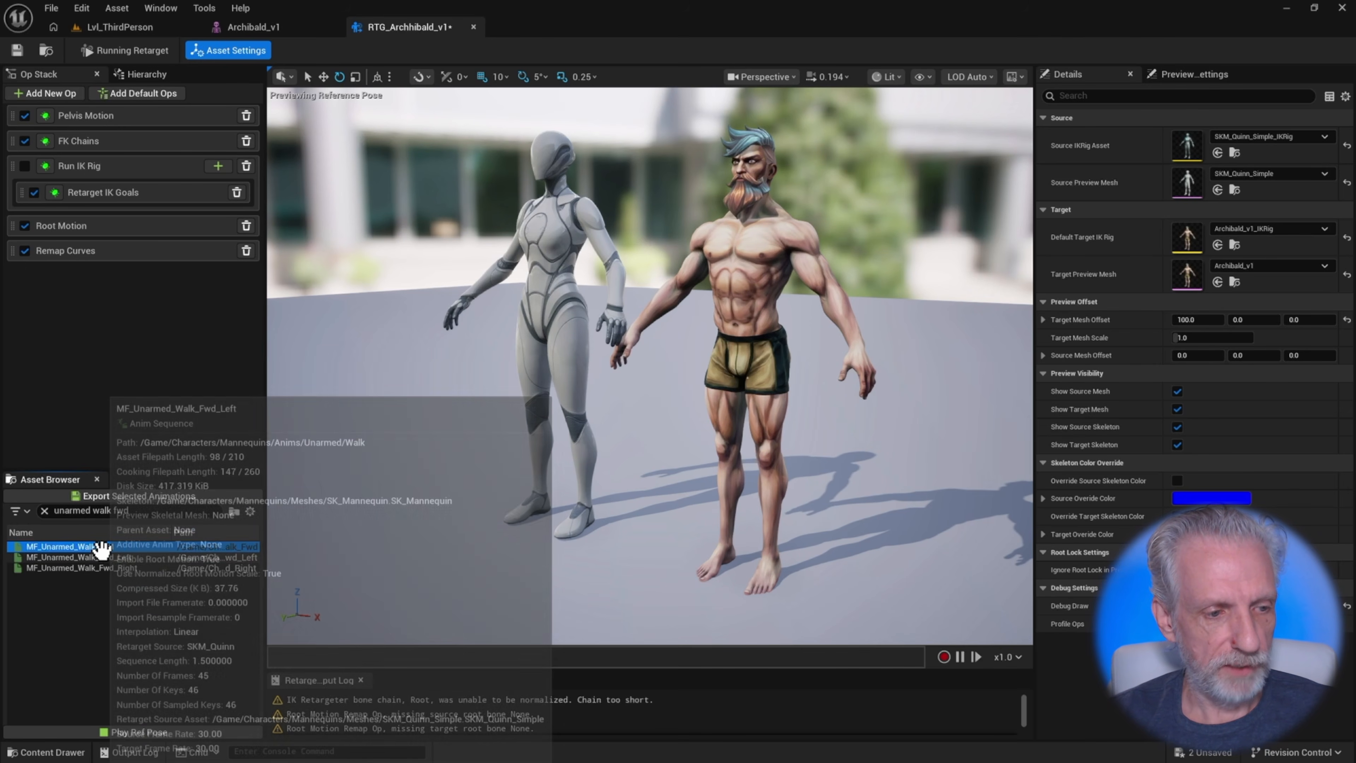
pyautogui.doubleClick(103, 544)
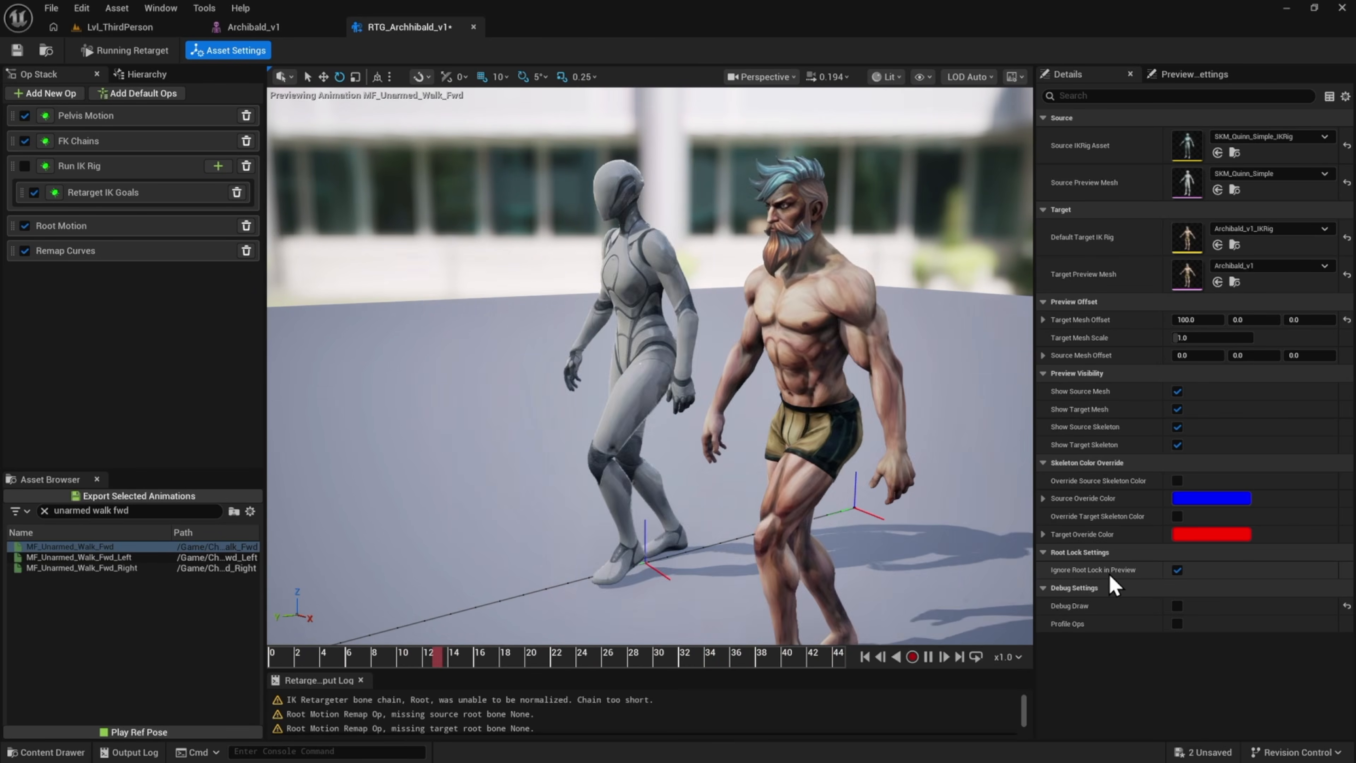
# Turn off Ignore Root Lock in Preview and set the playback speed to x0.25
pyautogui.click(1177, 570)
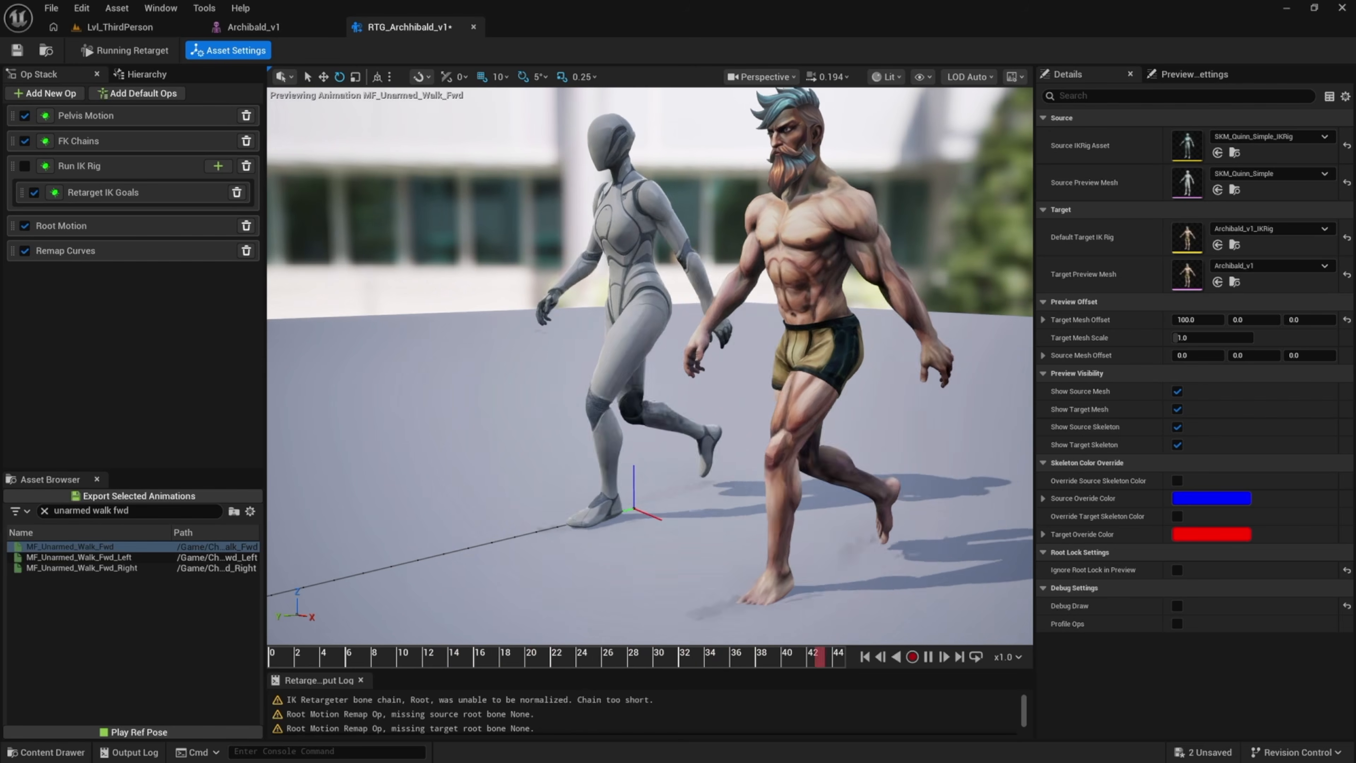
pyautogui.click(1019, 658)
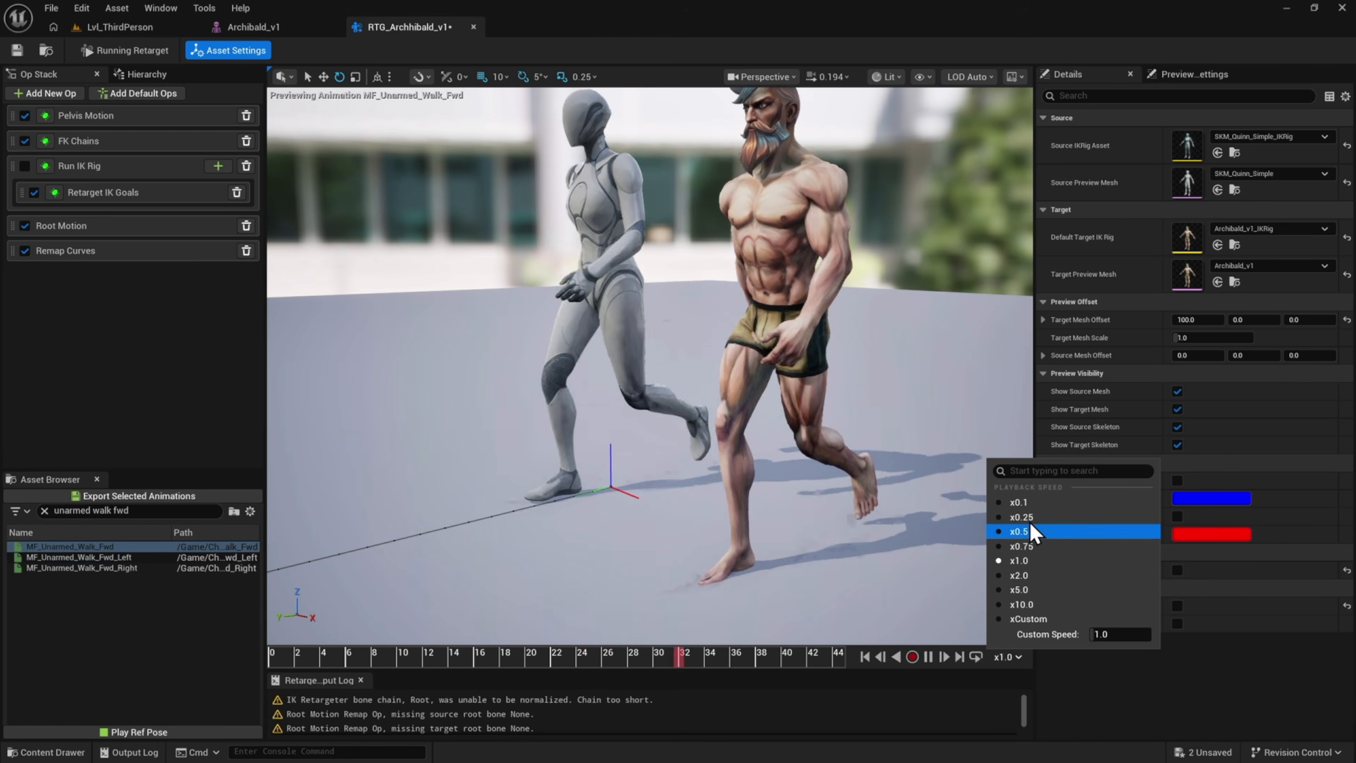
pyautogui.click(1029, 519)
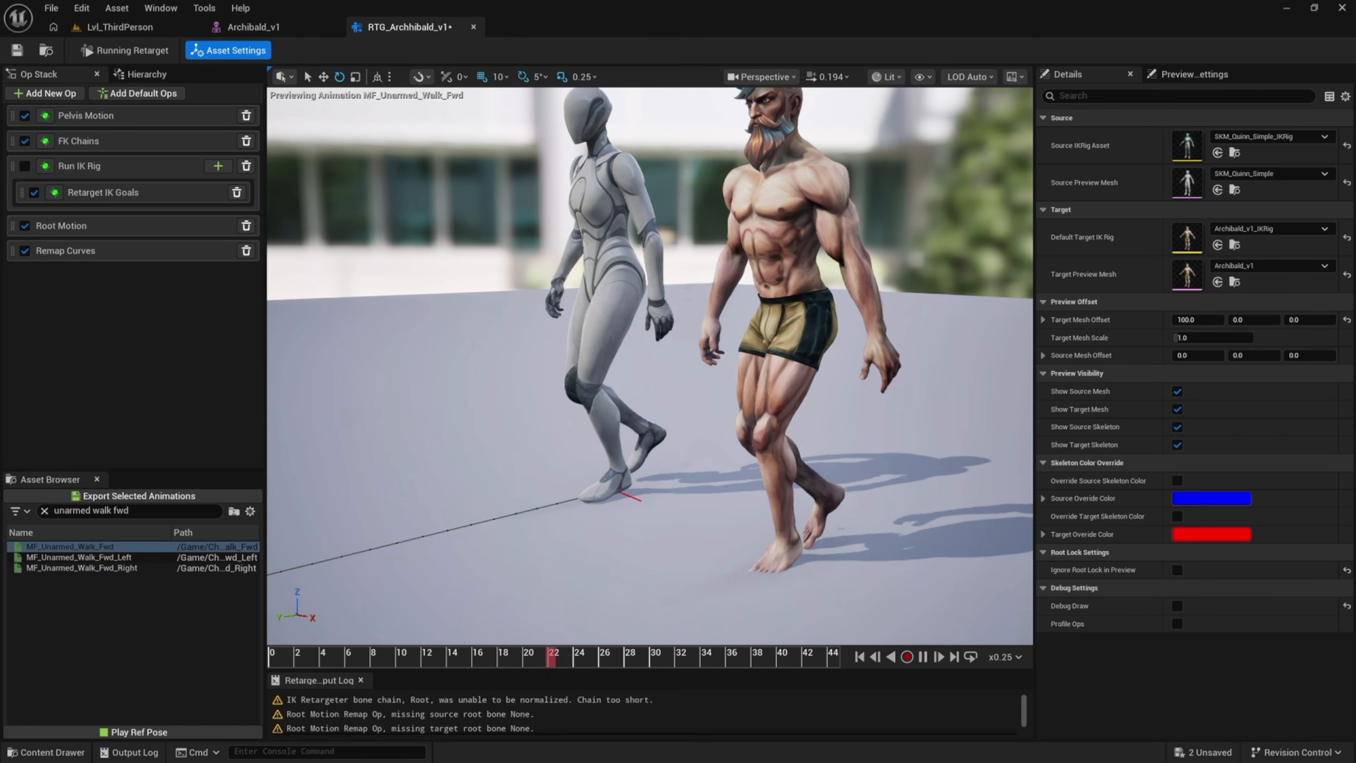
pyautogui.moveTo(929, 520); pyautogui.dragTo(945, 501, button='right')
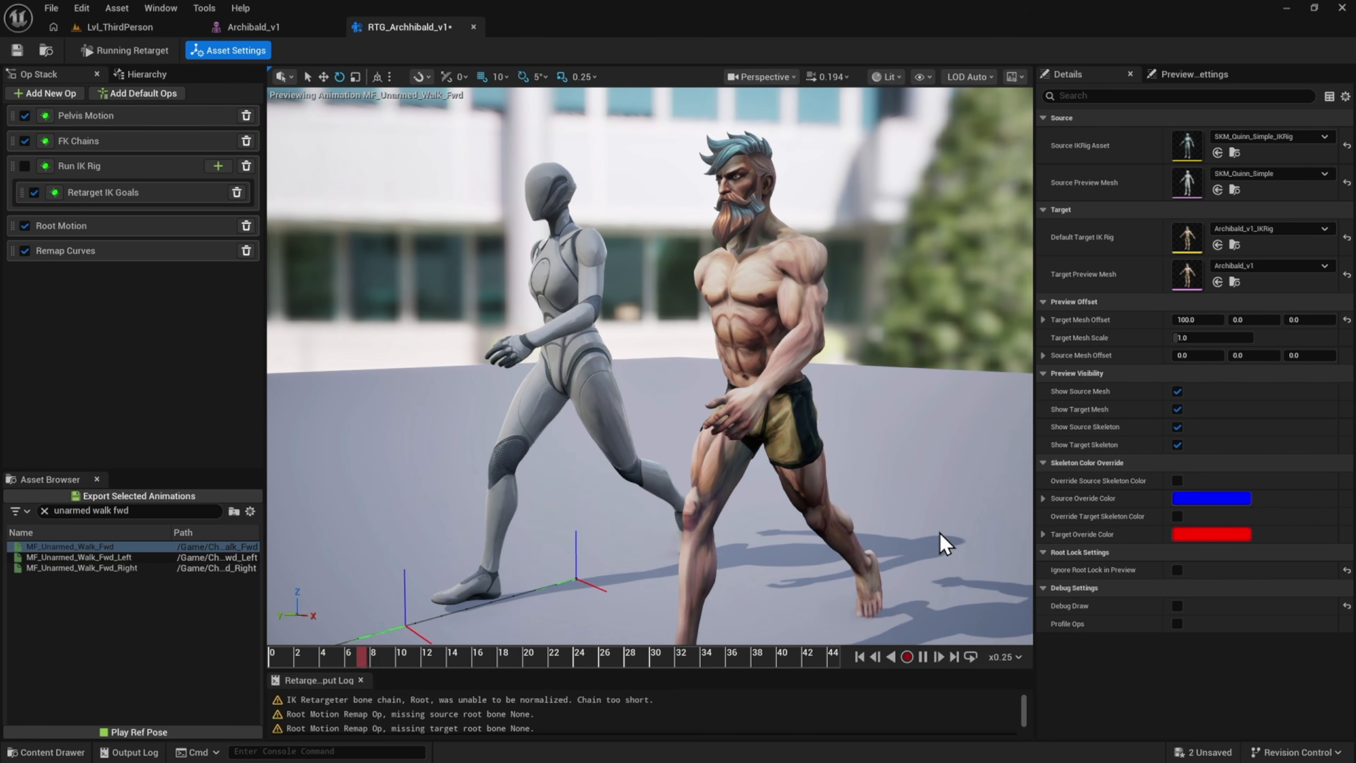
# Orbit and fly around both characters to inspect the retargeted walk animation
pyautogui.keyDown('alt'); pyautogui.moveTo(939, 531); pyautogui.dragTo(865, 528); pyautogui.keyUp('alt')
pyautogui.moveTo(864, 528); pyautogui.dragTo(624, 534, button='right')
pyautogui.scroll(7, 715, 526)
pyautogui.press('d')
pyautogui.press('w')
pyautogui.moveTo(649, 369); pyautogui.dragTo(694, 360, button='right')
pyautogui.press('d')
pyautogui.press('a')
pyautogui.press('a')
pyautogui.scroll(-4, 649, 368)
pyautogui.press('a')
pyautogui.press('a')
pyautogui.press('a')
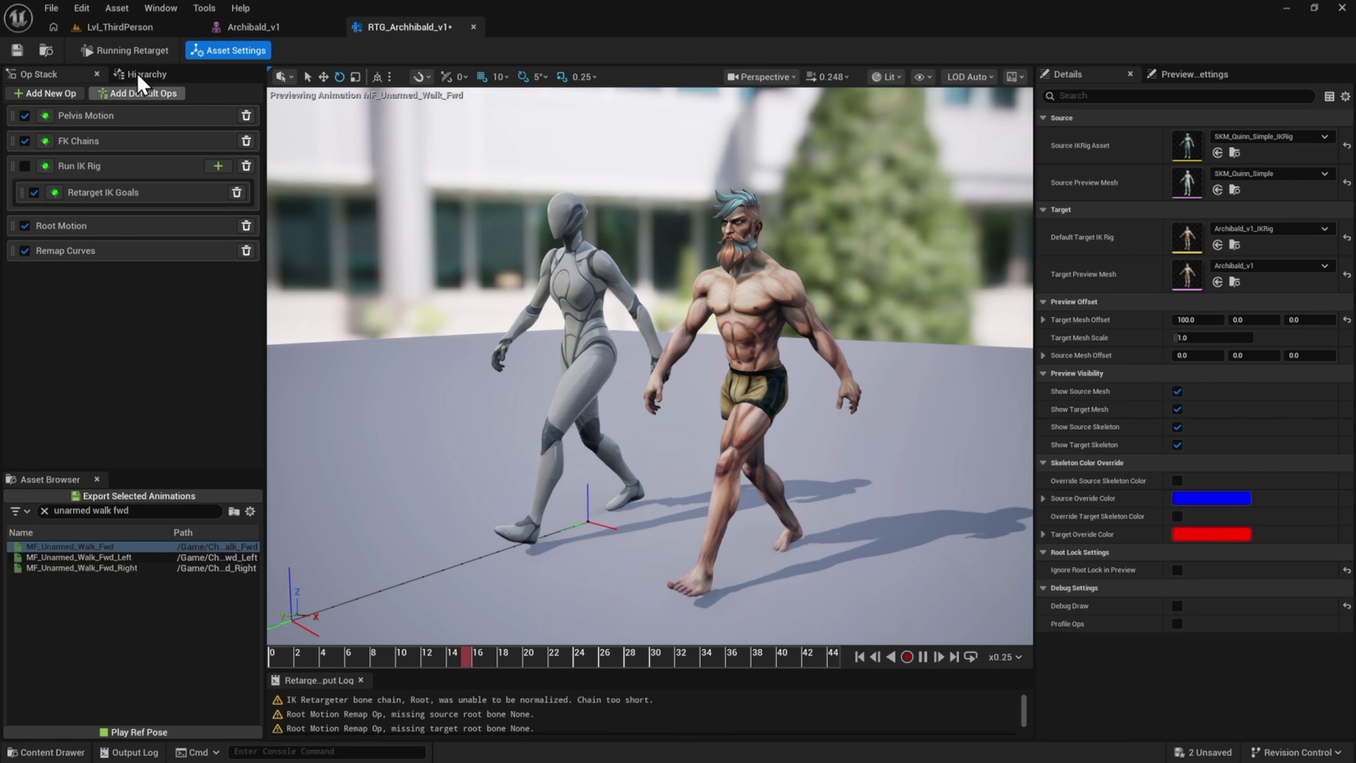
# Switch to editing the target's retarget pose and rotate the left foot bone about 10 degrees flatter
pyautogui.click(132, 54)
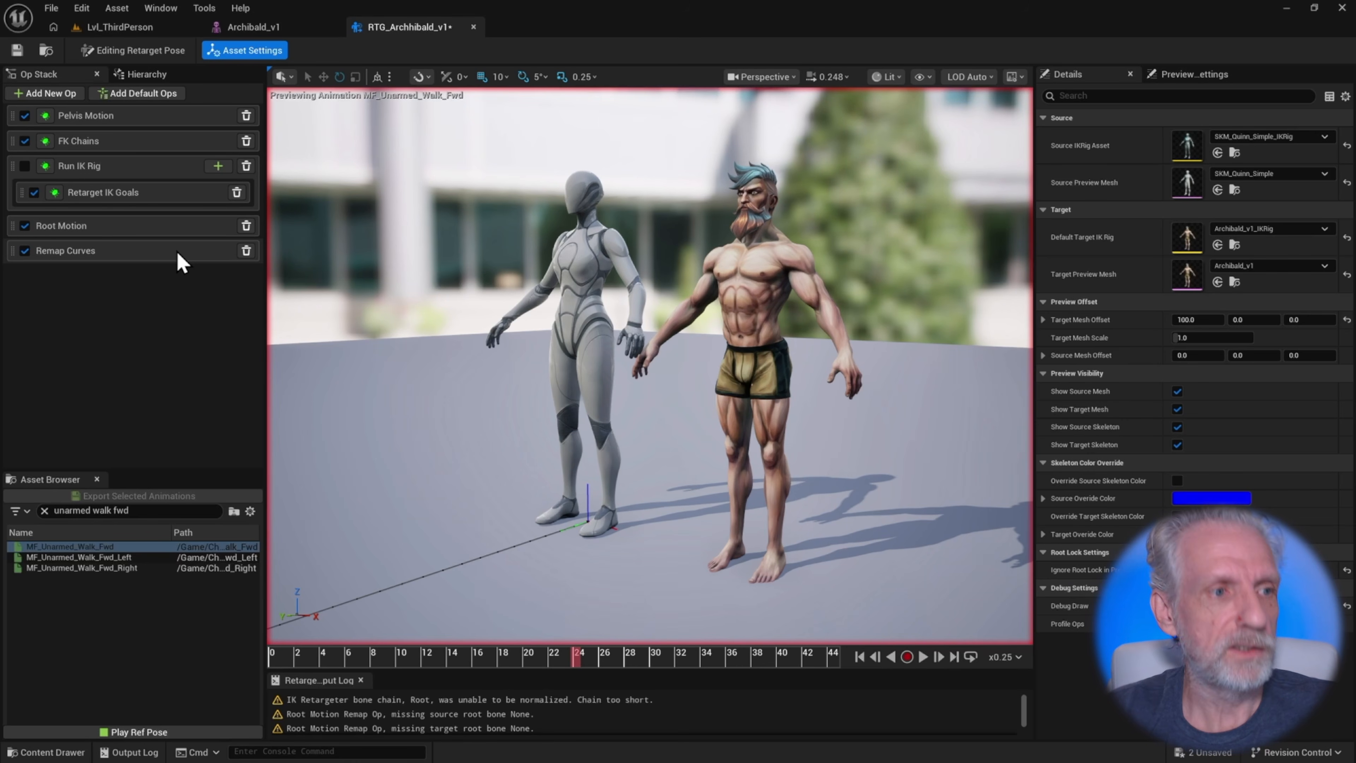
pyautogui.click(146, 73)
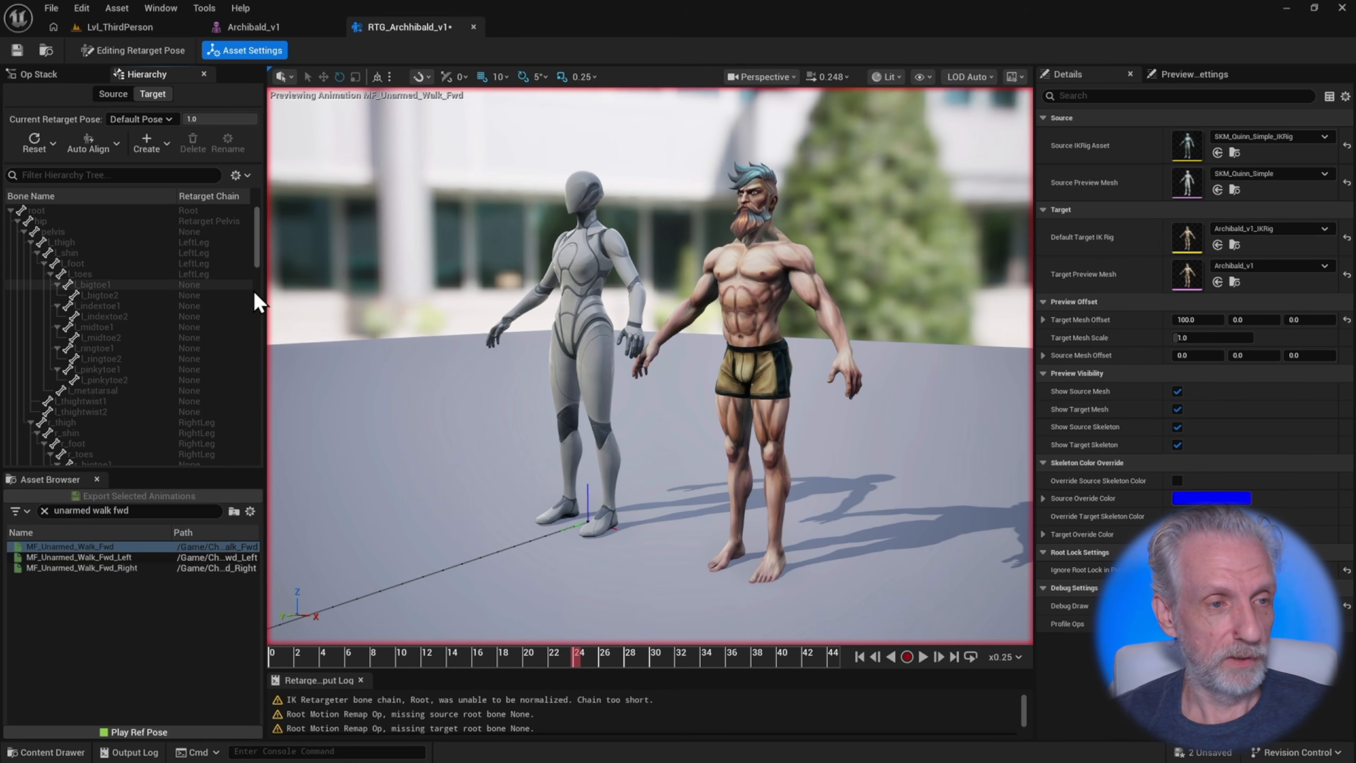
pyautogui.press('w')
pyautogui.moveTo(698, 446); pyautogui.dragTo(696, 454, button='right')
pyautogui.press('q')
pyautogui.press('w')
pyautogui.scroll(-2, 701, 454)
pyautogui.press('w')
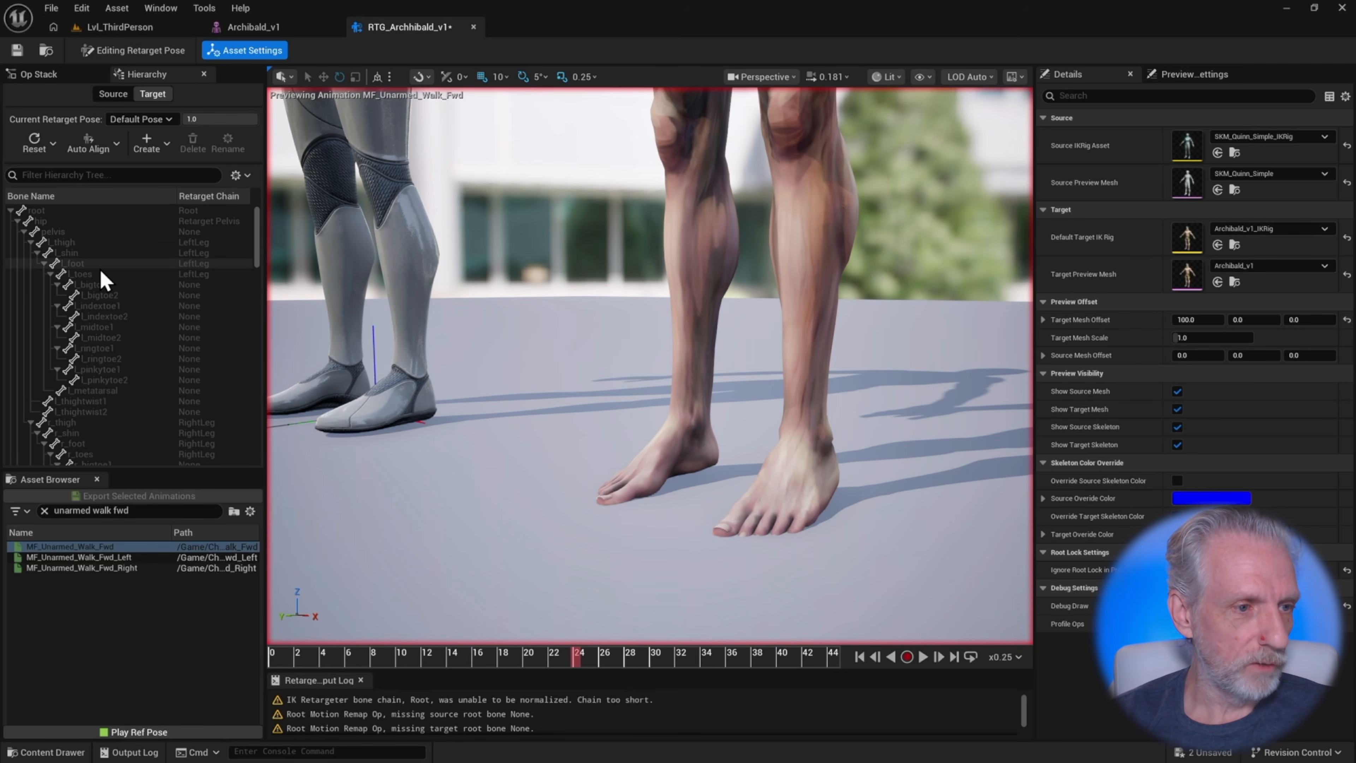
pyautogui.click(89, 264)
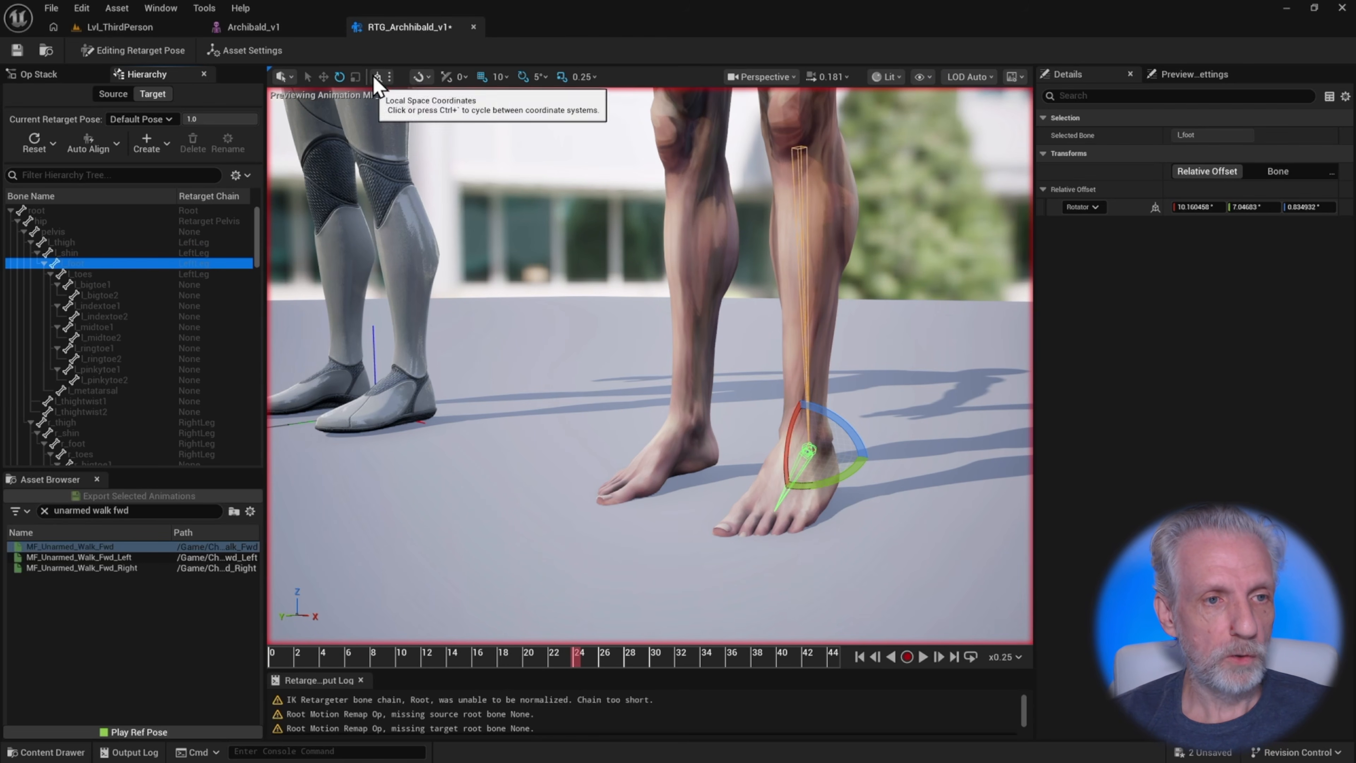
pyautogui.click(418, 78)
pyautogui.click(418, 77)
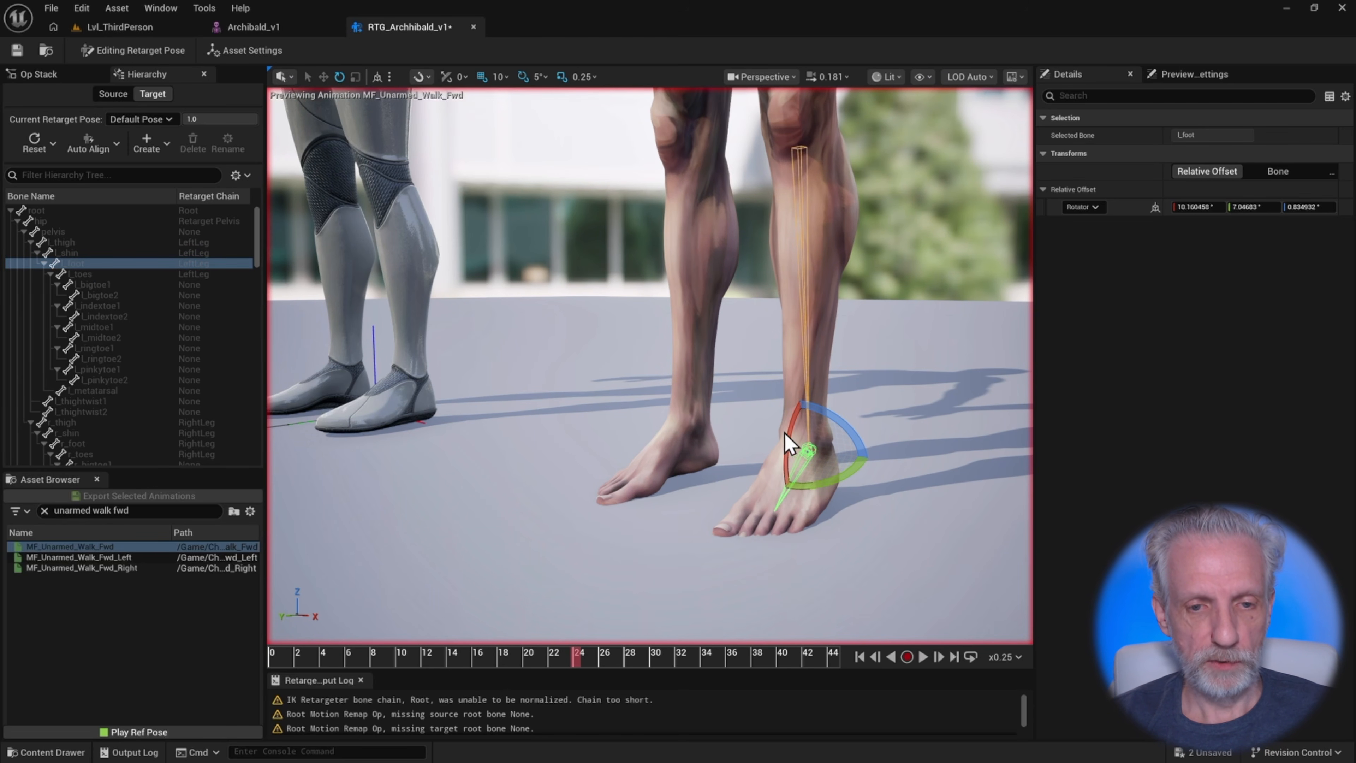
pyautogui.moveTo(786, 439); pyautogui.dragTo(777, 487)
# Select the target's right foot bone and rotate it about 10 degrees flatter as well
pyautogui.moveTo(698, 587)
pyautogui.mouseDown(button='right')
pyautogui.moveTo(648, 583)
pyautogui.moveTo(720, 581)
pyautogui.mouseUp(button='right')
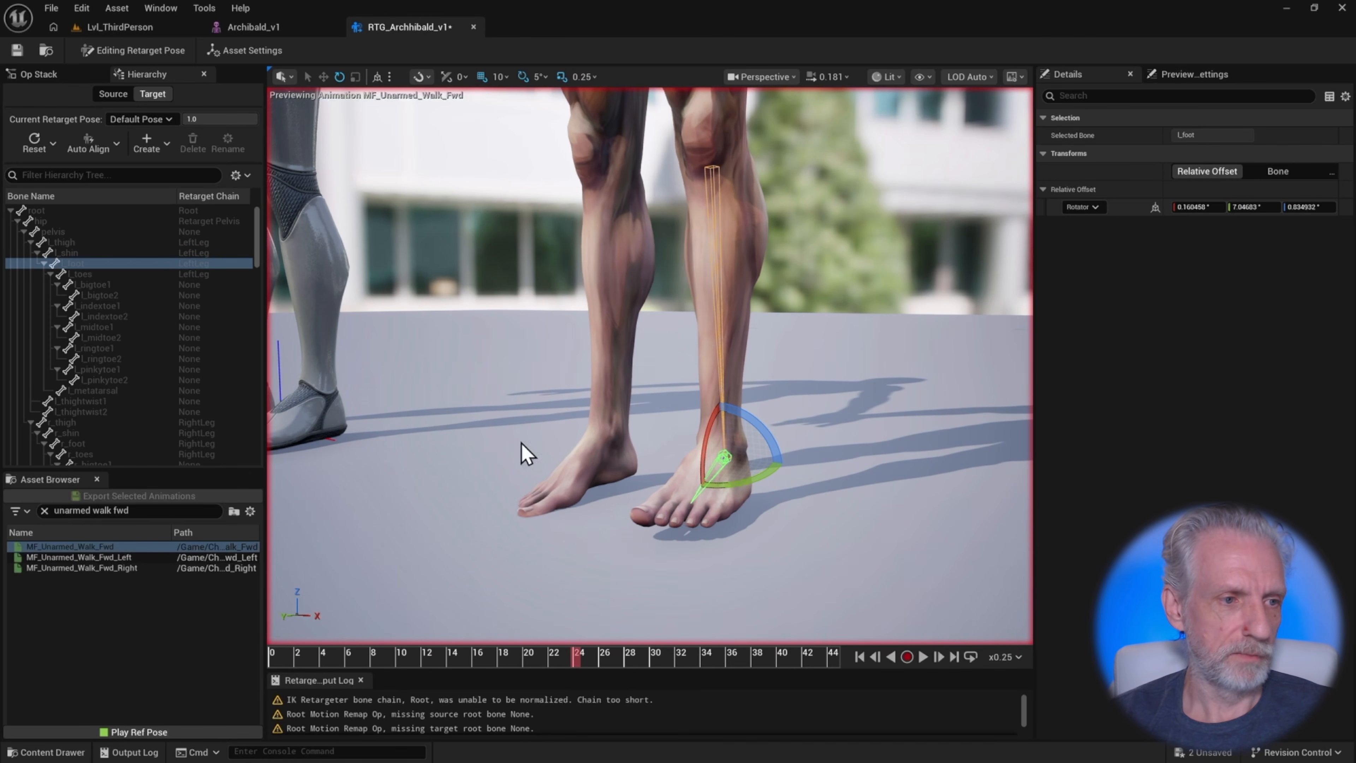
pyautogui.click(45, 263)
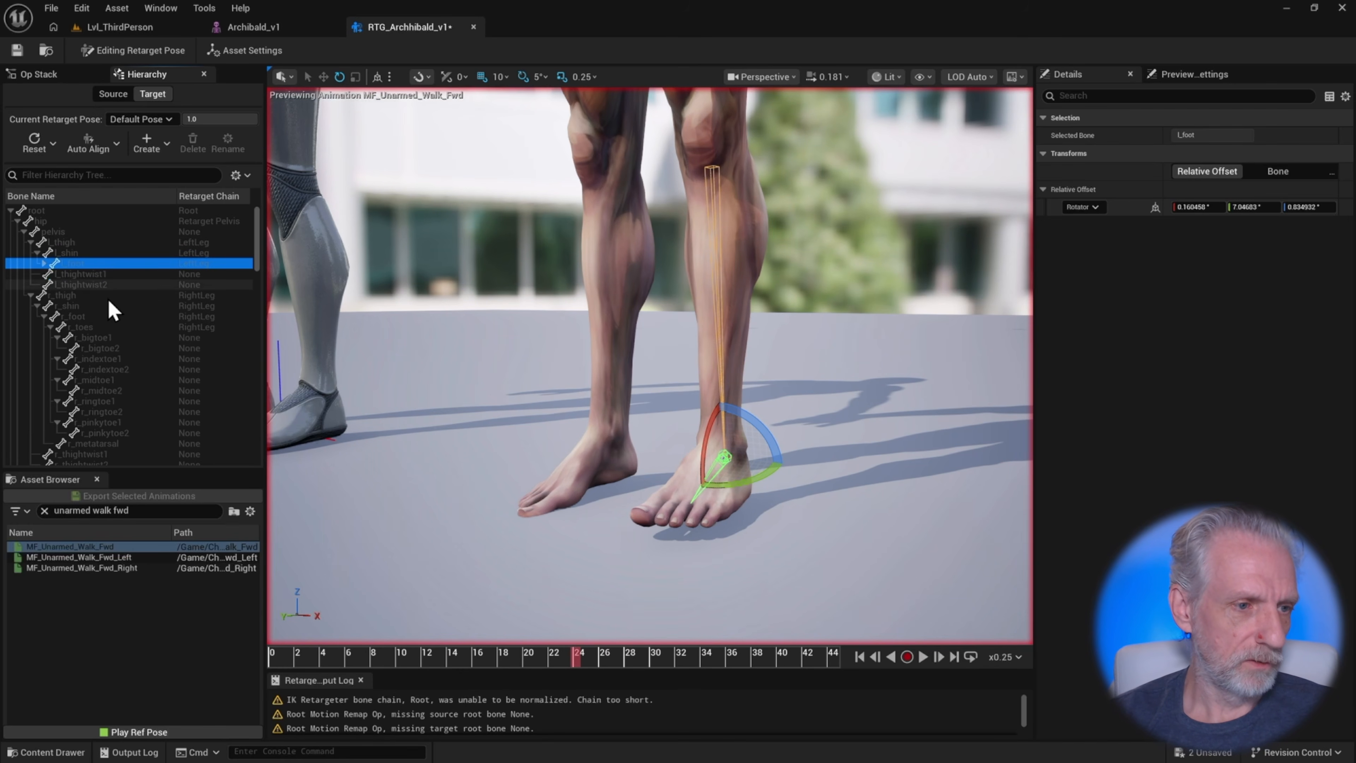
pyautogui.click(86, 317)
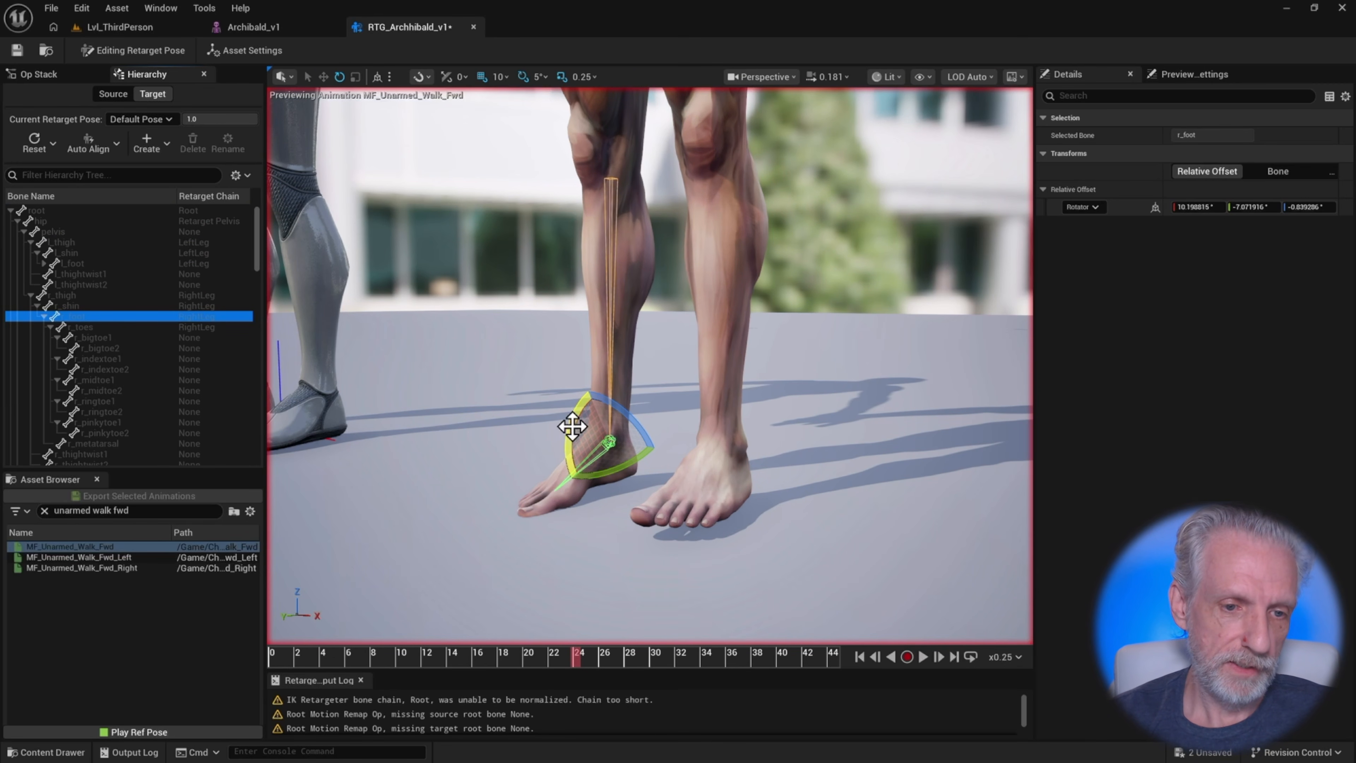
pyautogui.keyDown('alt'); pyautogui.moveTo(535, 398); pyautogui.dragTo(561, 406); pyautogui.keyUp('alt')
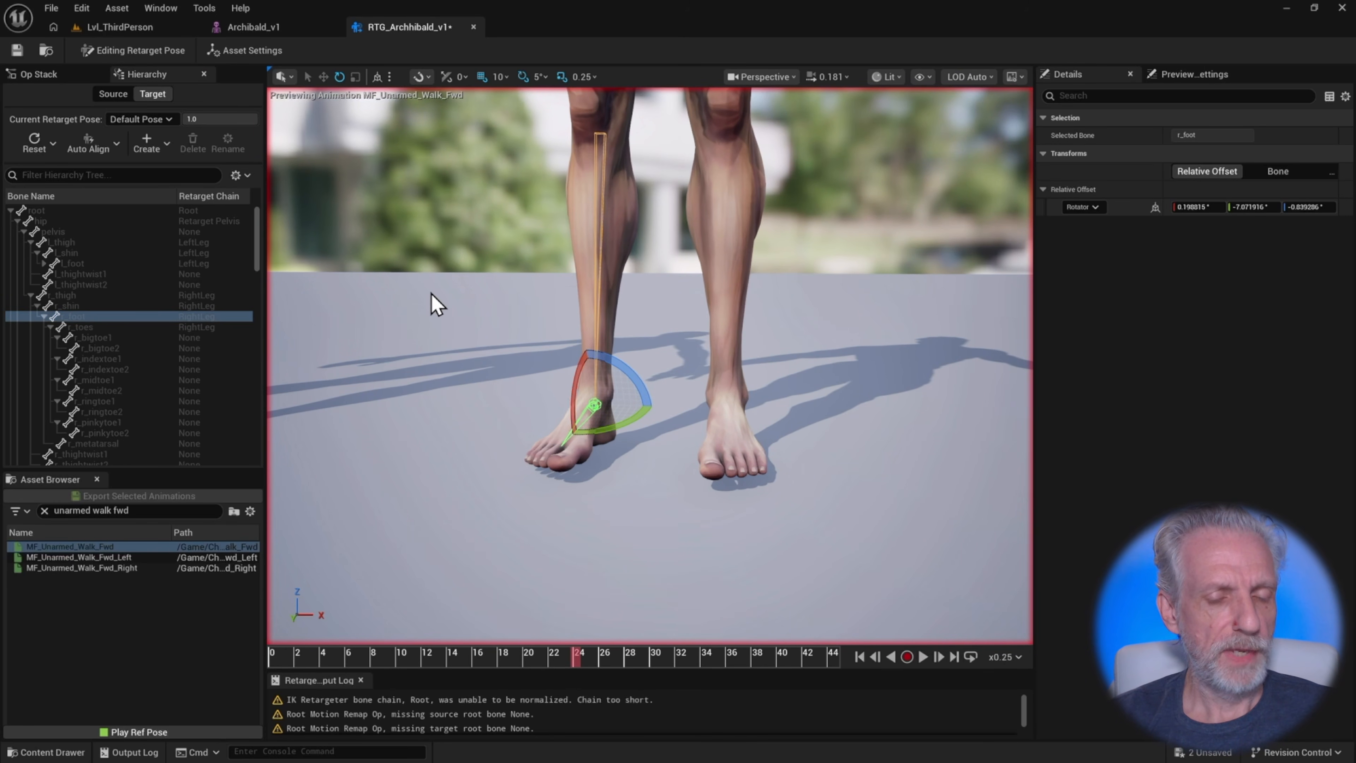
# Orbit around the target character to inspect the adjusted leg and foot pose
pyautogui.keyDown('alt'); pyautogui.moveTo(431, 293); pyautogui.dragTo(395, 304, button='right'); pyautogui.keyUp('alt')
pyautogui.keyDown('alt'); pyautogui.moveTo(431, 293); pyautogui.dragTo(430, 475, button='middle'); pyautogui.keyUp('alt')
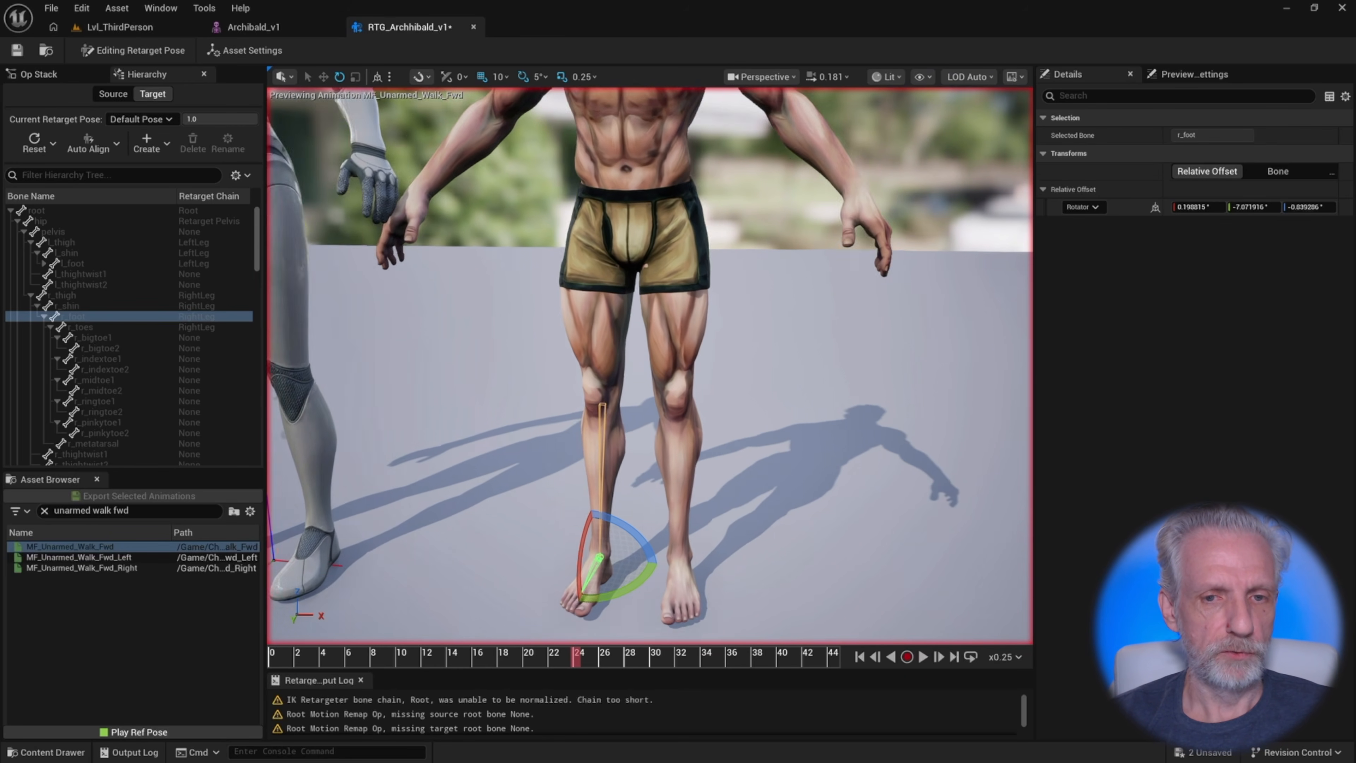
pyautogui.keyDown('alt'); pyautogui.moveTo(650, 366); pyautogui.dragTo(529, 331); pyautogui.keyUp('alt')
pyautogui.keyDown('alt'); pyautogui.moveTo(528, 331); pyautogui.dragTo(536, 357, button='middle'); pyautogui.keyUp('alt')
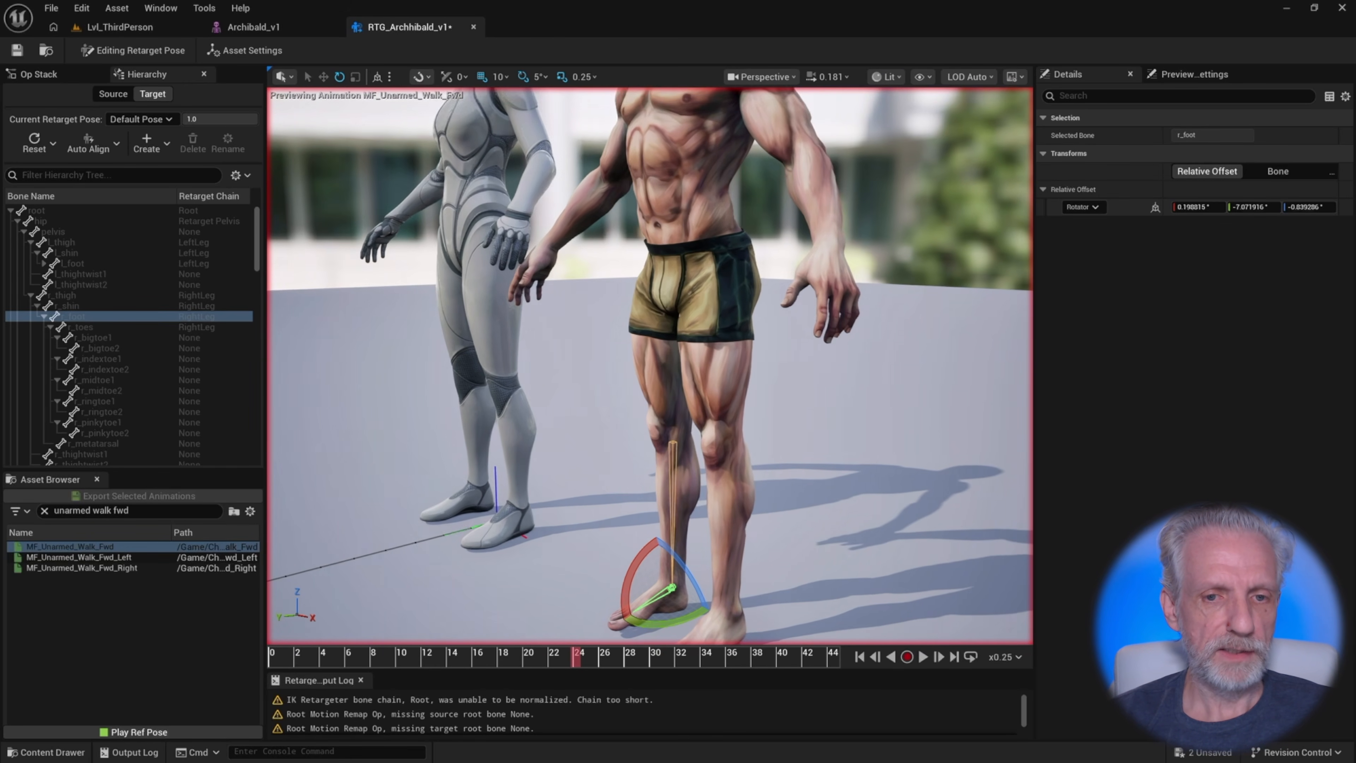
pyautogui.keyDown('alt'); pyautogui.moveTo(650, 366); pyautogui.dragTo(622, 358); pyautogui.keyUp('alt')
pyautogui.keyDown('alt'); pyautogui.moveTo(621, 359); pyautogui.dragTo(649, 363, button='right'); pyautogui.keyUp('alt')
pyautogui.keyDown('alt'); pyautogui.moveTo(648, 363); pyautogui.dragTo(675, 393, button='middle'); pyautogui.keyUp('alt')
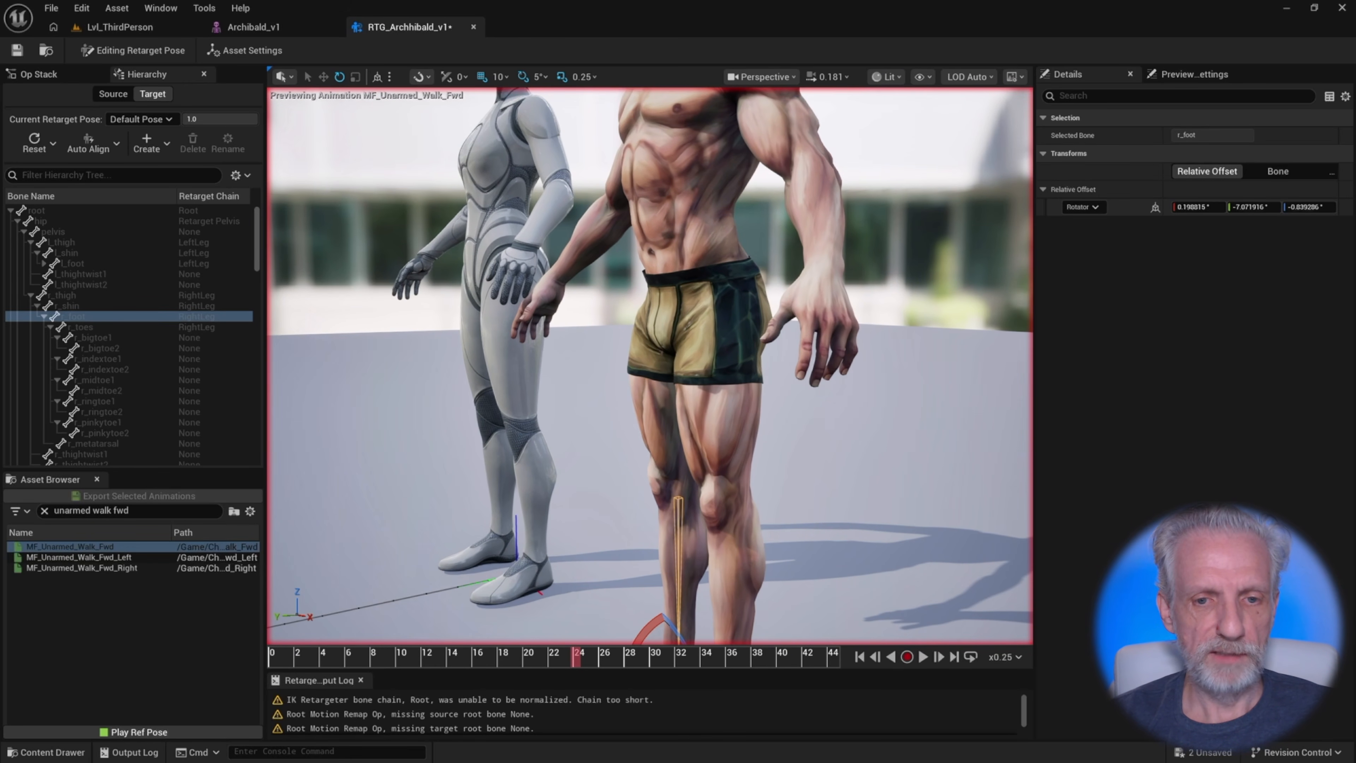
pyautogui.keyDown('alt'); pyautogui.moveTo(650, 365); pyautogui.dragTo(591, 371); pyautogui.keyUp('alt')
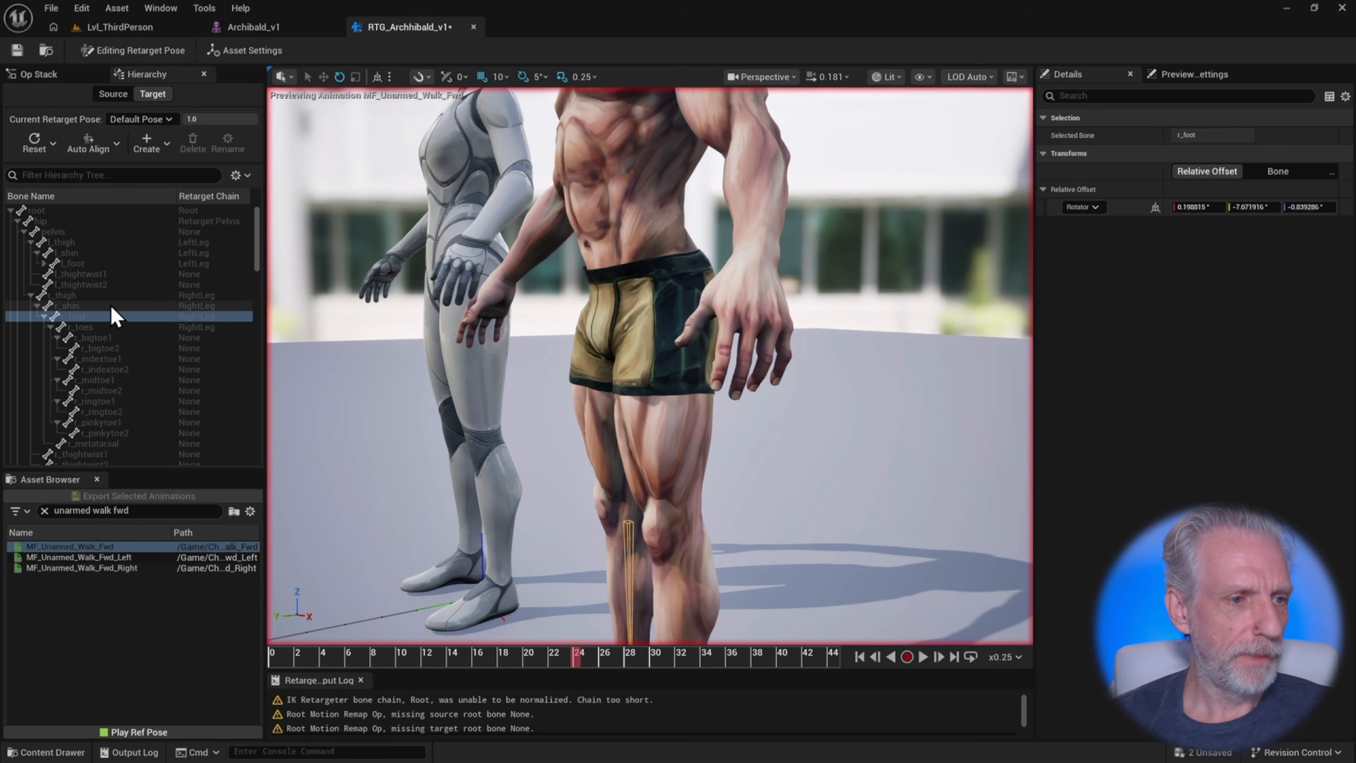
# Auto-align the target's left hand and its children using the Mesh alignment method
pyautogui.click(31, 295)
pyautogui.scroll(-2, 130, 289)
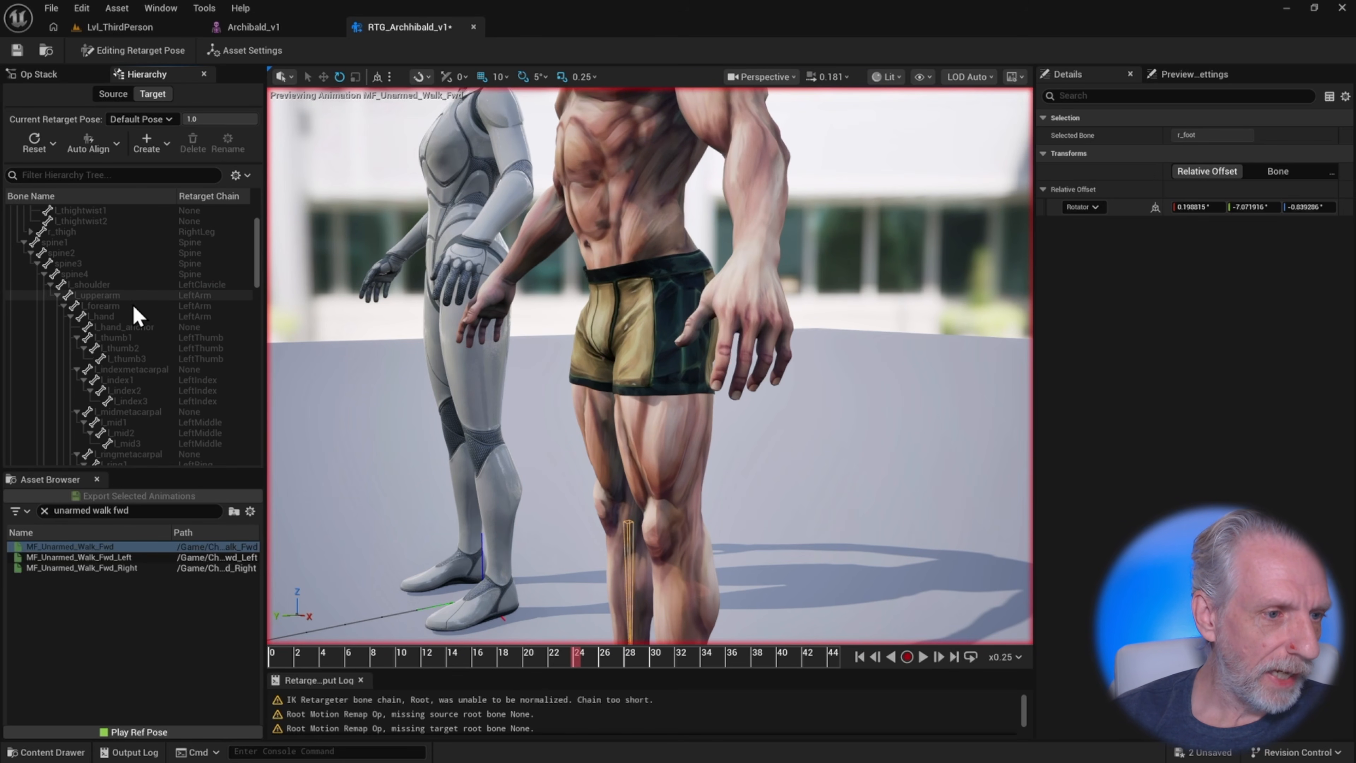
pyautogui.click(130, 316)
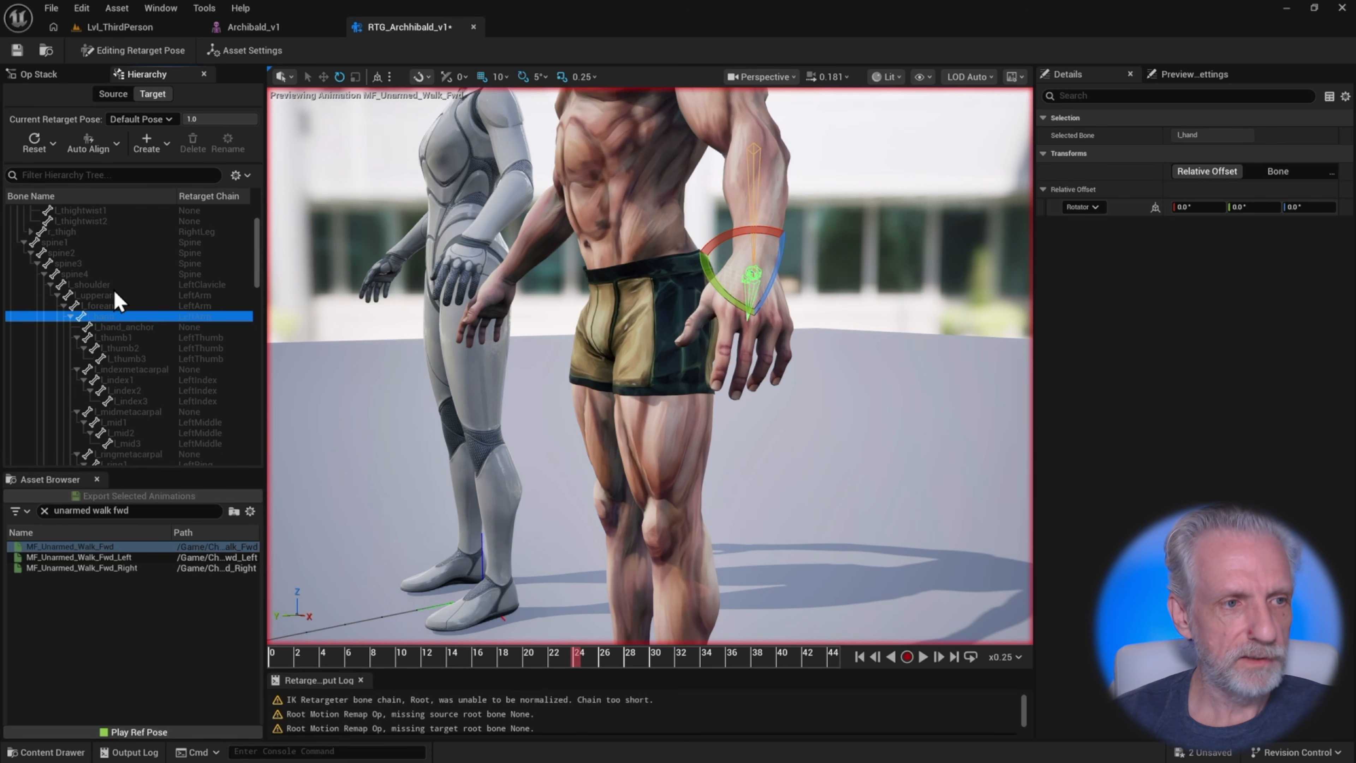
pyautogui.click(117, 145)
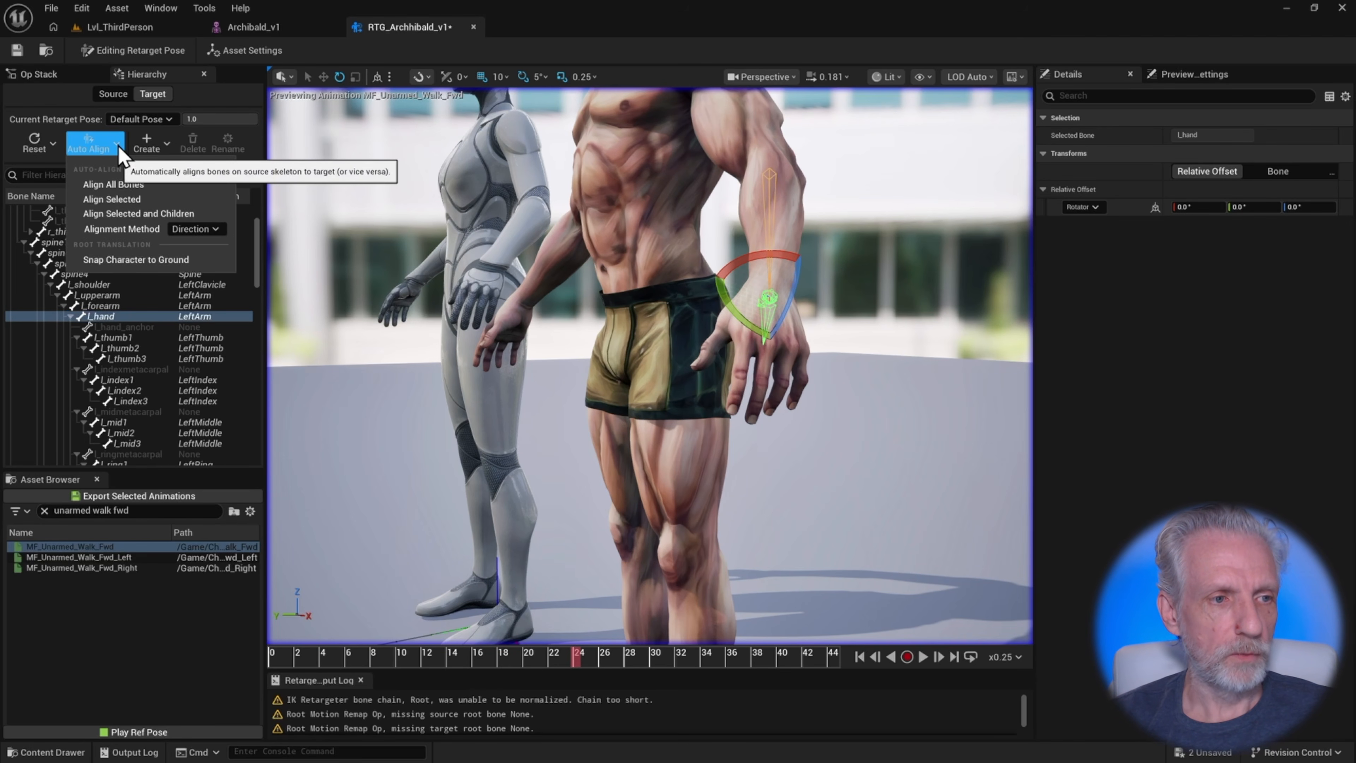
pyautogui.click(197, 230)
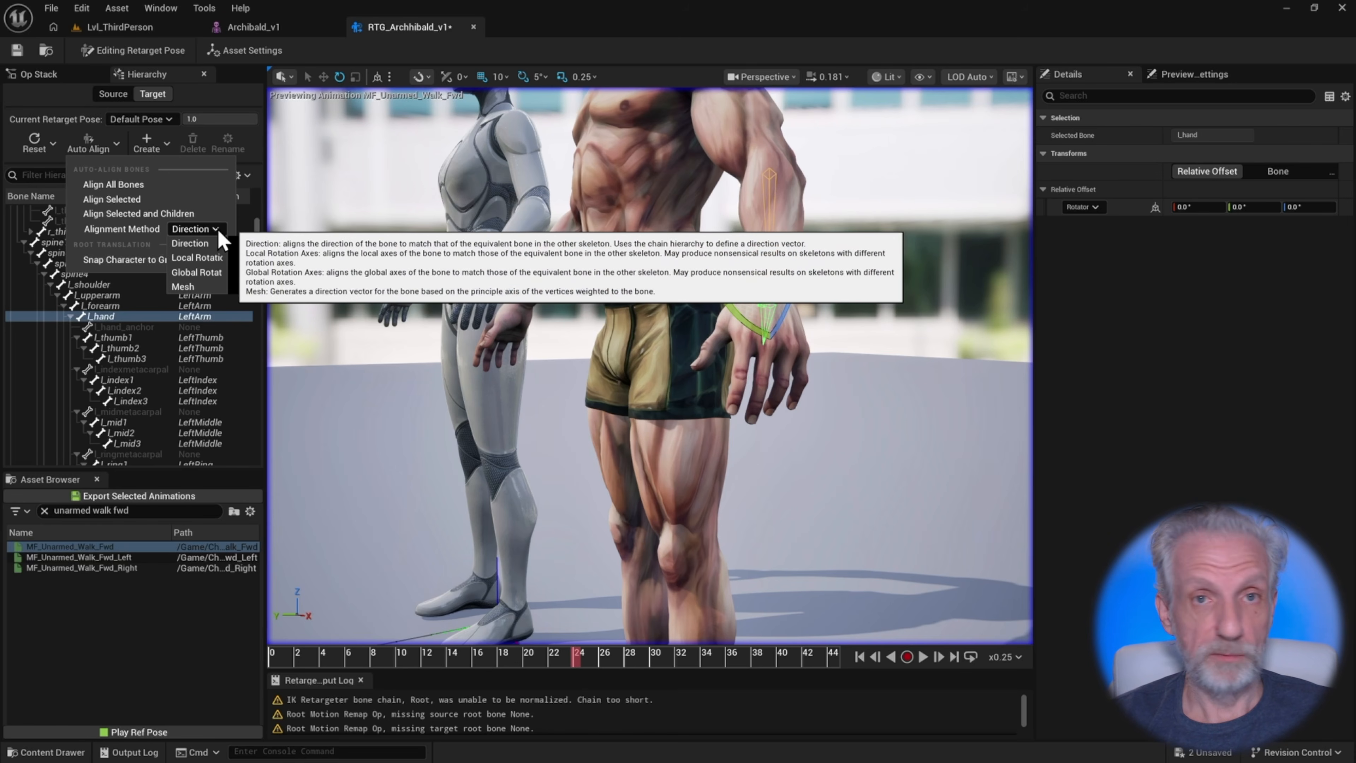
pyautogui.click(220, 289)
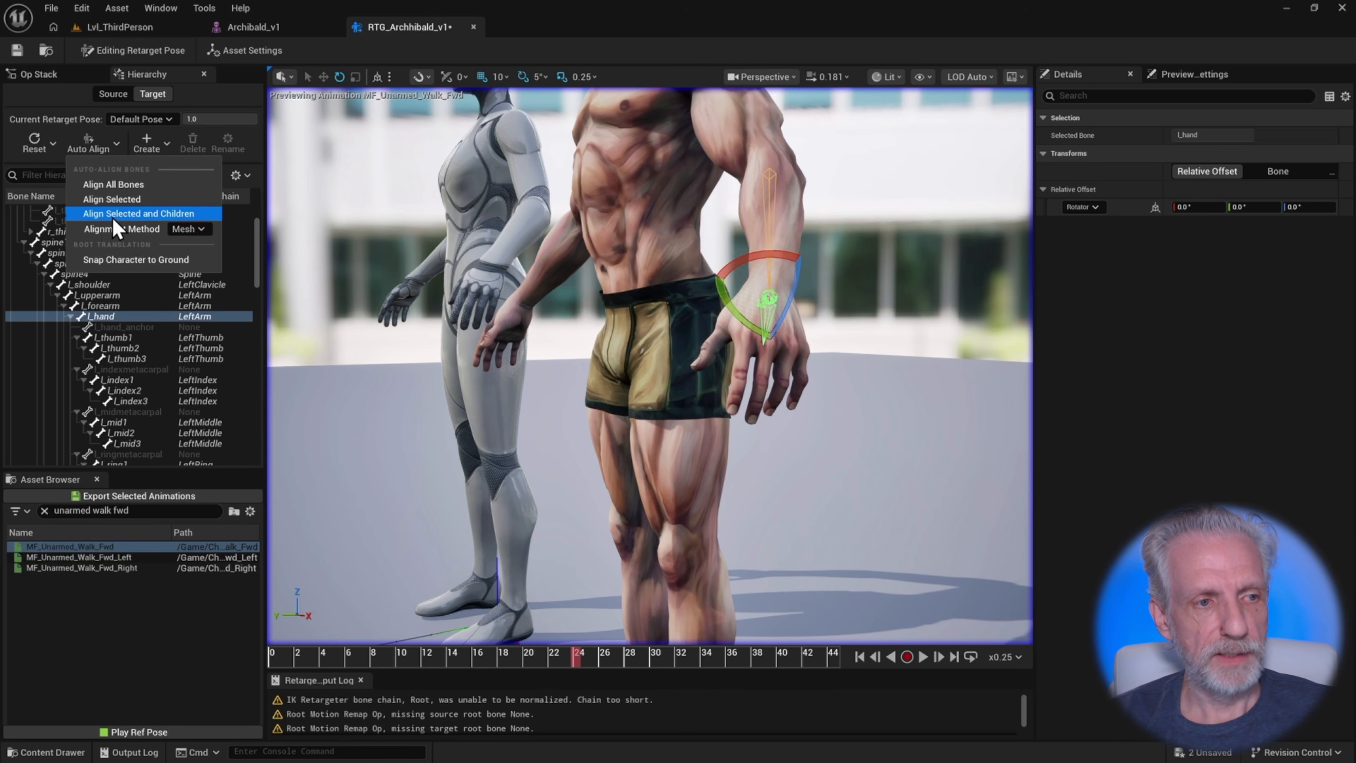
pyautogui.click(145, 217)
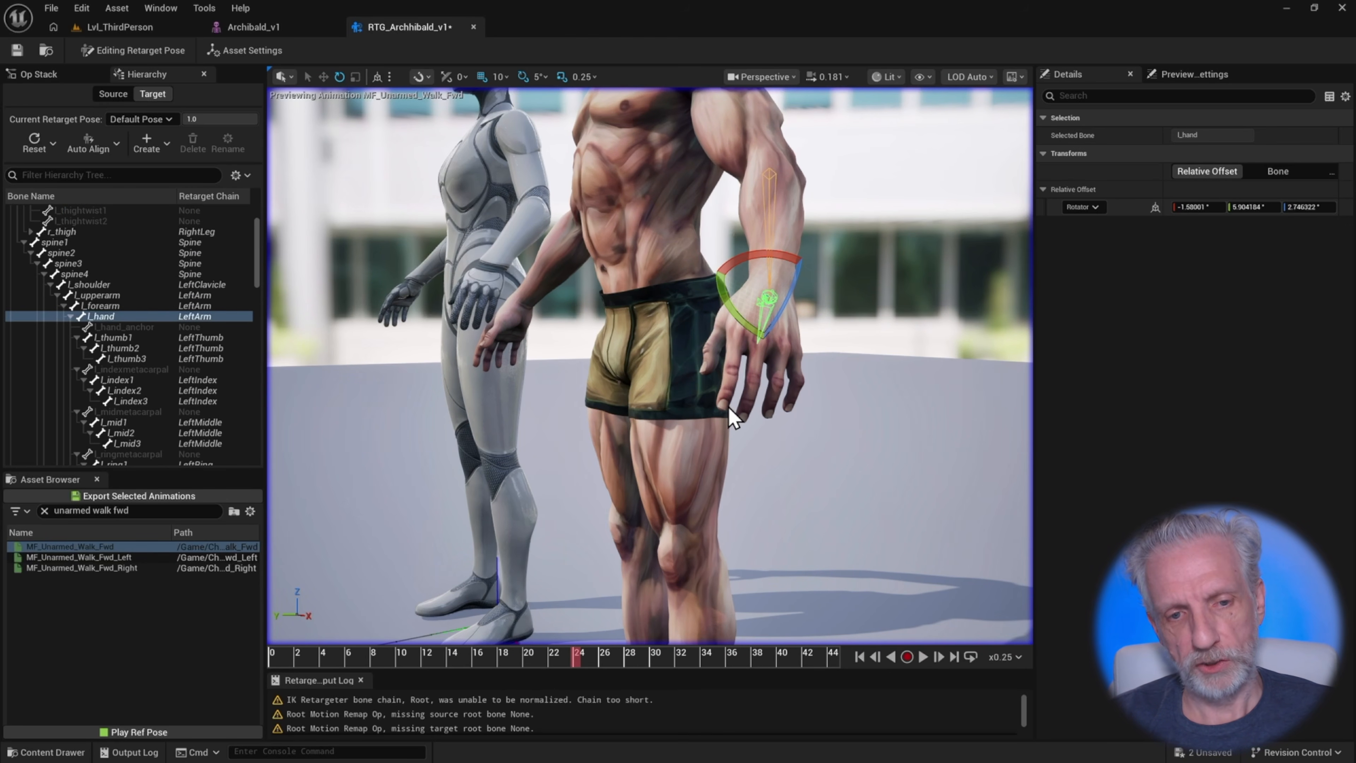
# Auto-align the target's right hand and its children using the same Mesh method
pyautogui.keyDown('alt'); pyautogui.moveTo(729, 407); pyautogui.dragTo(910, 419); pyautogui.keyUp('alt')
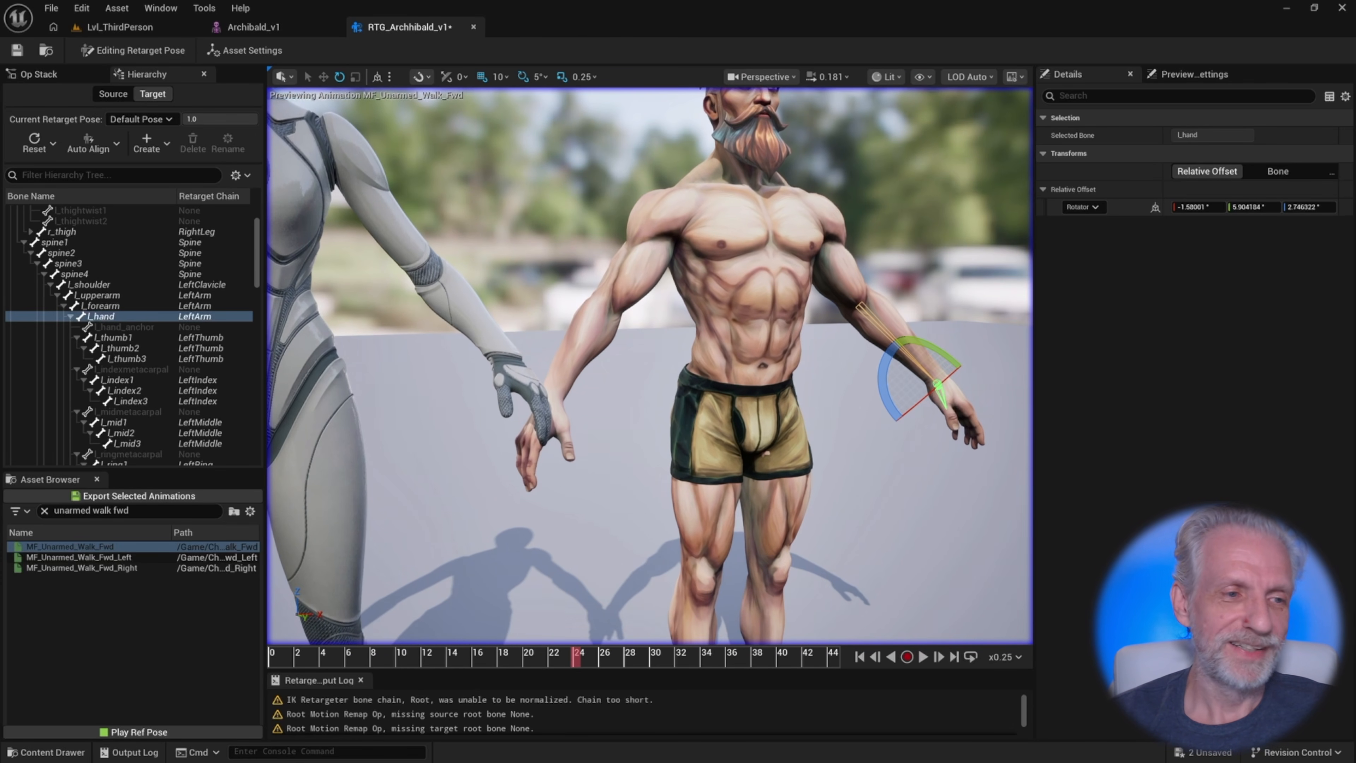
pyautogui.click(74, 316)
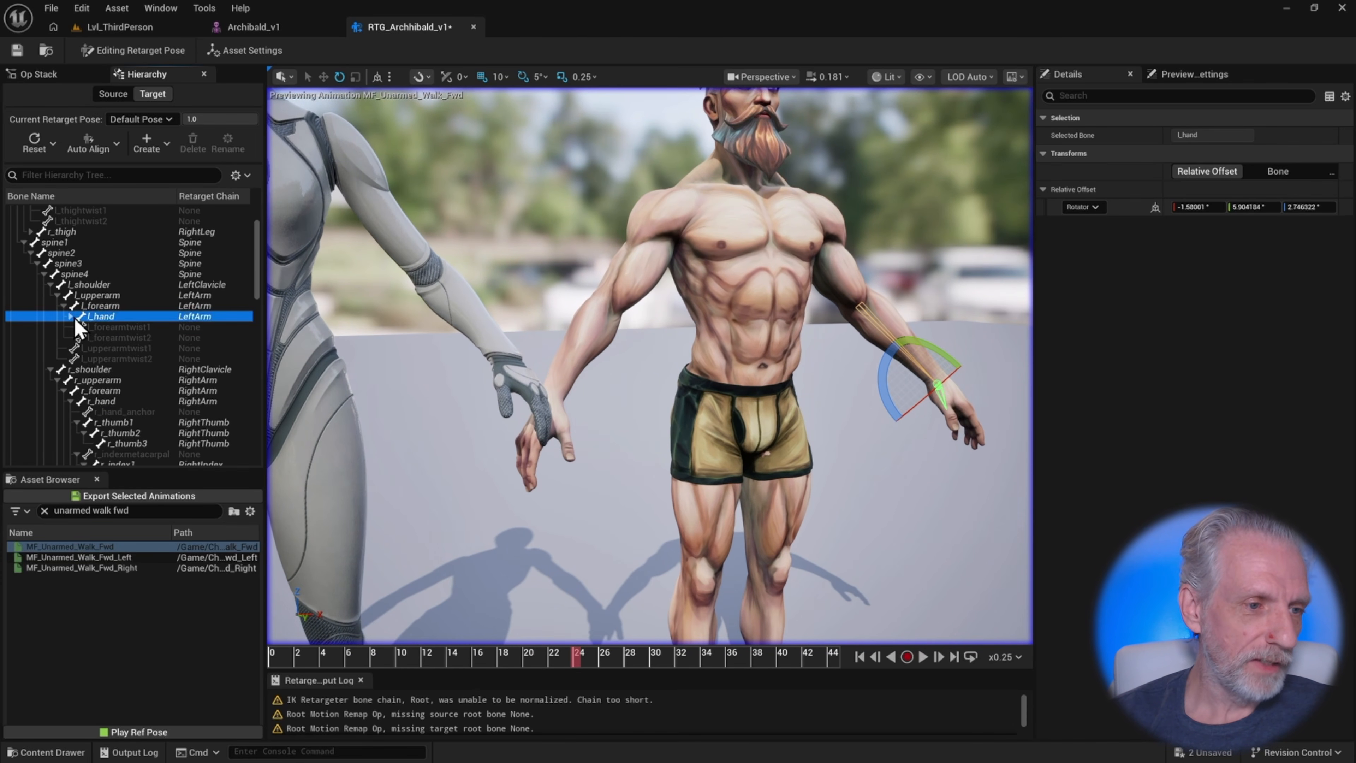
pyautogui.click(110, 401)
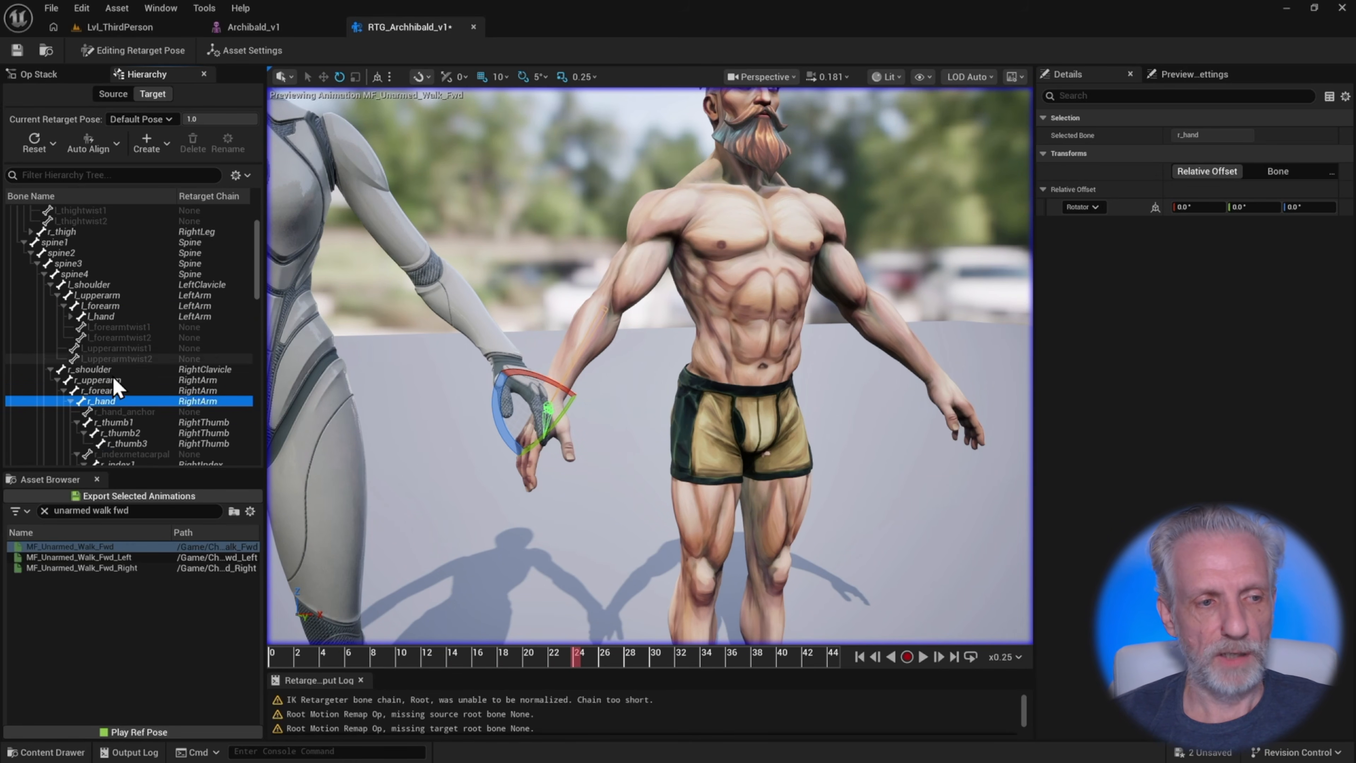
pyautogui.click(116, 144)
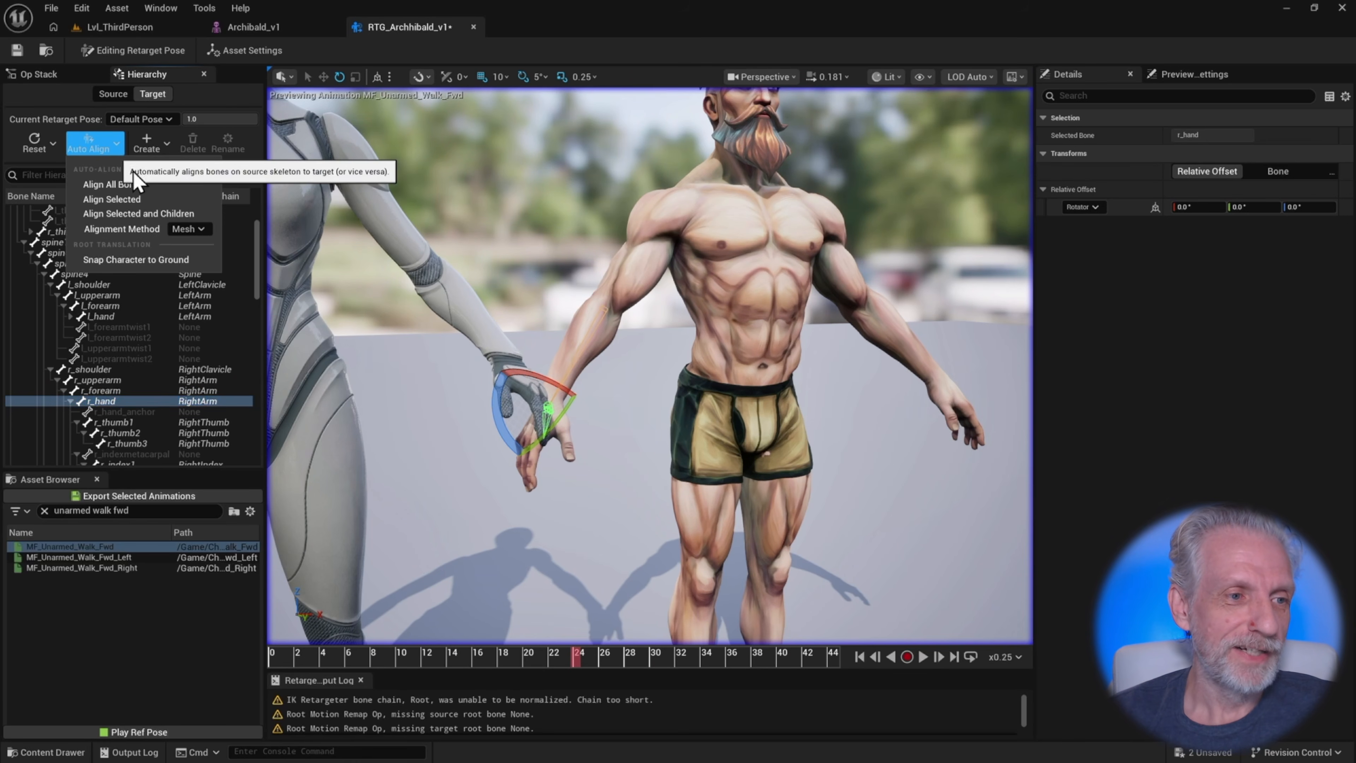
pyautogui.click(180, 214)
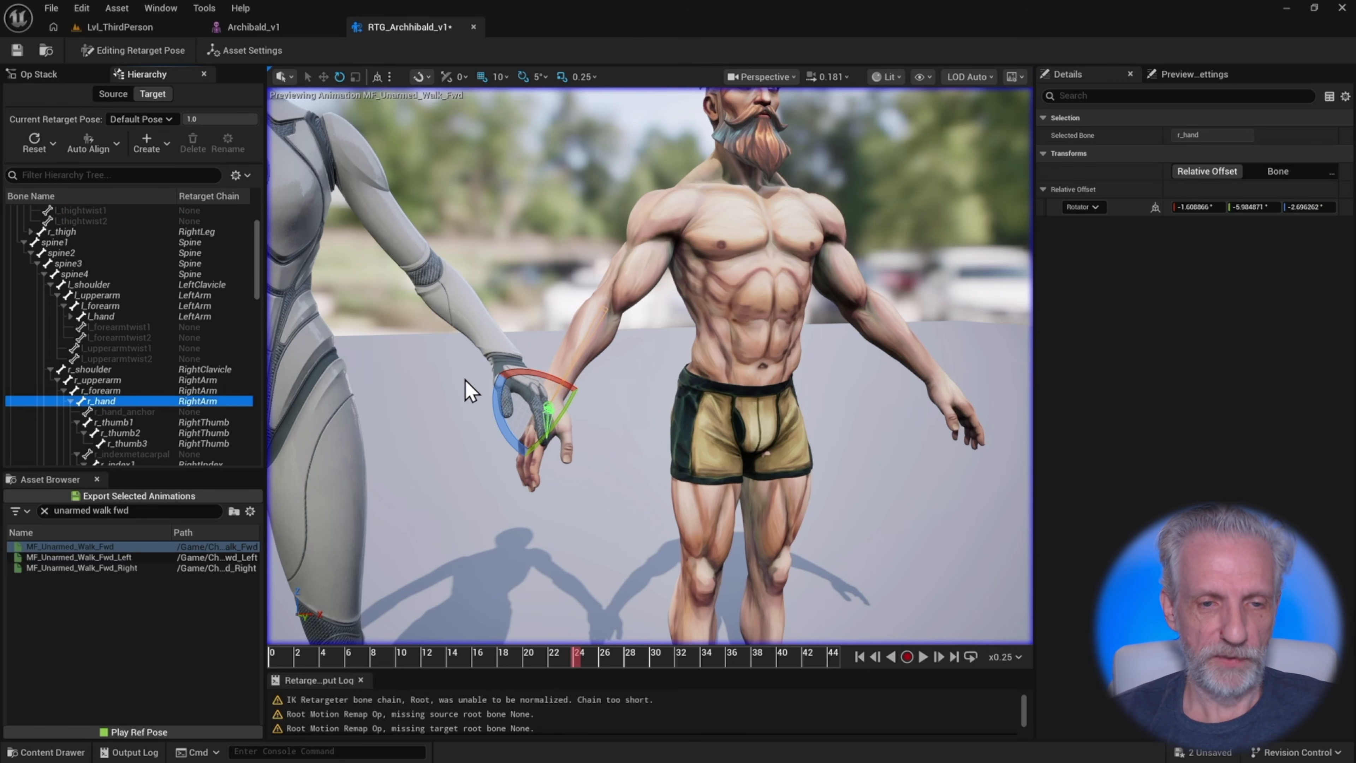
# Return to running the retarget to preview the walk with the adjusted pose
pyautogui.moveTo(469, 388)
pyautogui.mouseDown(button='right')
pyautogui.moveTo(405, 403)
pyautogui.moveTo(395, 387)
pyautogui.moveTo(468, 385)
pyautogui.mouseUp(button='right')
pyautogui.scroll(5, 475, 379)
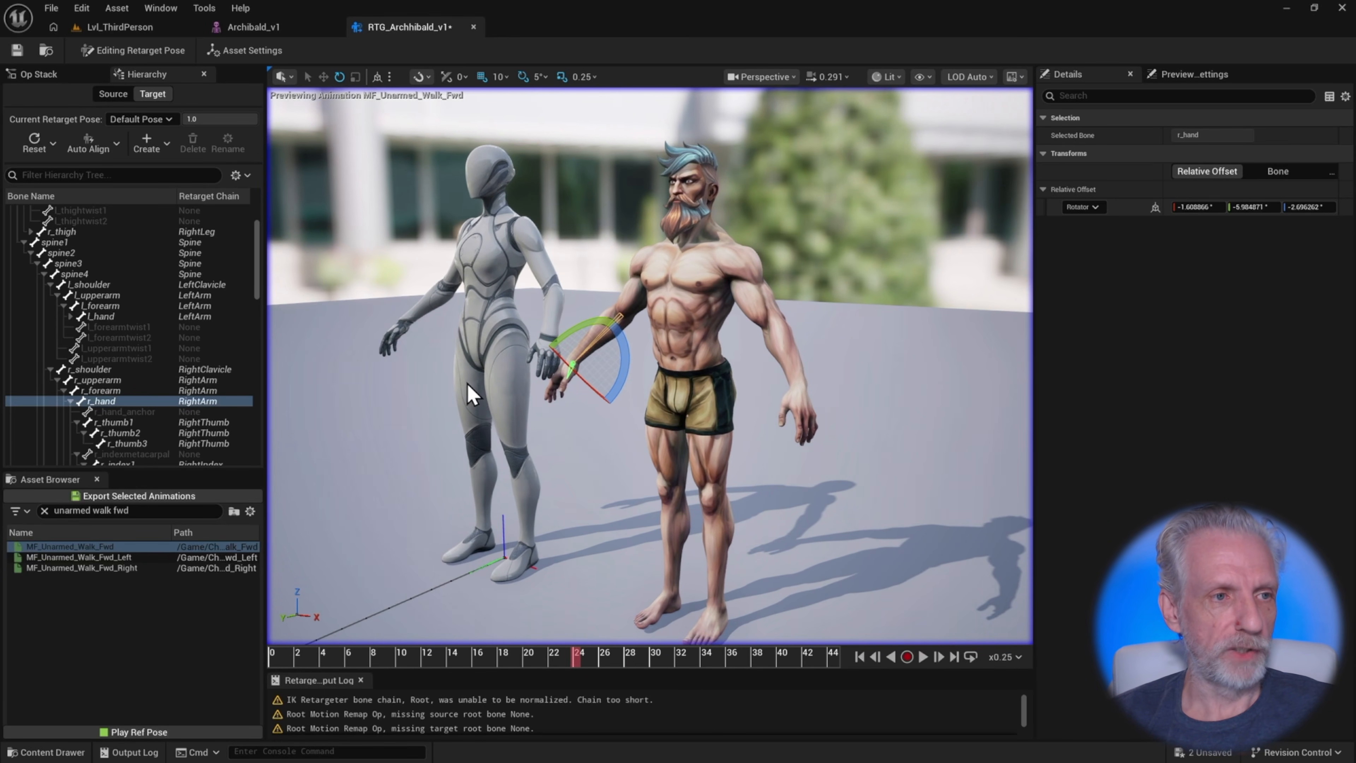
pyautogui.click(118, 54)
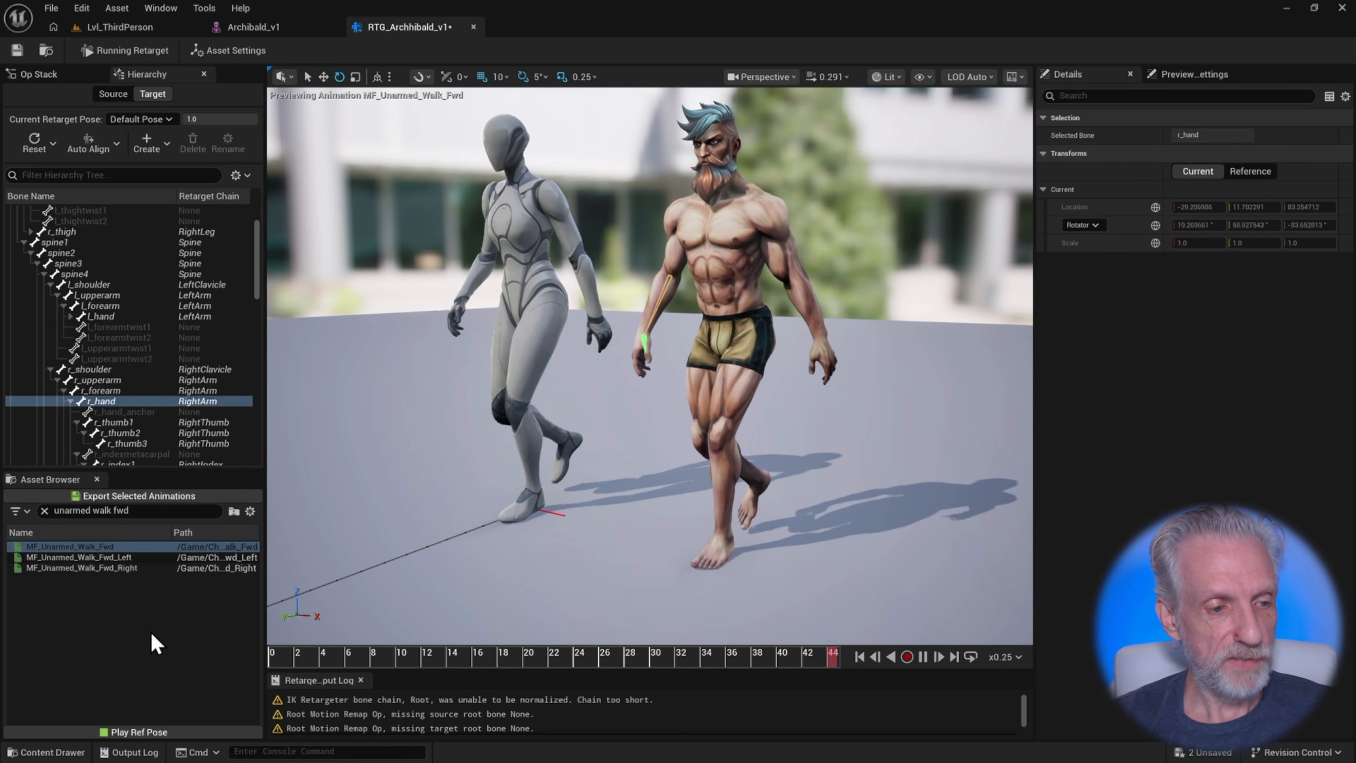
# Clear the asset search and select the animations from MF_Unarmed_Walk_Left to MM_Death_Back_01
pyautogui.click(44, 510)
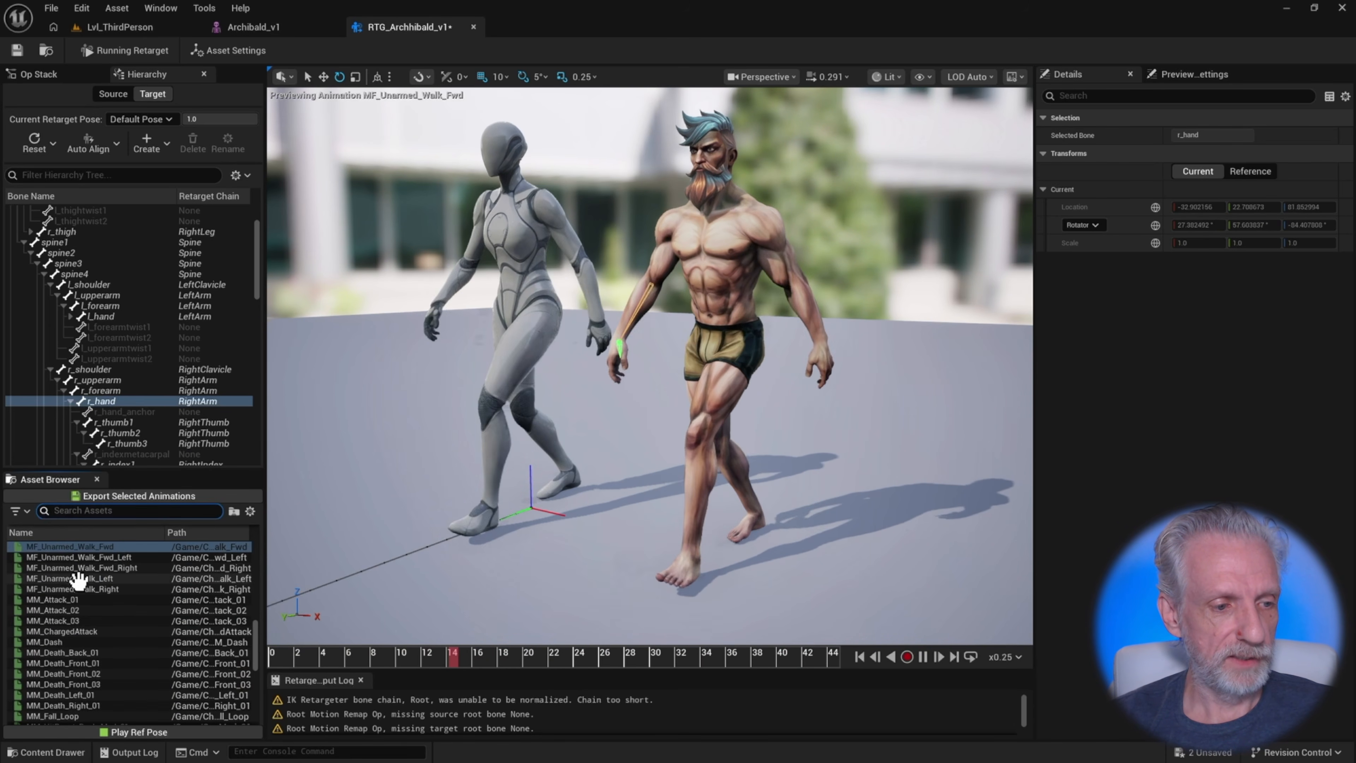
pyautogui.click(114, 578)
pyautogui.keyDown('shift'); pyautogui.click(107, 652); pyautogui.keyUp('shift')
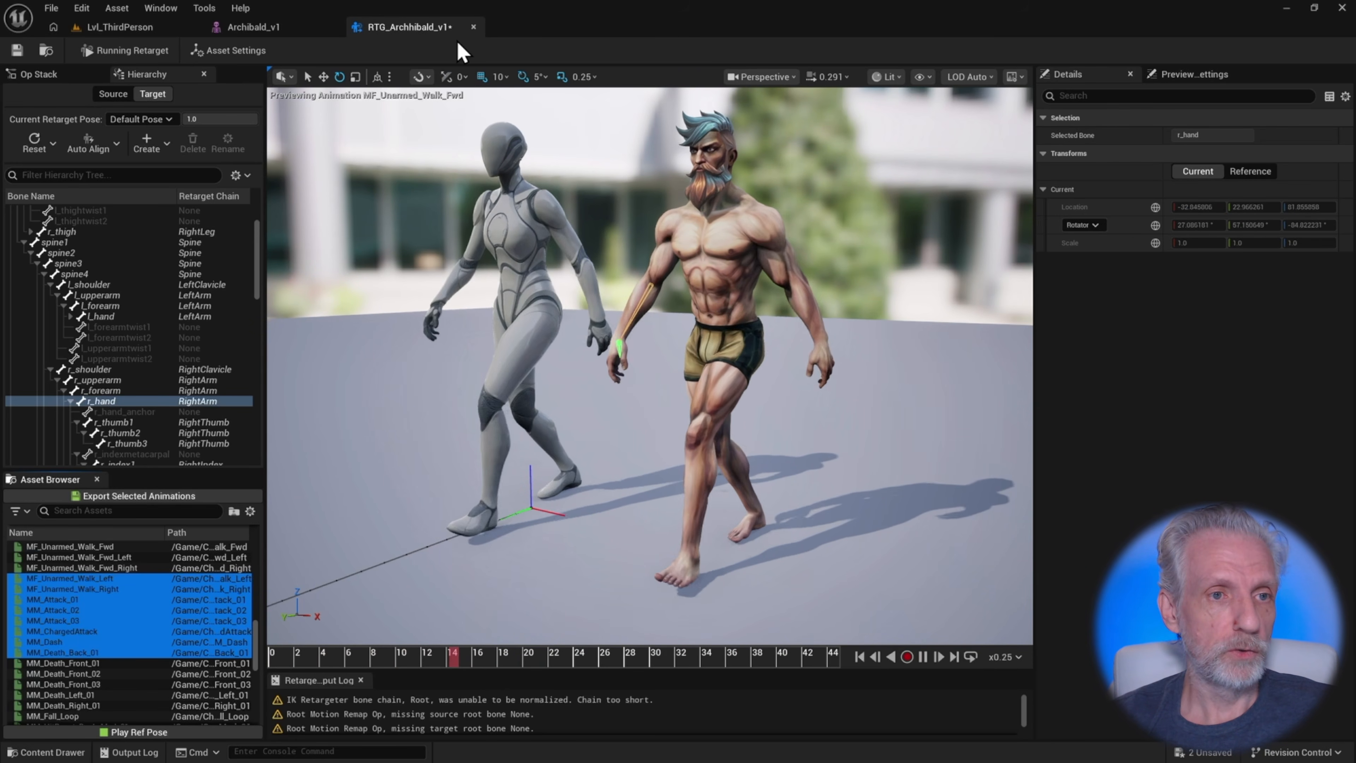
# Save the retargeter and switch back to the level editor
pyautogui.click(17, 50)
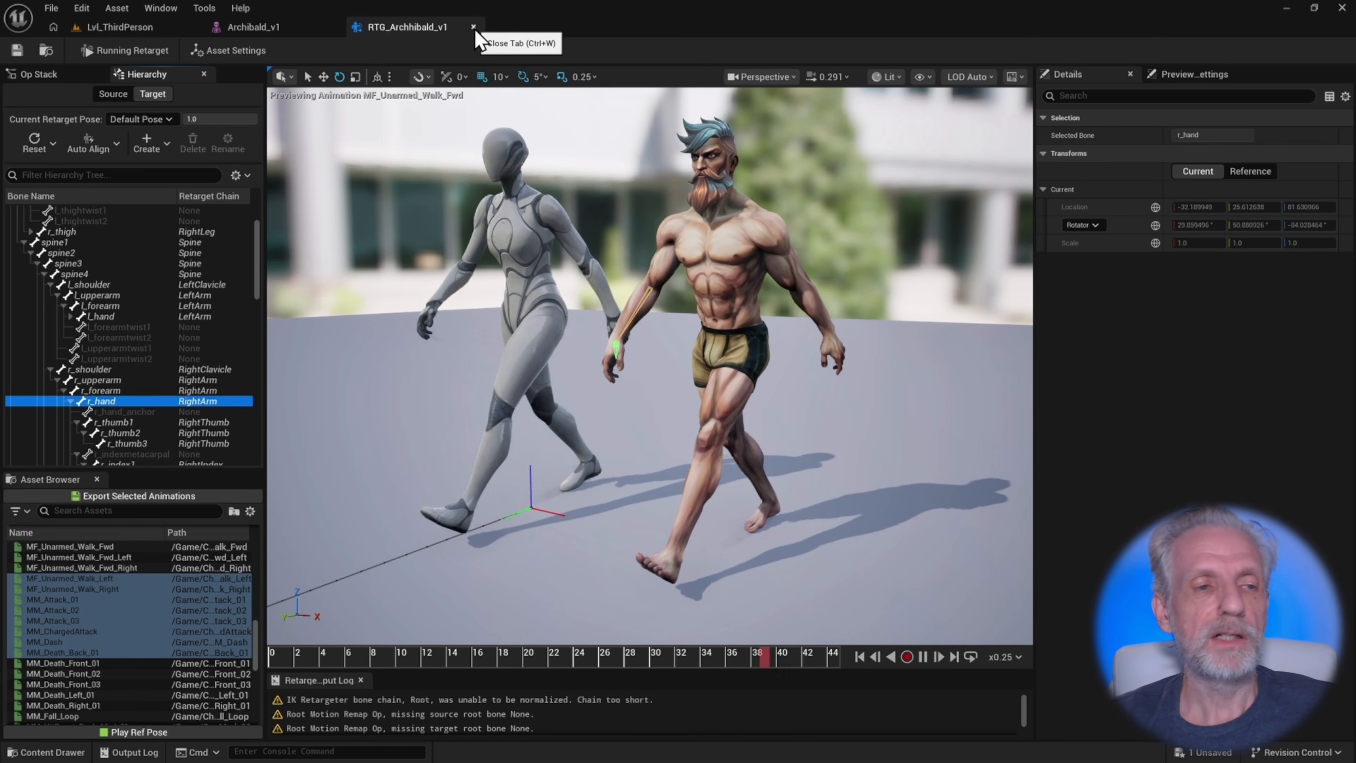
pyautogui.click(156, 29)
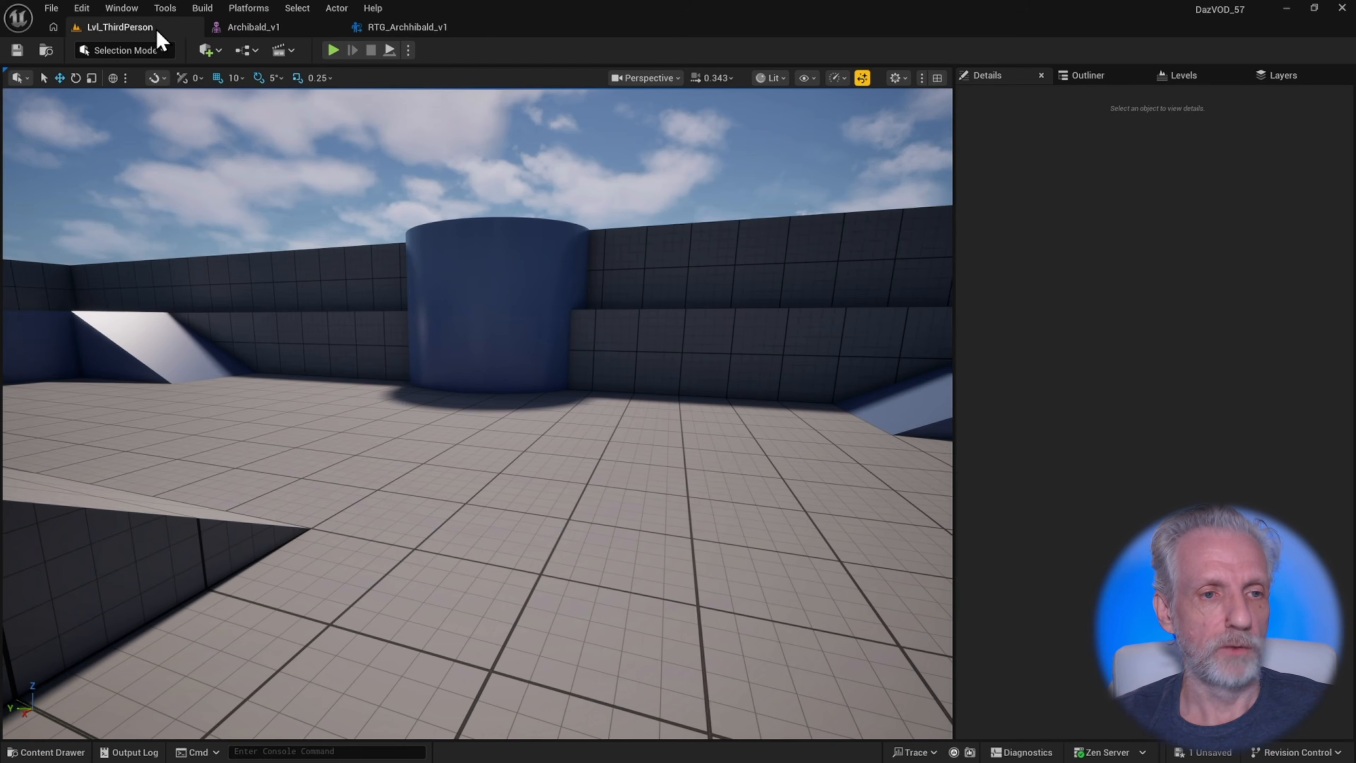
# Duplicate BP_ThirdPersonCharacter in the ThirdPerson Blueprints folder as BP_Archibald
pyautogui.rightClick(410, 296)
pyautogui.moveTo(410, 296); pyautogui.dragTo(415, 328, button='right')
pyautogui.press('s')
pyautogui.scroll(4, 426, 314)
pyautogui.hotkey('ctrl', 'space')
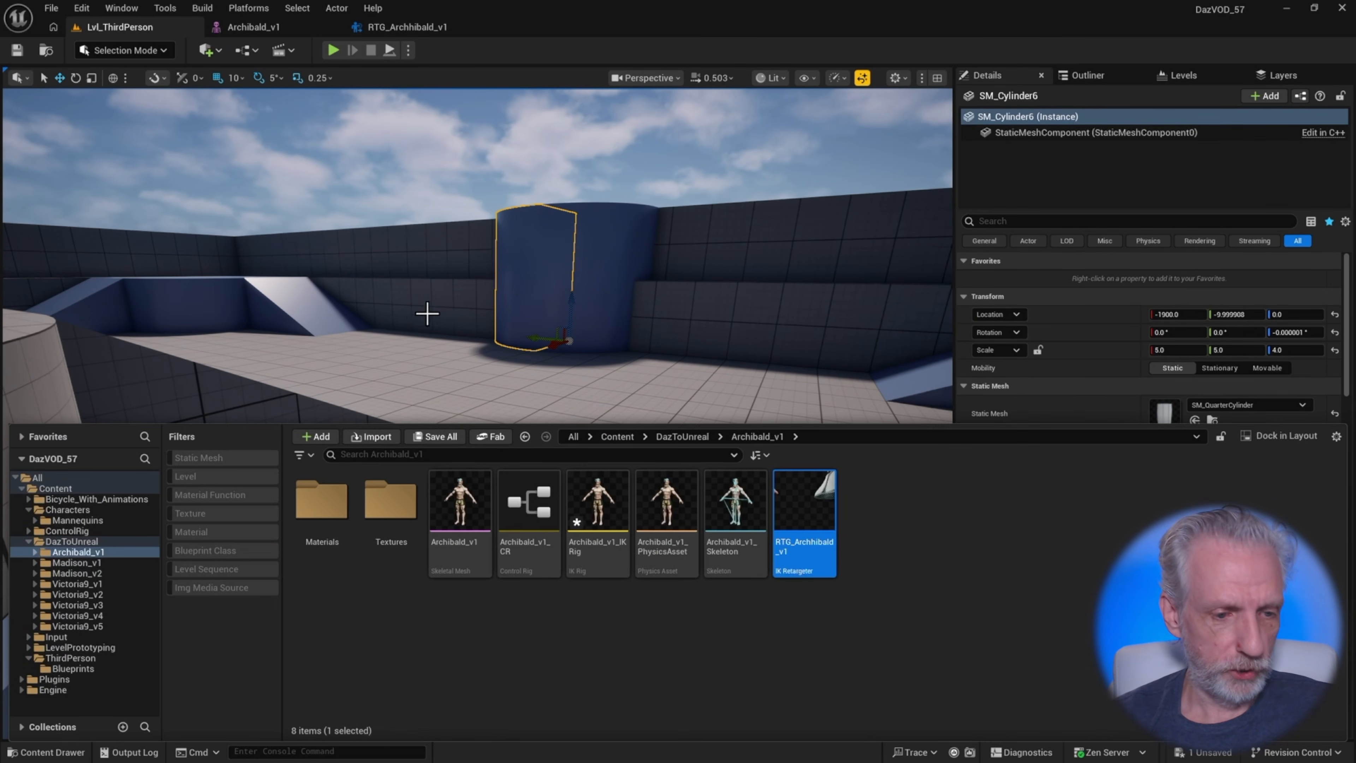
pyautogui.click(70, 658)
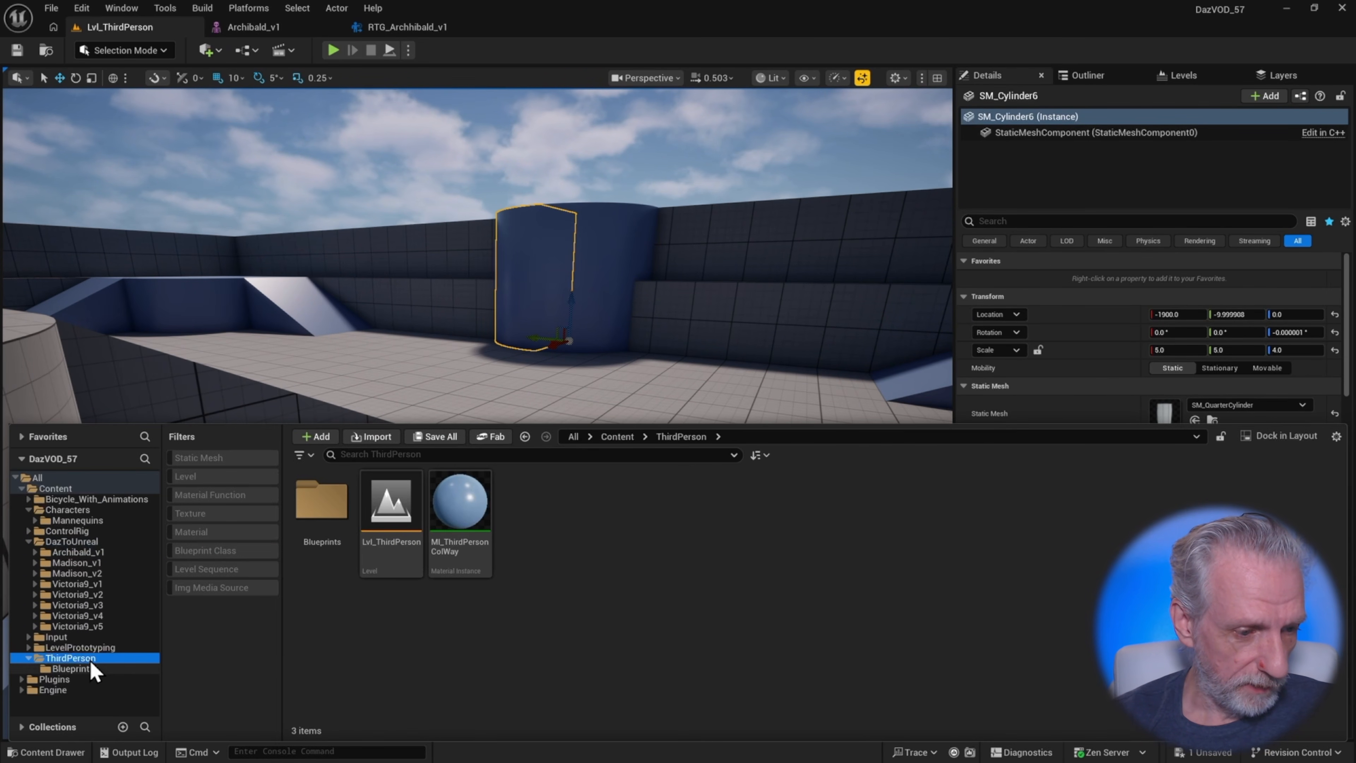
pyautogui.click(100, 669)
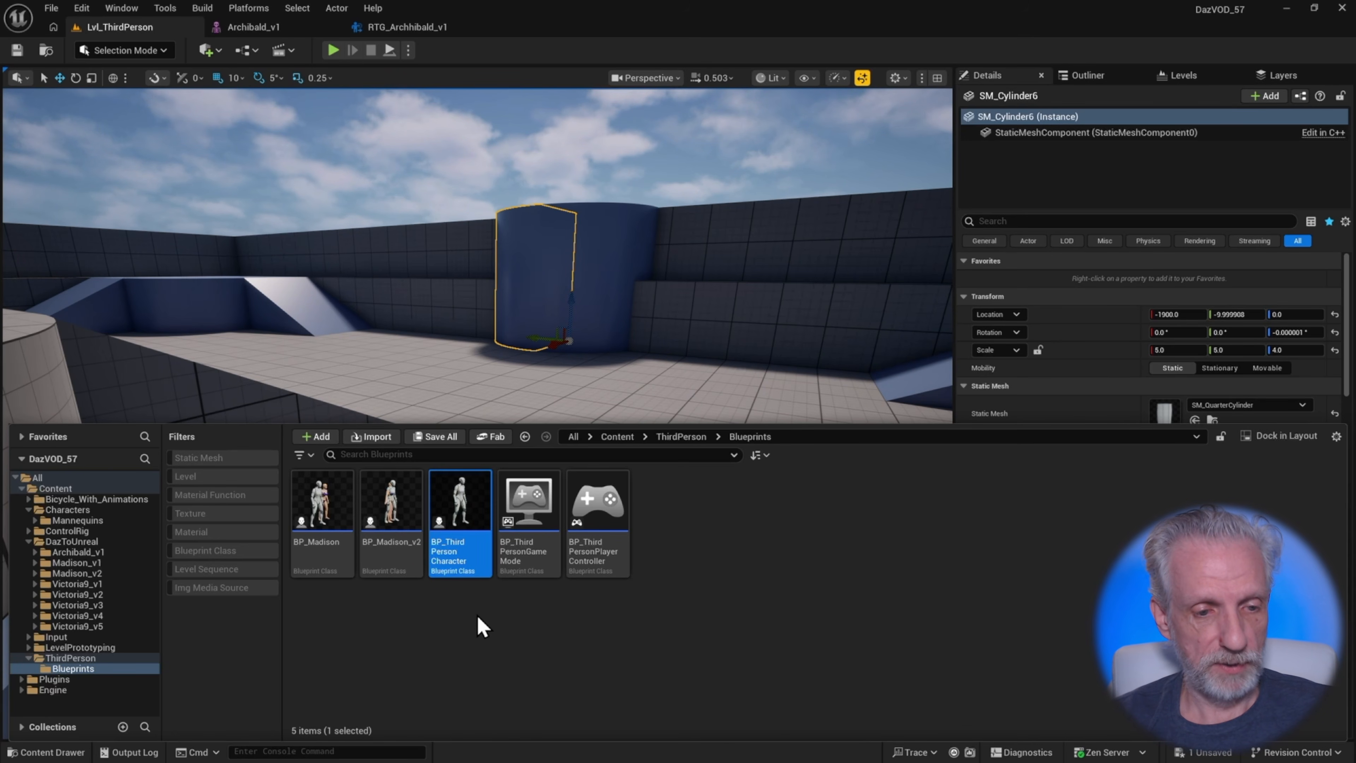
pyautogui.hotkey('ctrl', 'd')
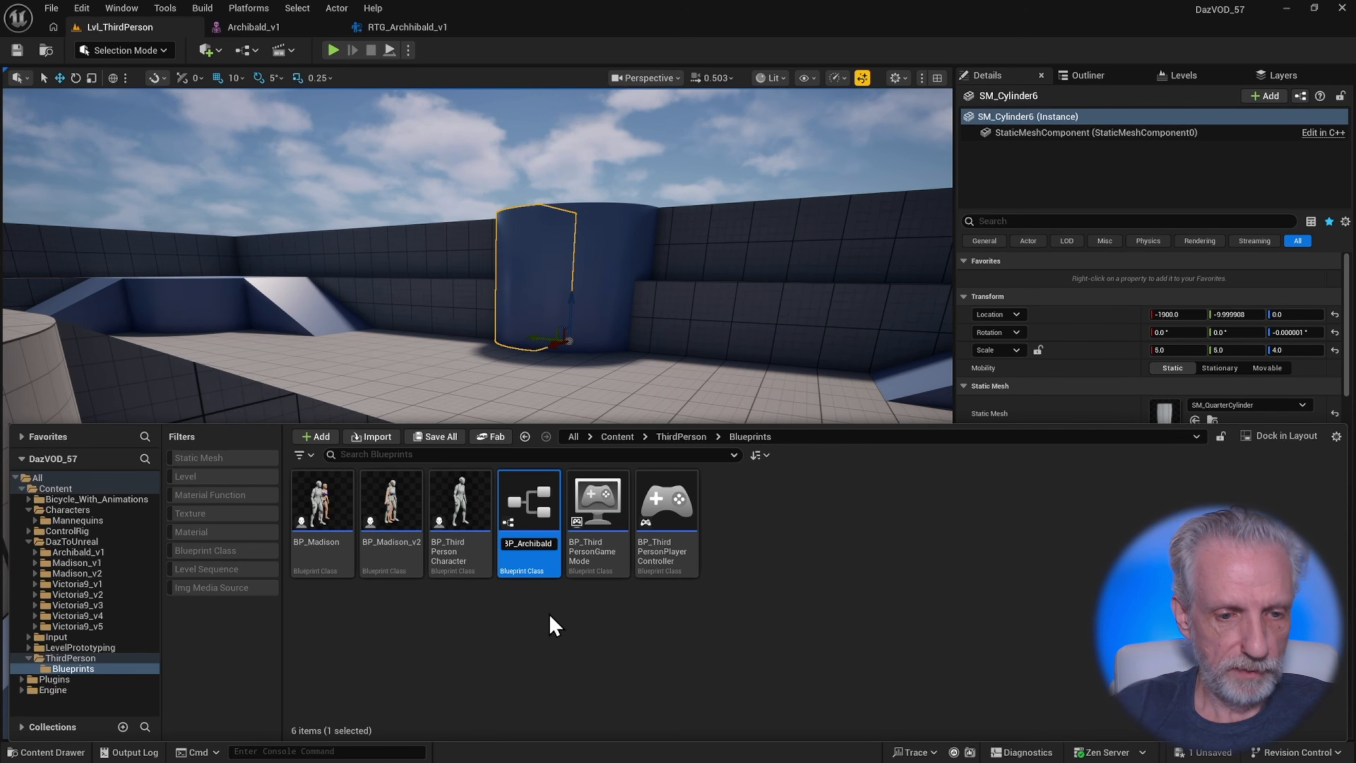
pyautogui.press('Return')
# Open BP_Archibald and switch to its Viewport to see the character
pyautogui.doubleClick(328, 515)
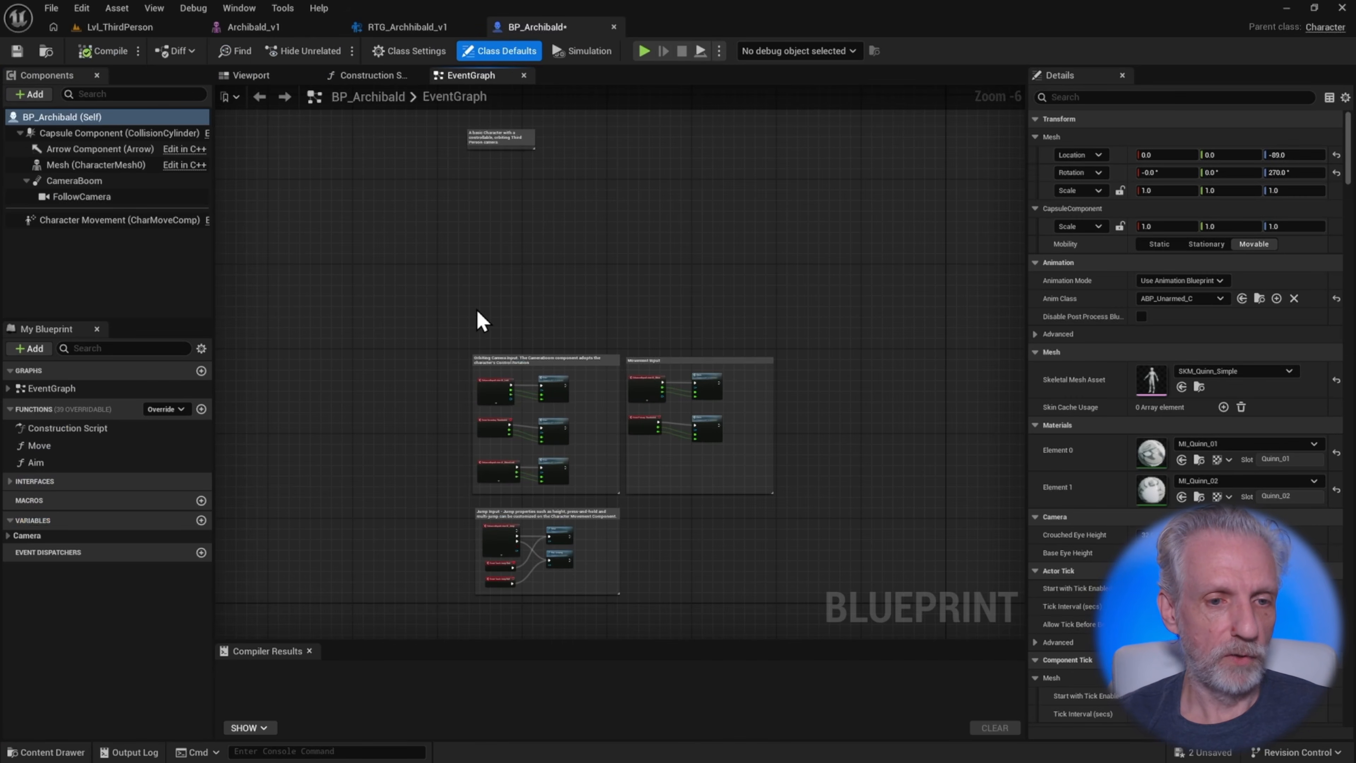
pyautogui.click(264, 74)
pyautogui.moveTo(489, 339); pyautogui.dragTo(402, 347, button='right')
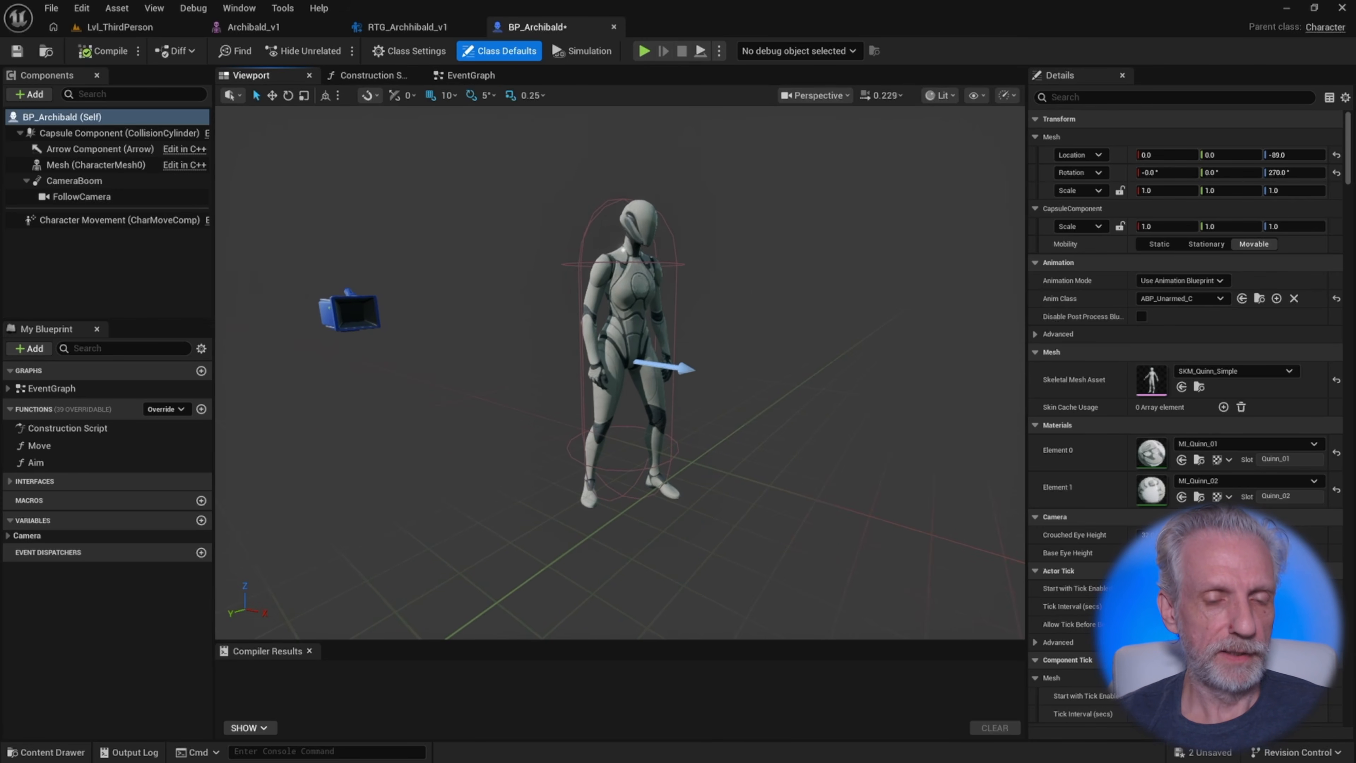
# Add an Archibald_v1 Skeletal Mesh component as a child of the Mesh component
pyautogui.hotkey('ctrl', 'space')
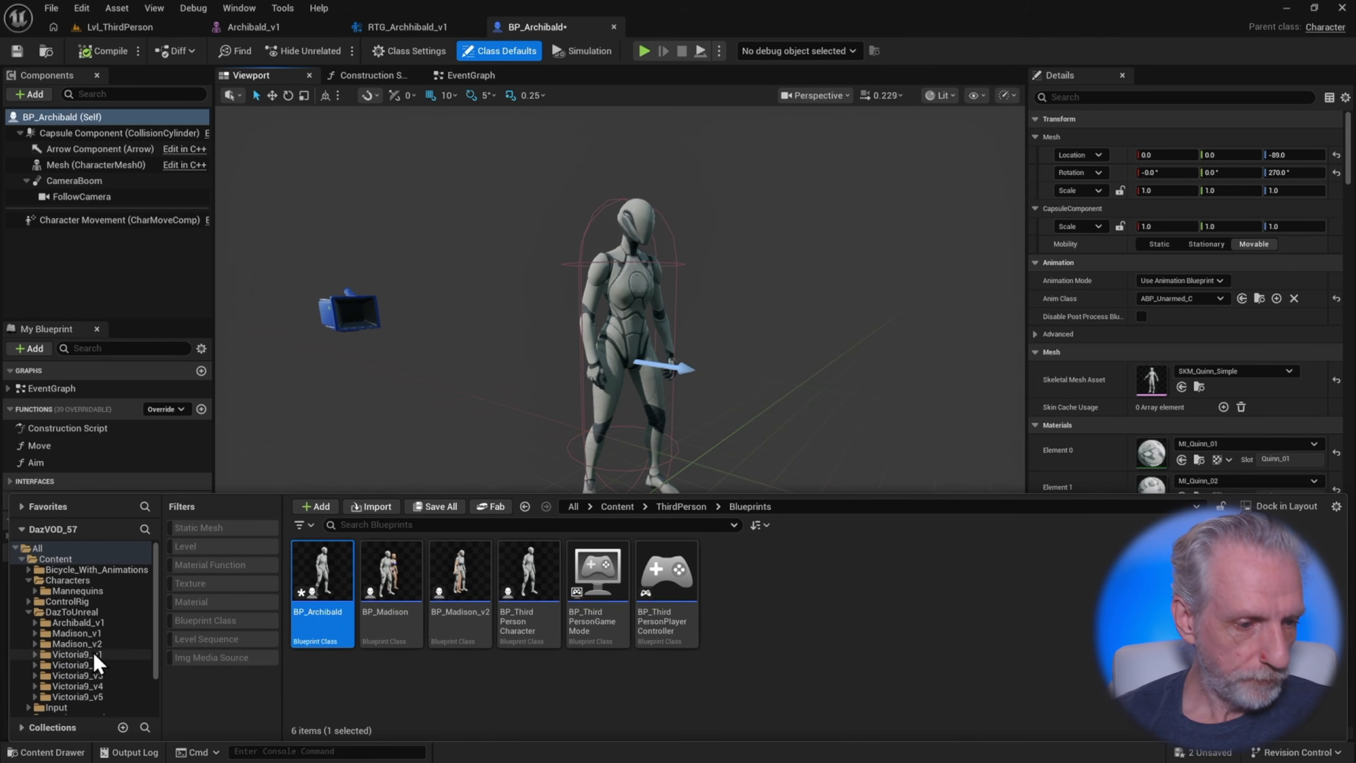
pyautogui.click(110, 622)
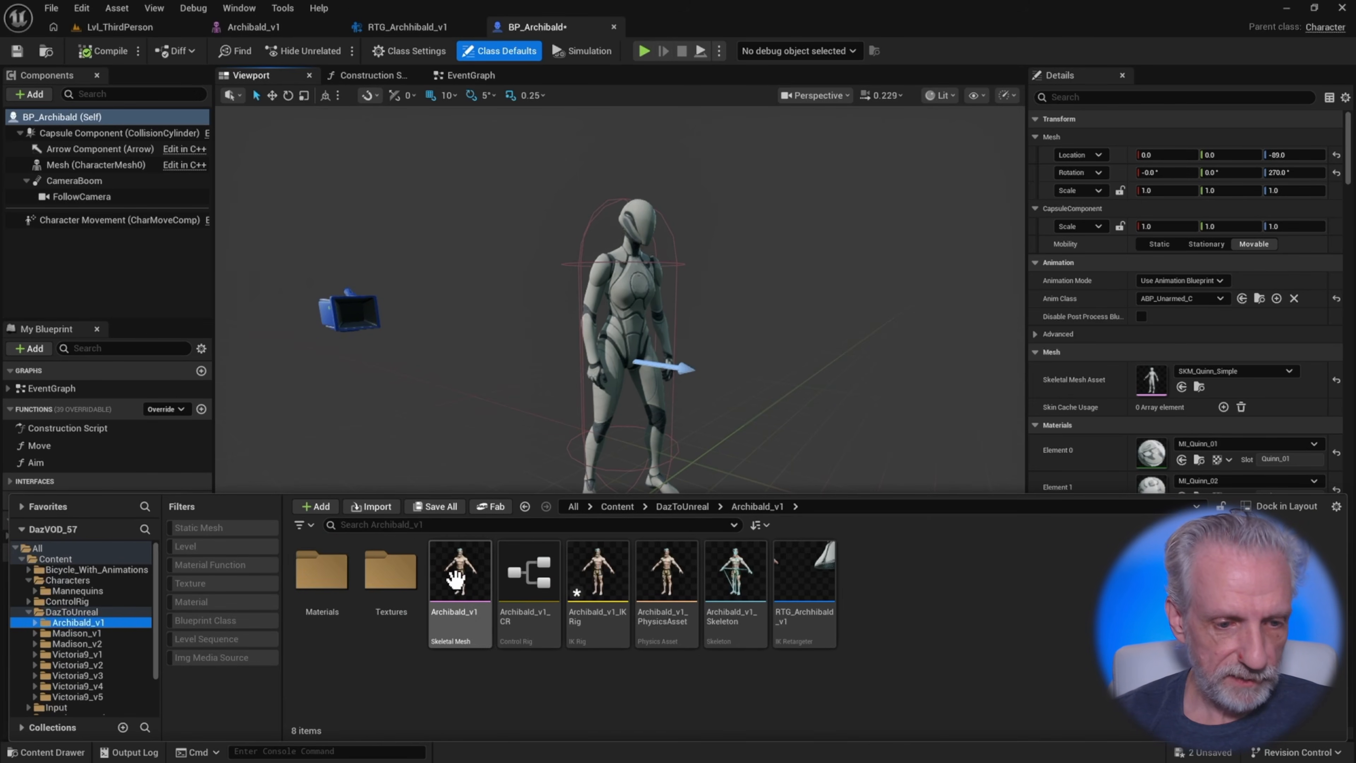
pyautogui.click(480, 630)
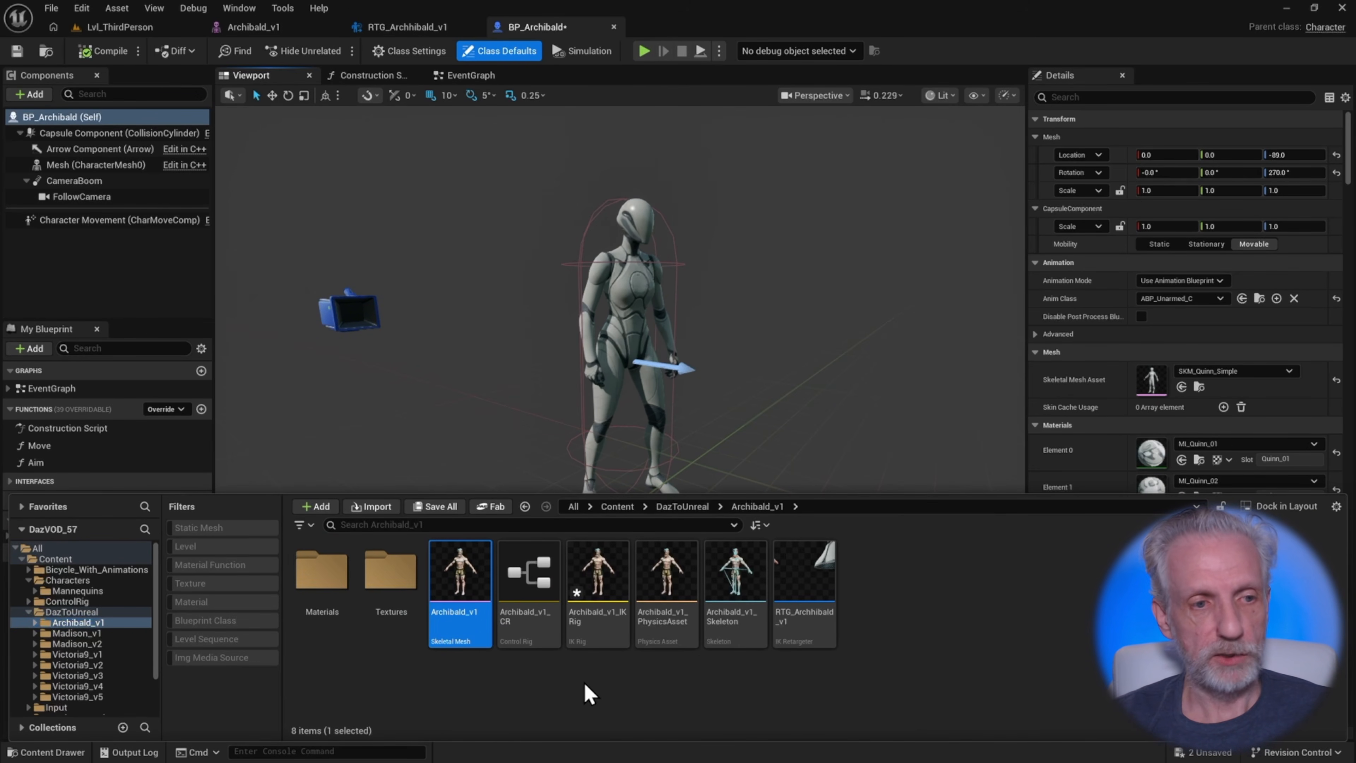
pyautogui.click(93, 166)
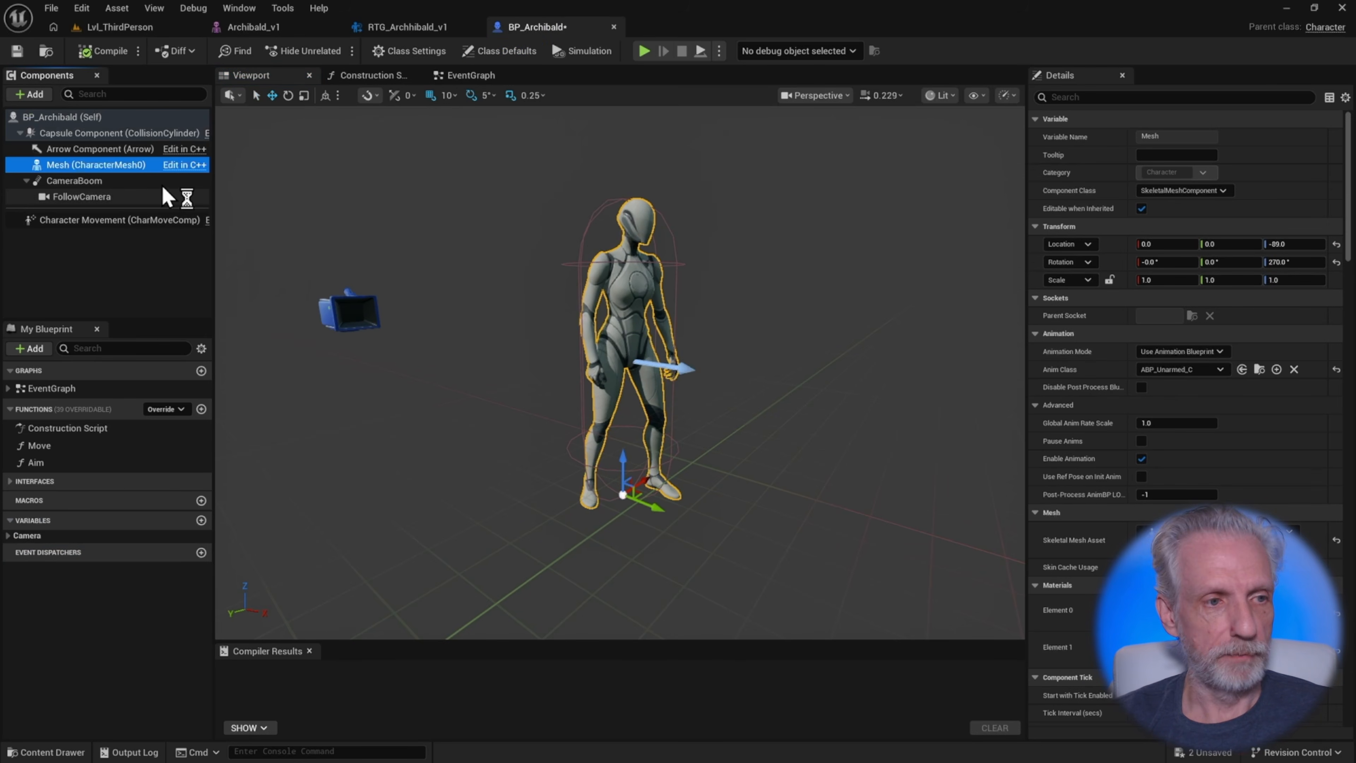
pyautogui.click(36, 100)
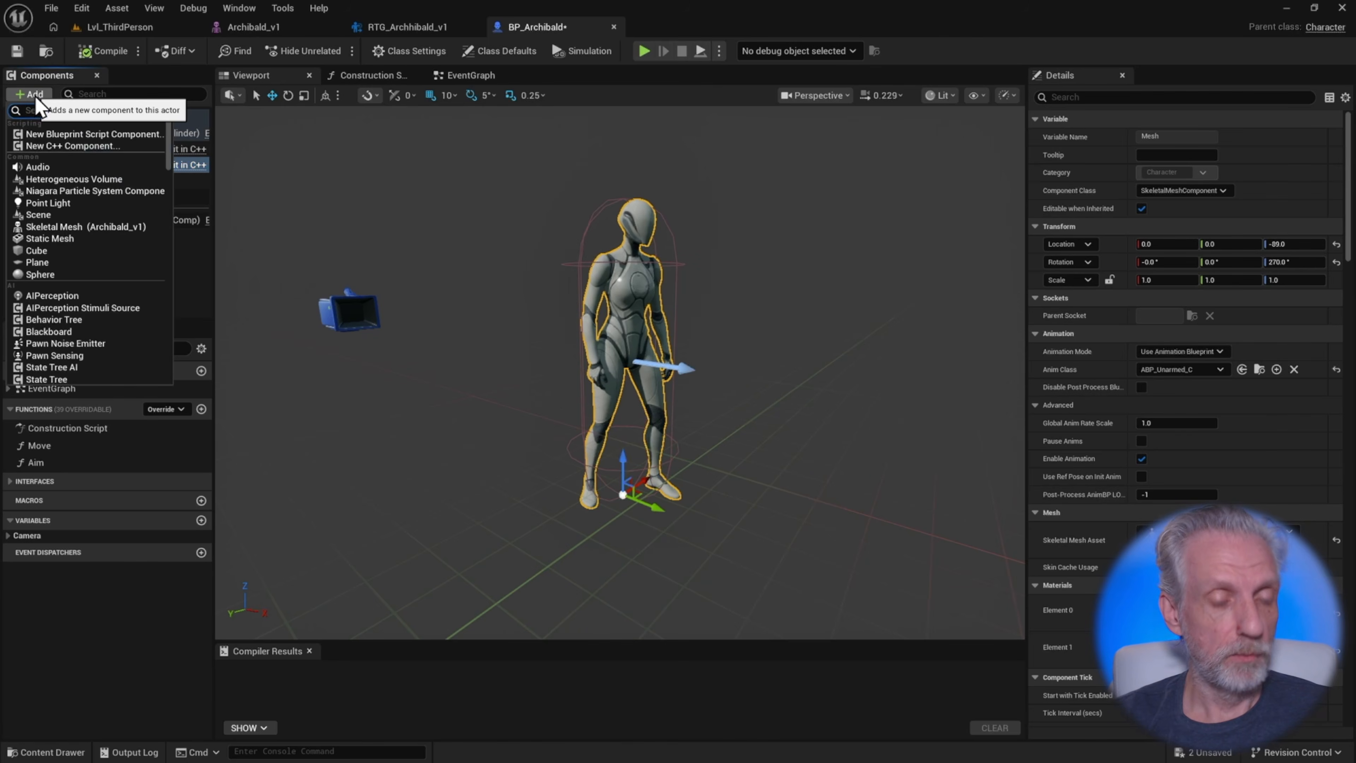
pyautogui.write('skeletal')
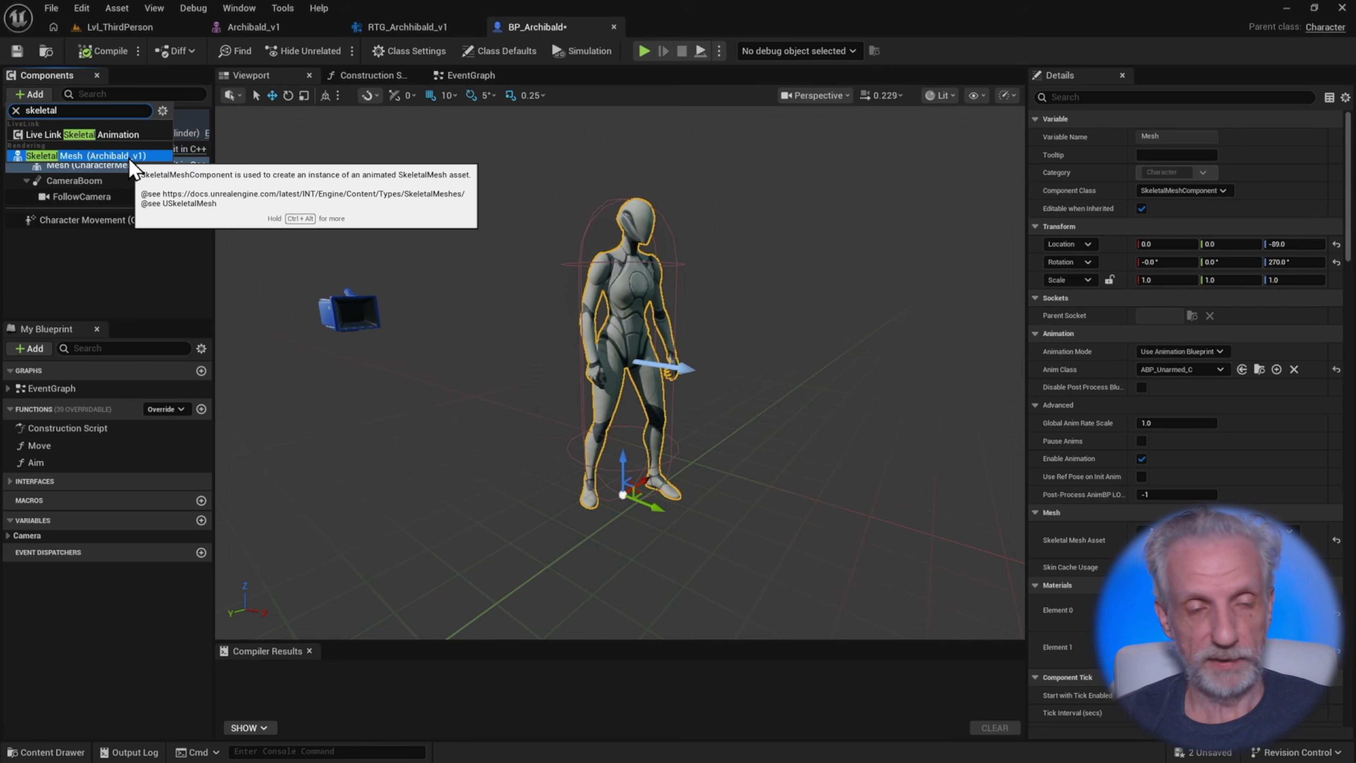
pyautogui.click(131, 159)
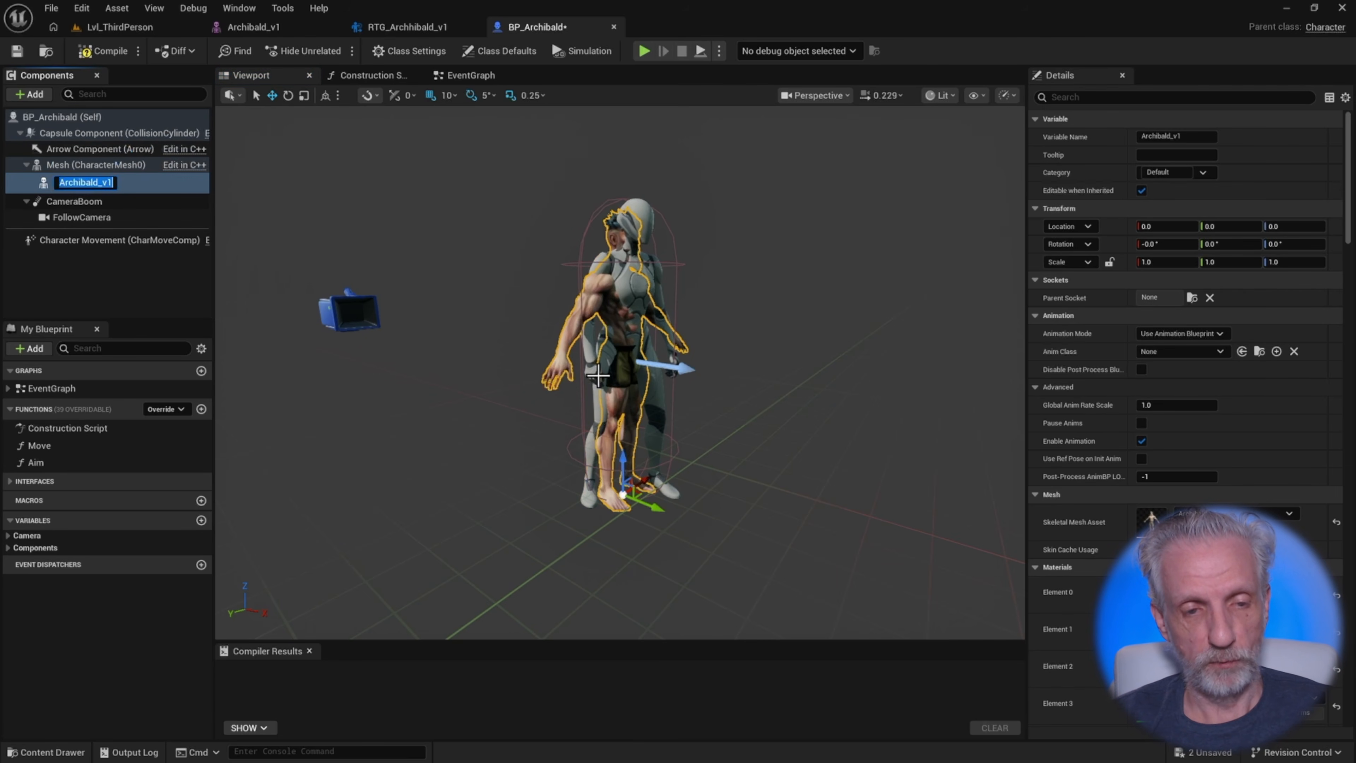
pyautogui.moveTo(599, 375); pyautogui.dragTo(502, 376, button='right')
pyautogui.press('d')
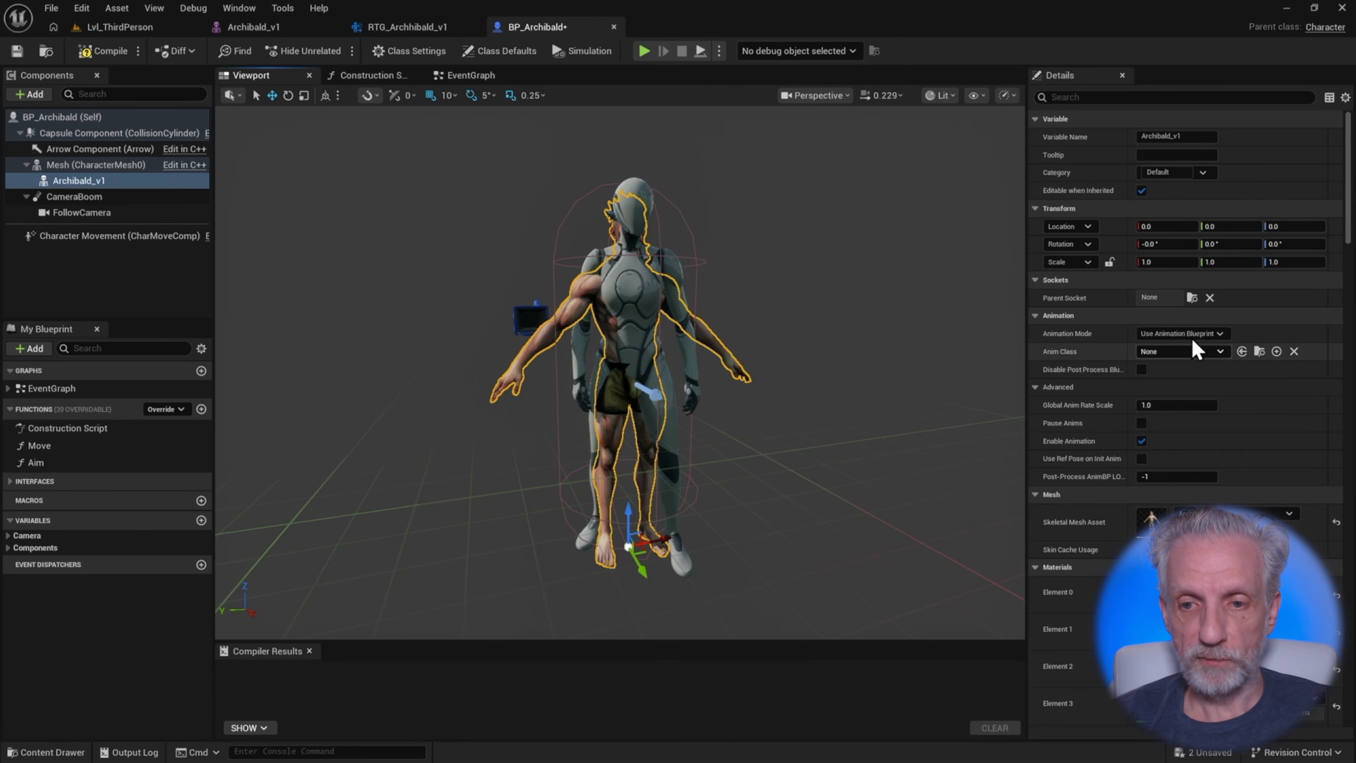
# Create an Anim Blueprint from the Archibald_v1 skeletal mesh named ABP_Archibald
pyautogui.hotkey('ctrl', 'space')
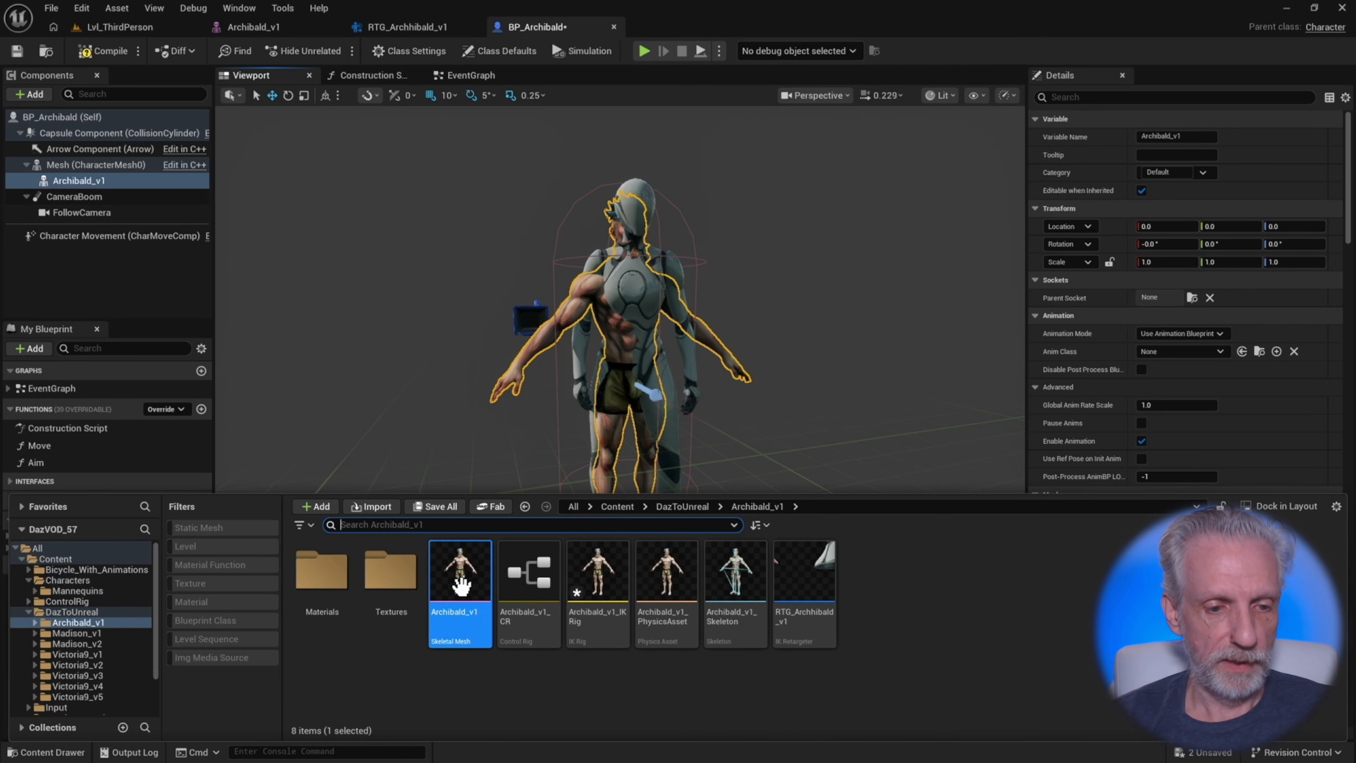
pyautogui.rightClick(458, 574)
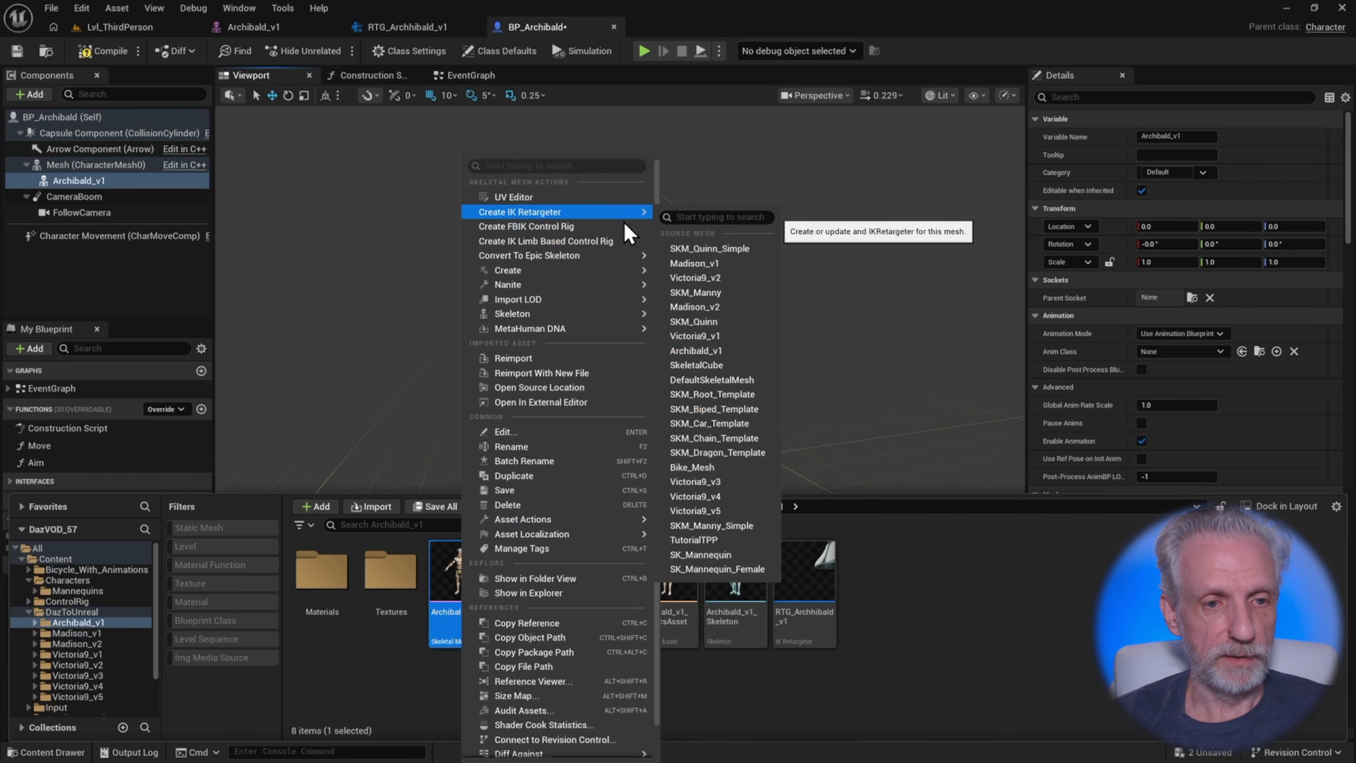
pyautogui.moveTo(636, 270)
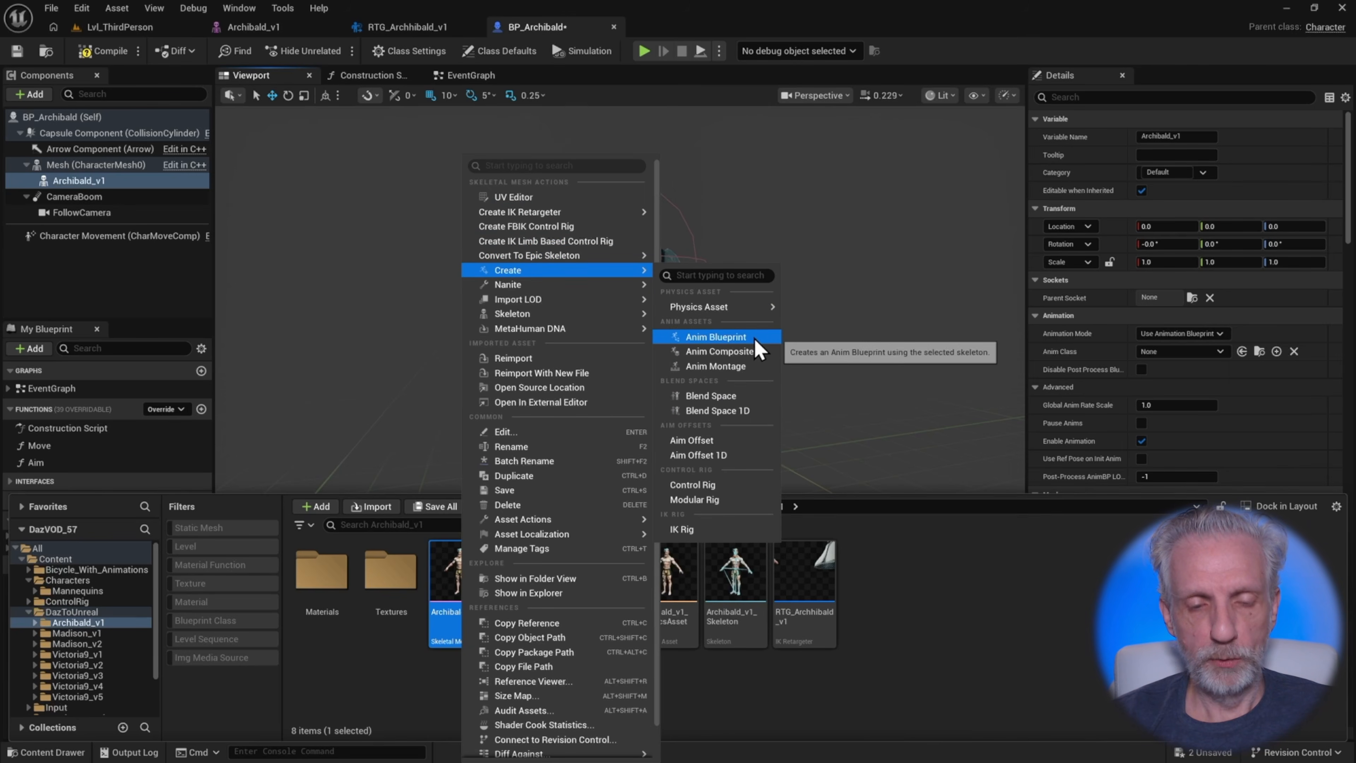
pyautogui.click(748, 337)
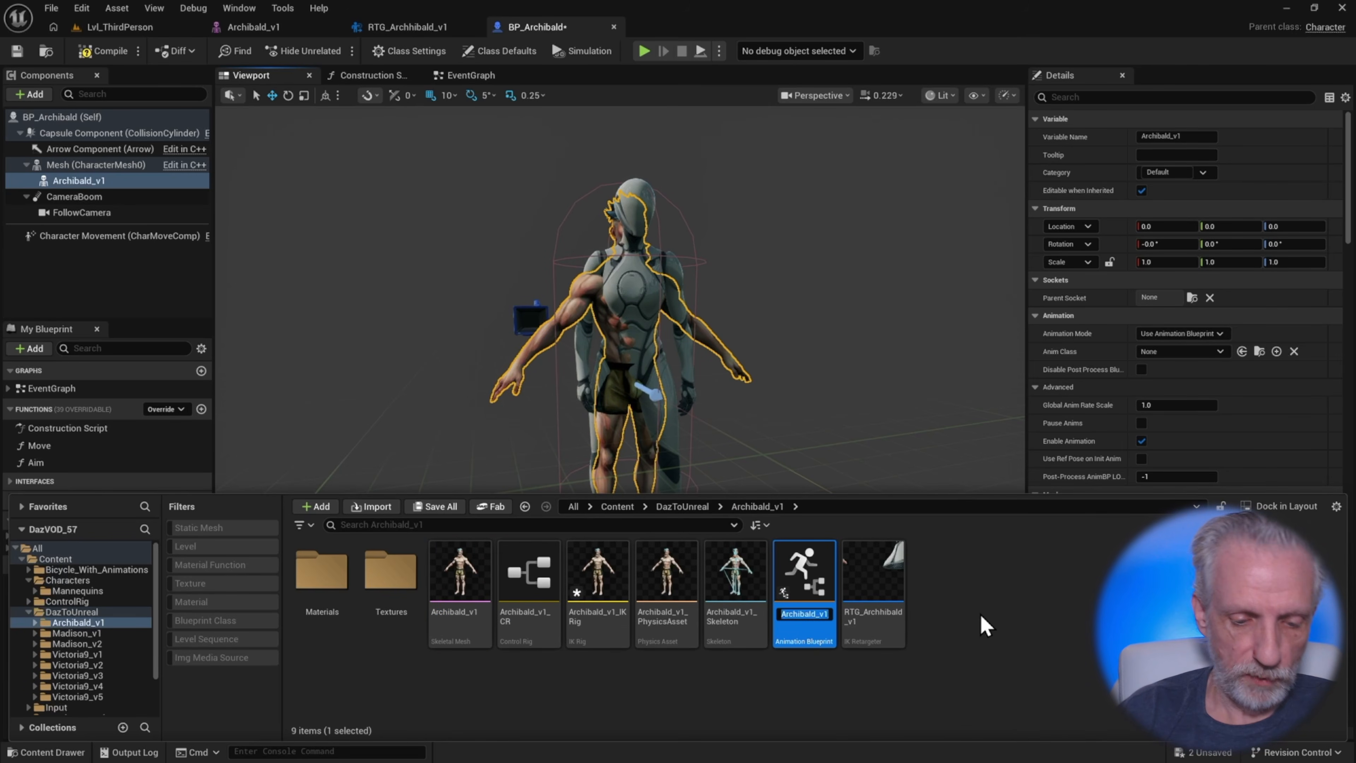
pyautogui.write('ABP_Arhc')
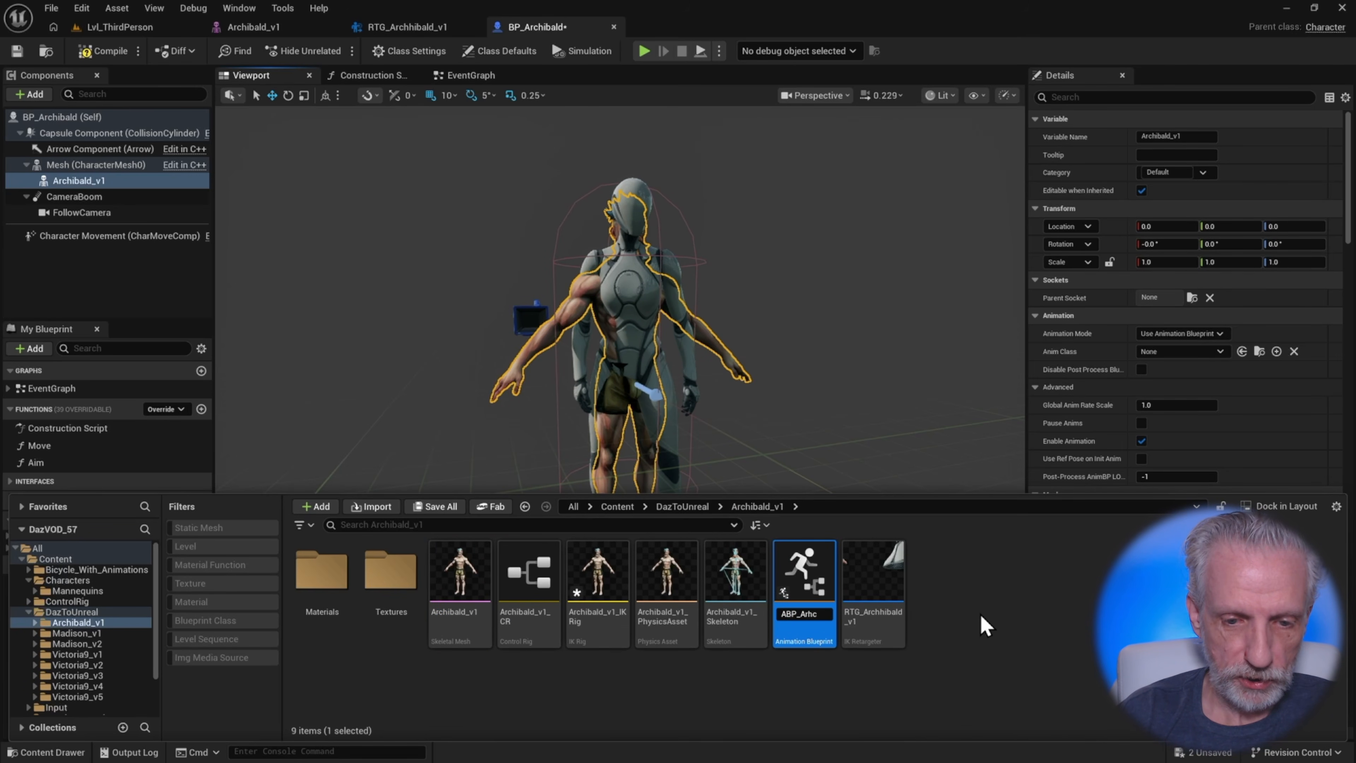
pyautogui.press('BackSpace')
pyautogui.press('BackSpace')
pyautogui.write('chi')
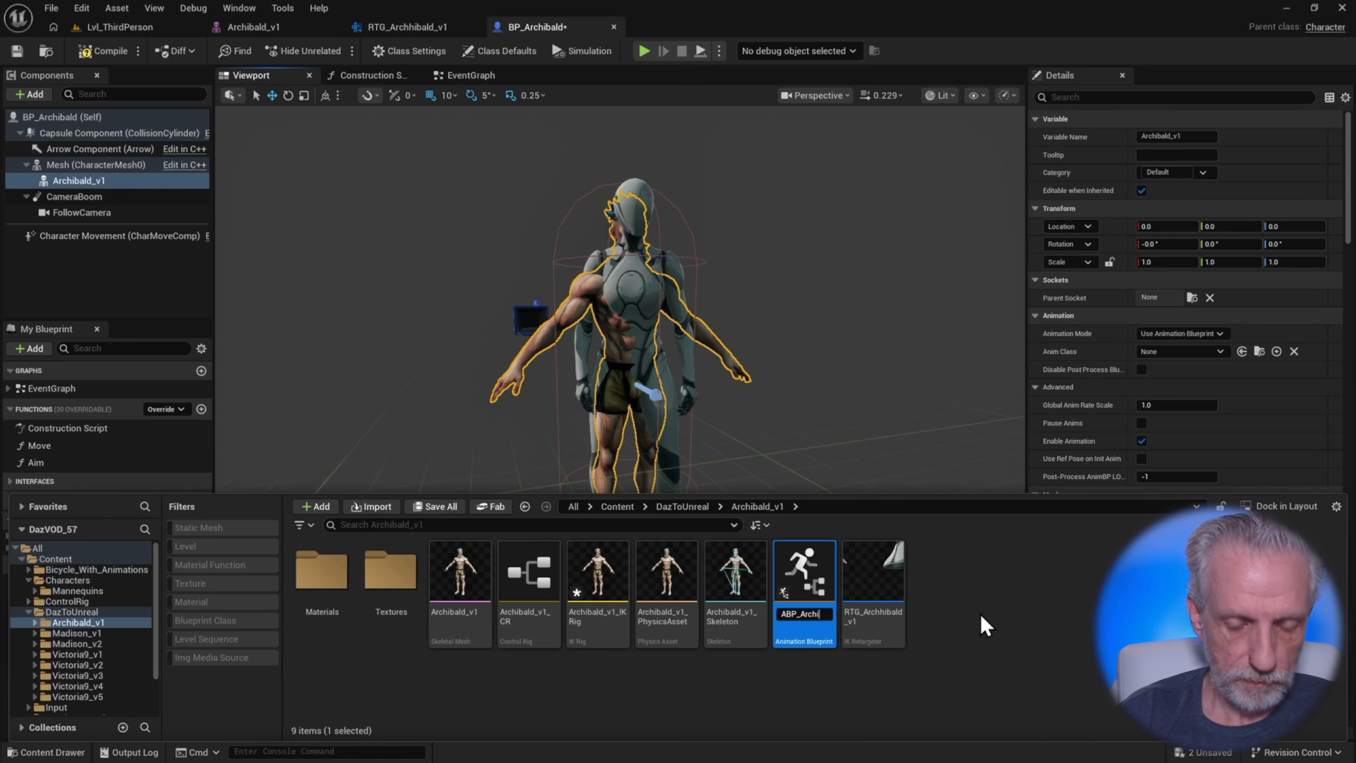
pyautogui.write('bald')
pyautogui.press('Return')
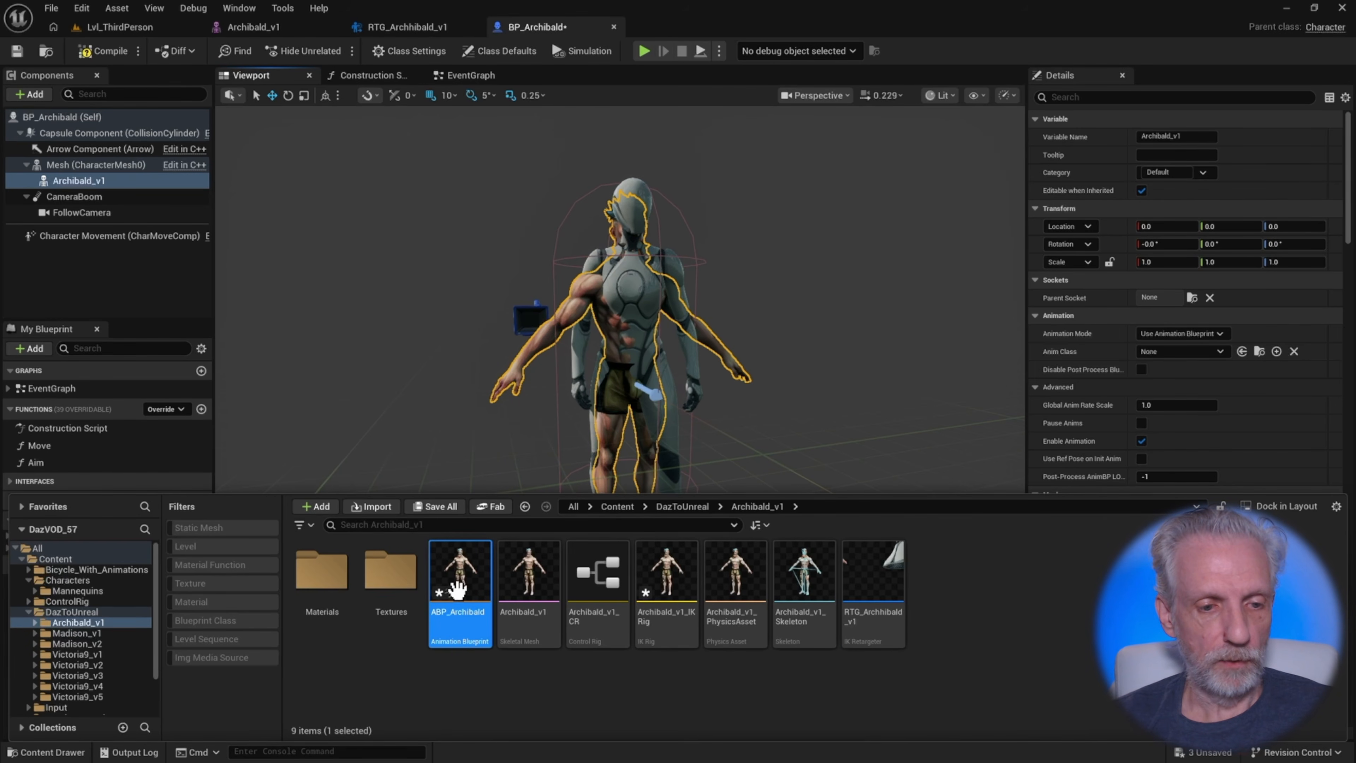
# Open ABP_Archibald and add a Retarget Pose From Mesh node feeding the Output Pose
pyautogui.doubleClick(456, 585)
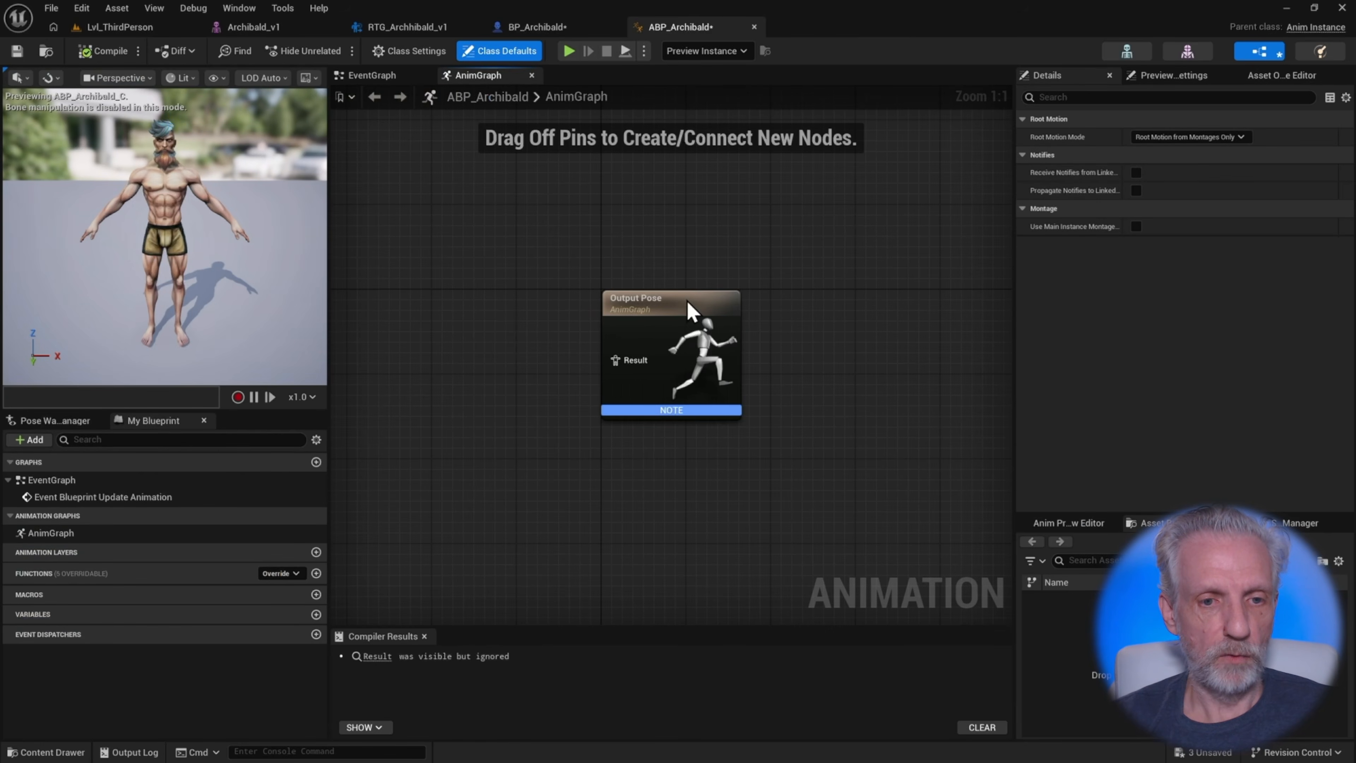
pyautogui.moveTo(538, 283); pyautogui.dragTo(657, 264, button='right')
pyautogui.moveTo(726, 346); pyautogui.dragTo(607, 331)
pyautogui.write('retar')
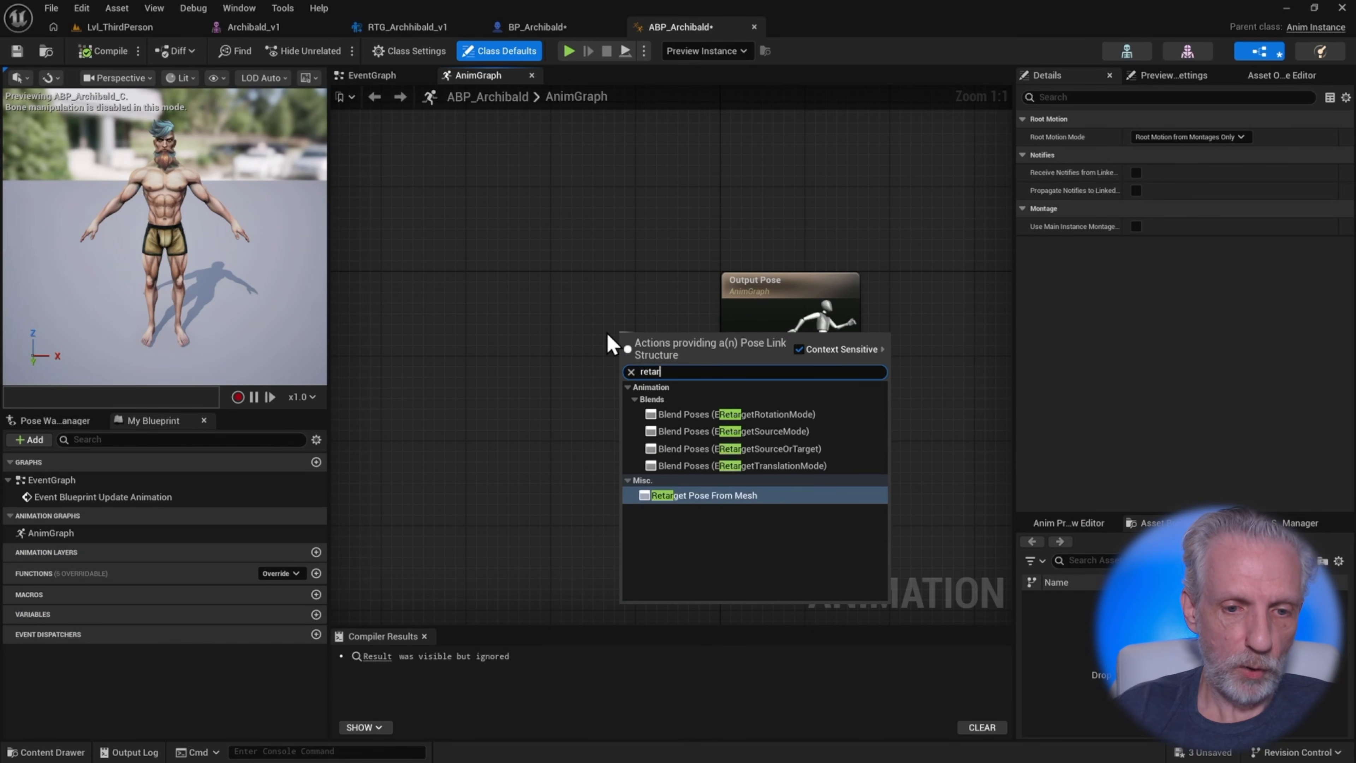
pyautogui.click(732, 493)
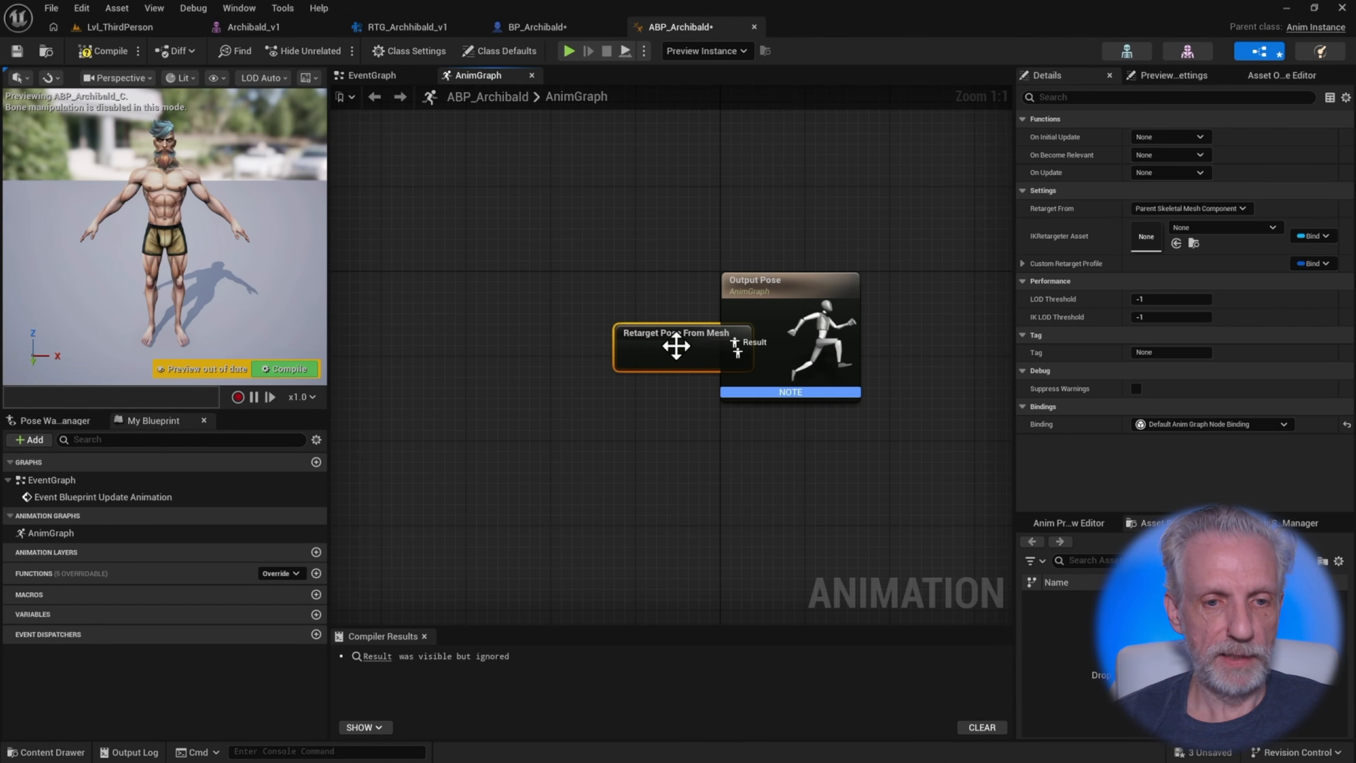
pyautogui.moveTo(676, 345); pyautogui.dragTo(553, 322)
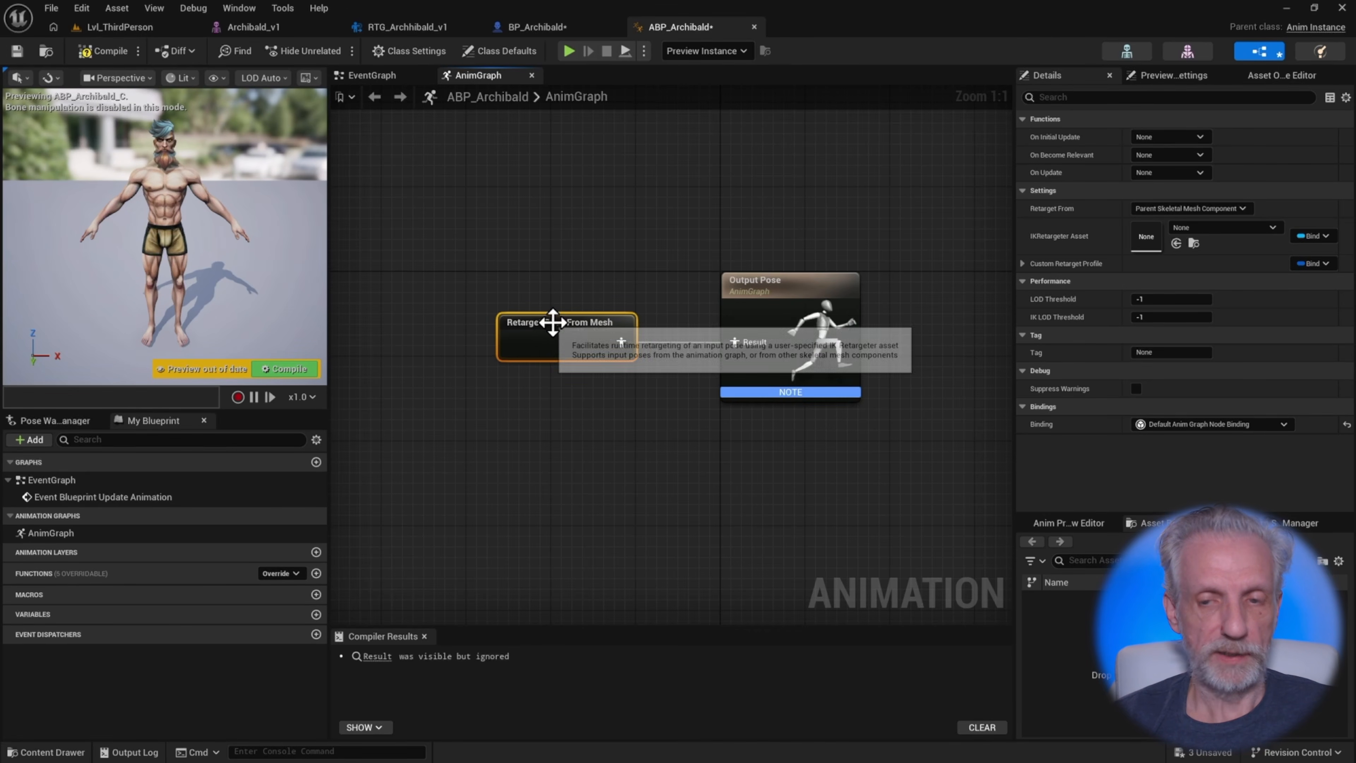
# Set the node's IK Retargeter asset to RTG_Archibald_v1 and compile the anim blueprint
pyautogui.hotkey('ctrl', 'space')
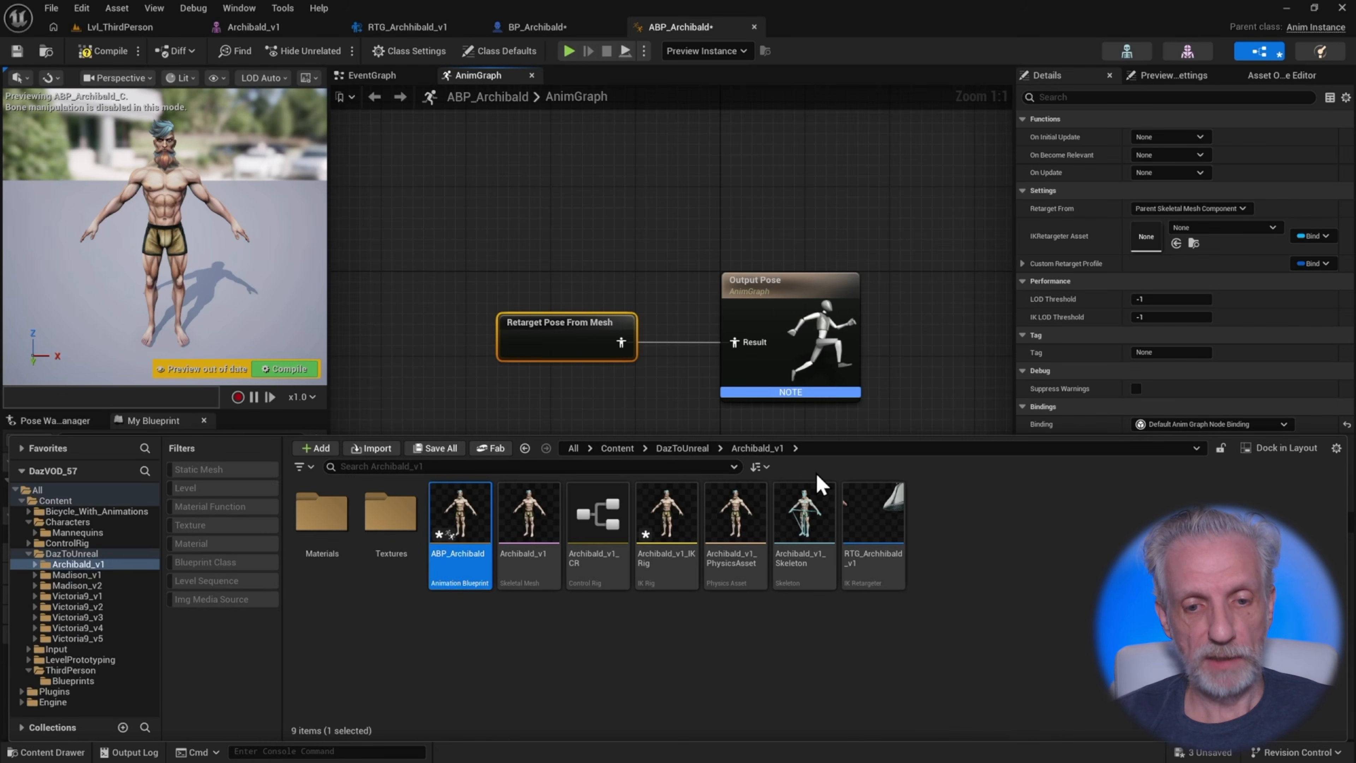
pyautogui.click(888, 523)
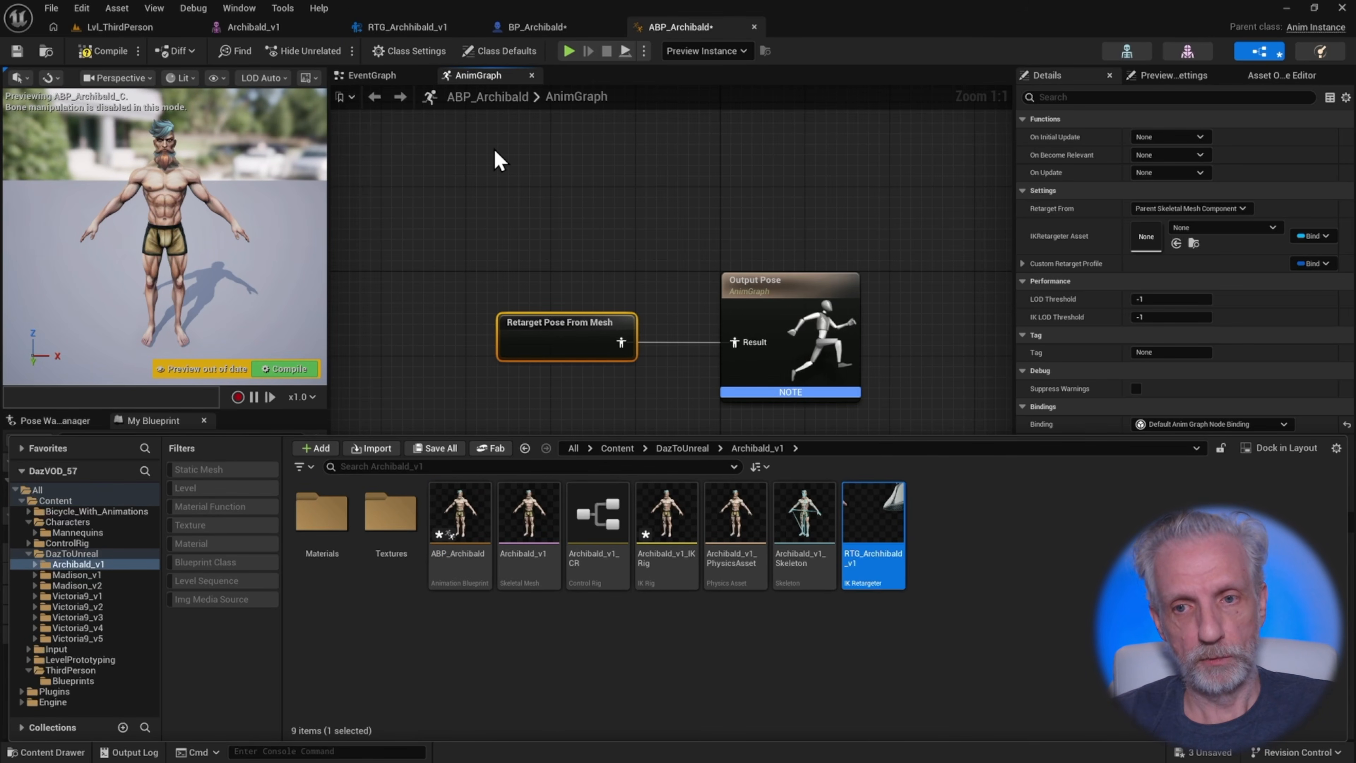
pyautogui.click(1176, 243)
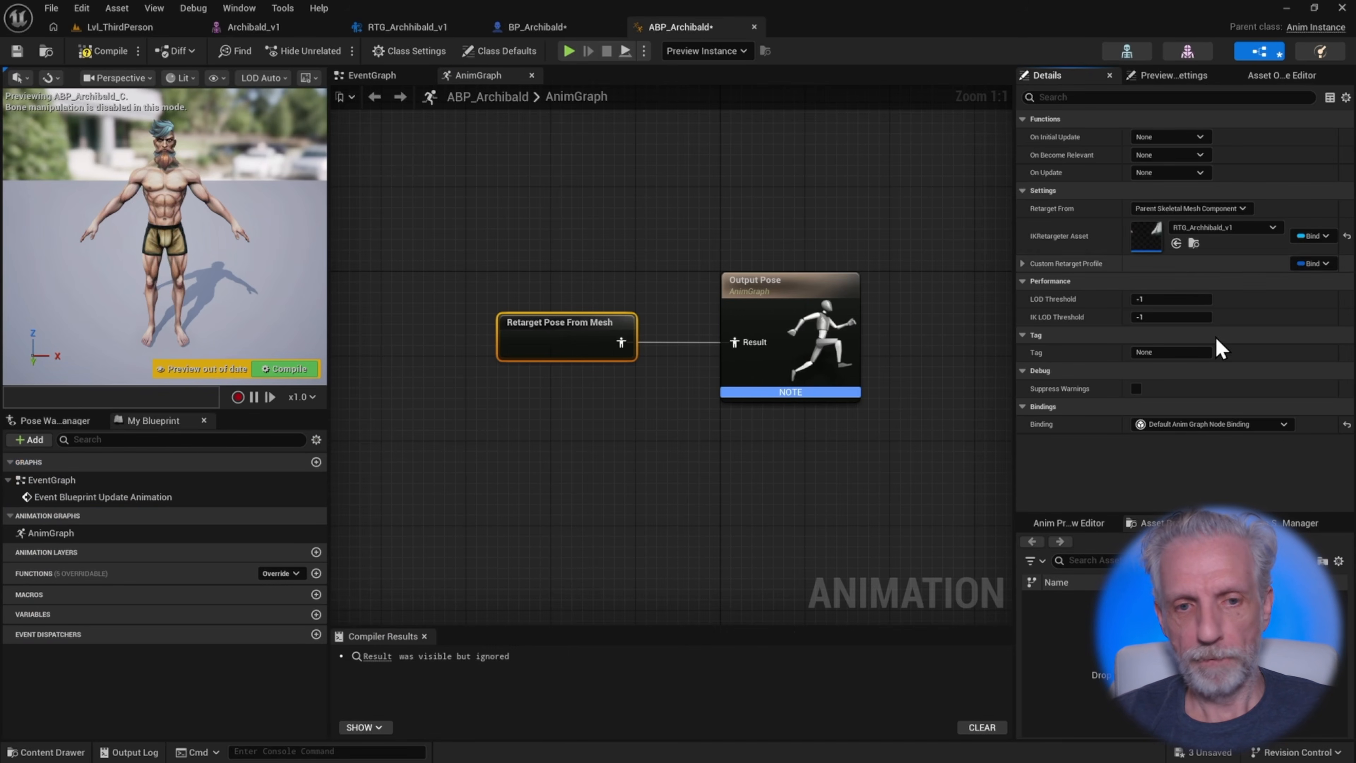
pyautogui.click(94, 52)
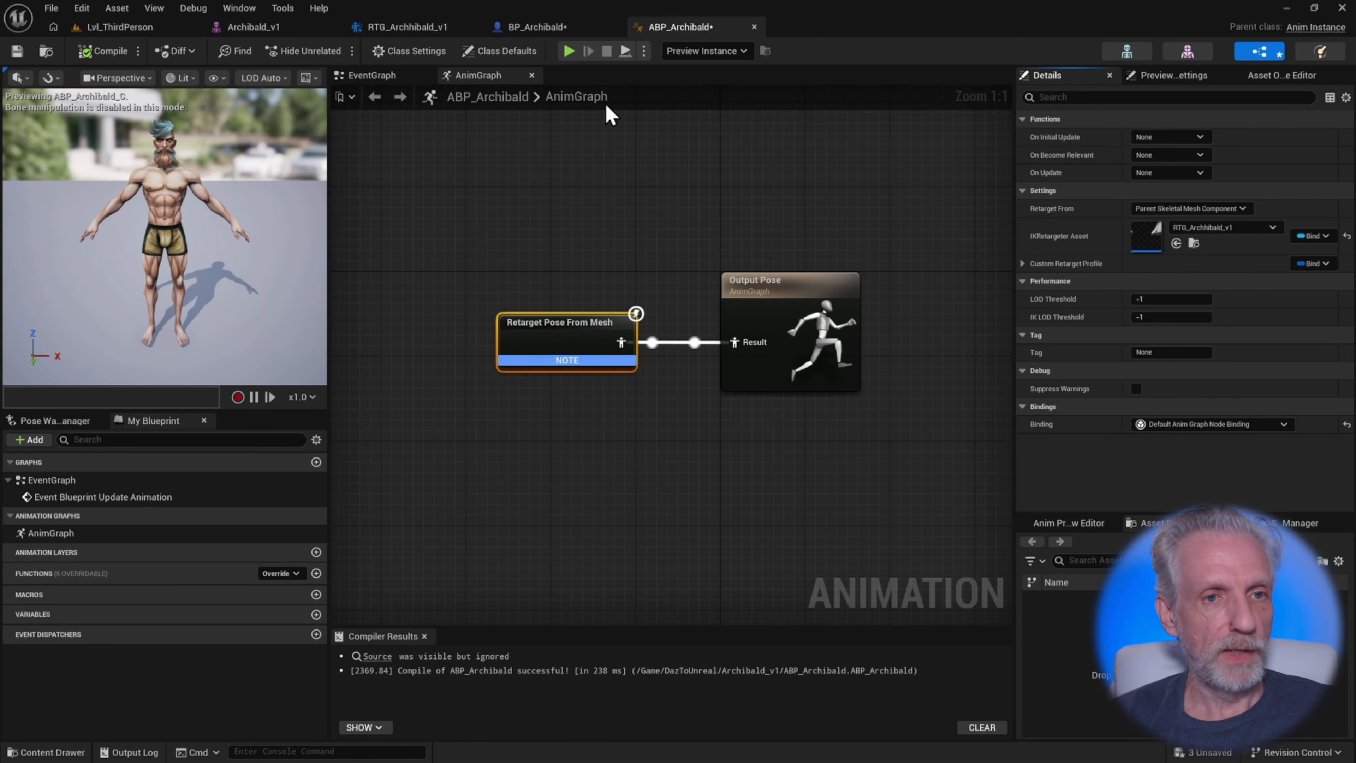
# Back in BP_Archibald, set the Archibald_v1 component's Anim Class to ABP_Archibald
pyautogui.click(529, 26)
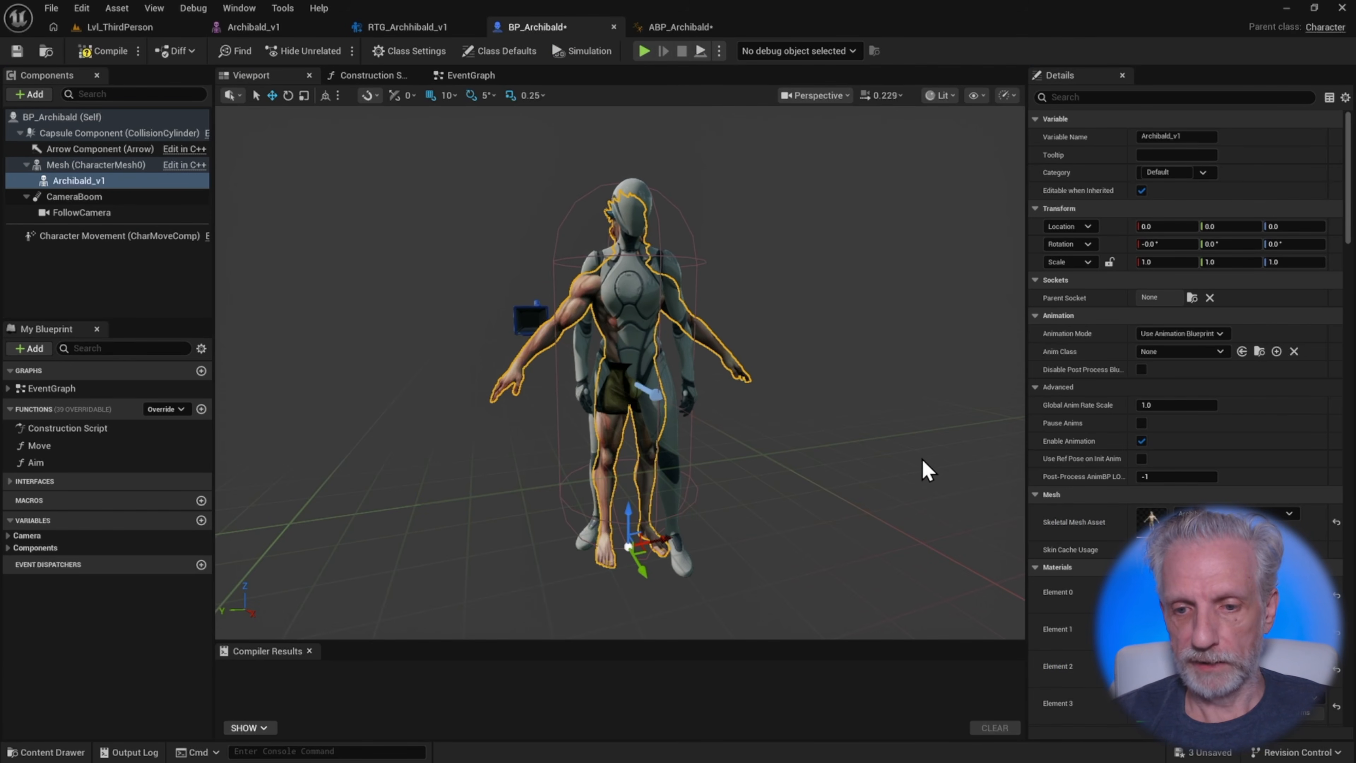
pyautogui.hotkey('ctrl', 'space')
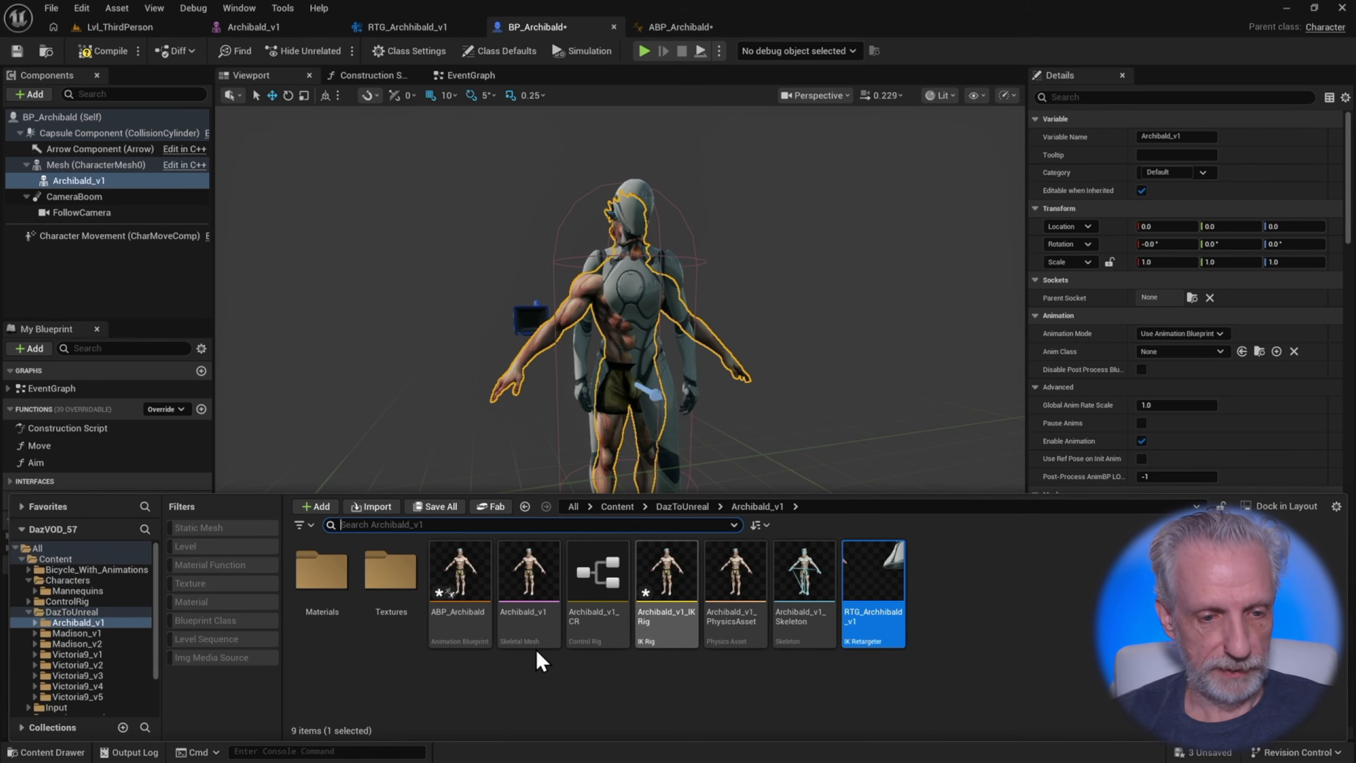
pyautogui.click(448, 598)
pyautogui.moveTo(447, 601); pyautogui.dragTo(1237, 350)
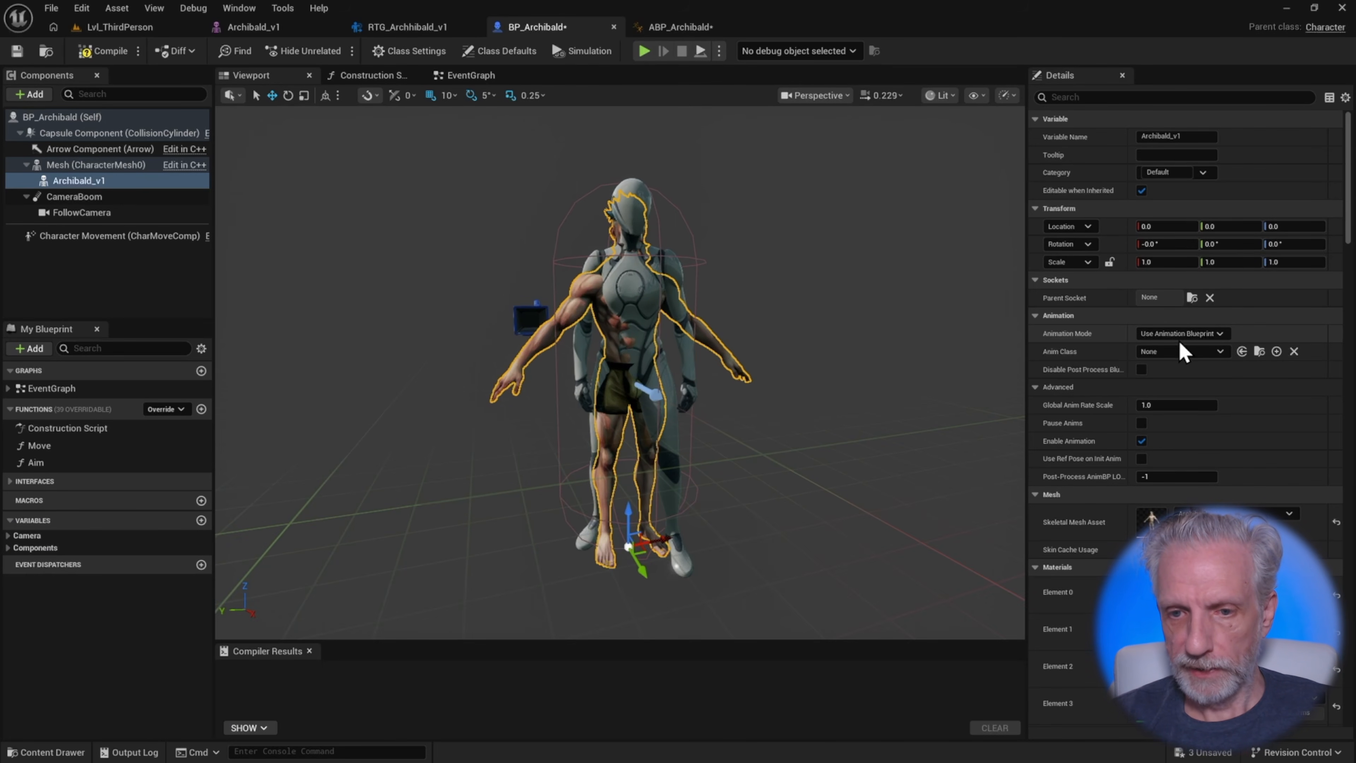
pyautogui.click(1241, 351)
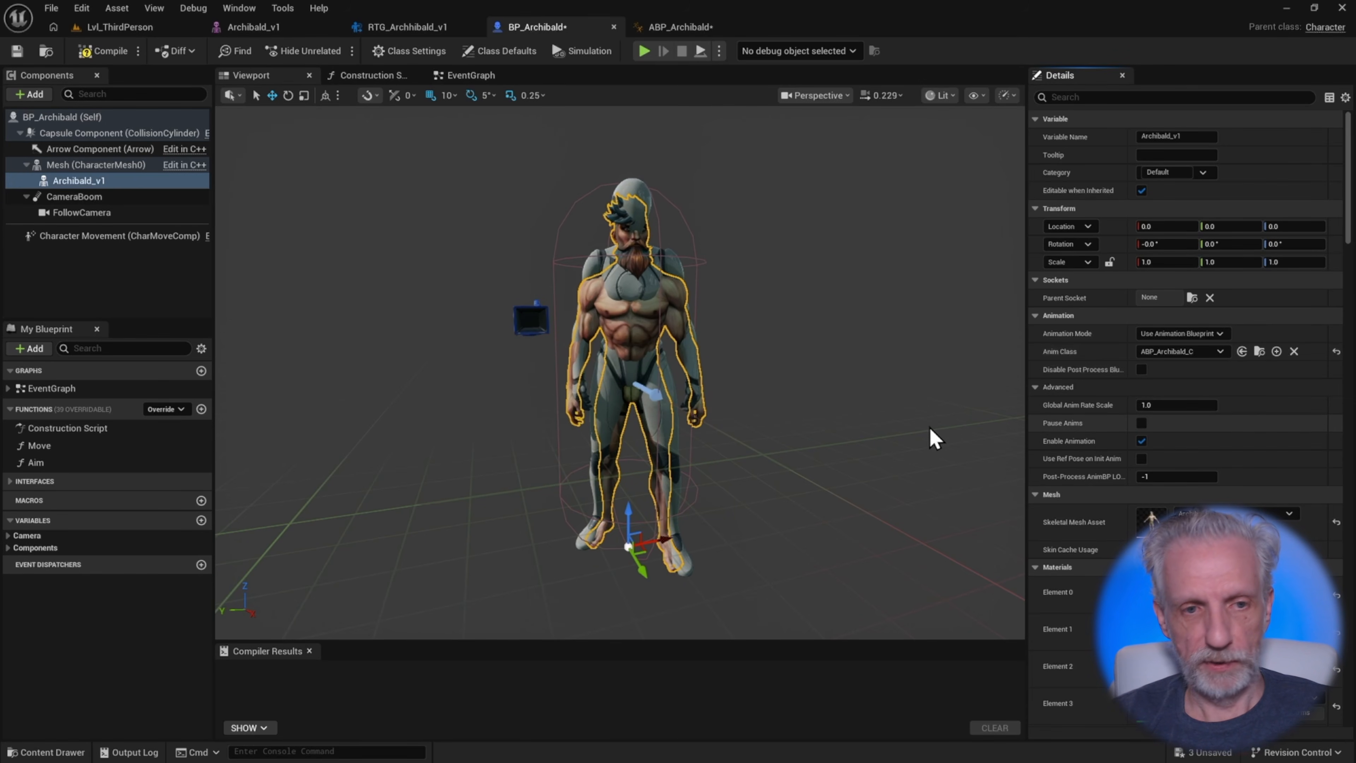
# Set the Mesh (CharacterMesh0) component's Visibility Based Anim Tick to Always Tick Pose and Refresh Bones, turn off Visible, and compile
pyautogui.moveTo(756, 374); pyautogui.dragTo(845, 379, button='right')
pyautogui.click(123, 164)
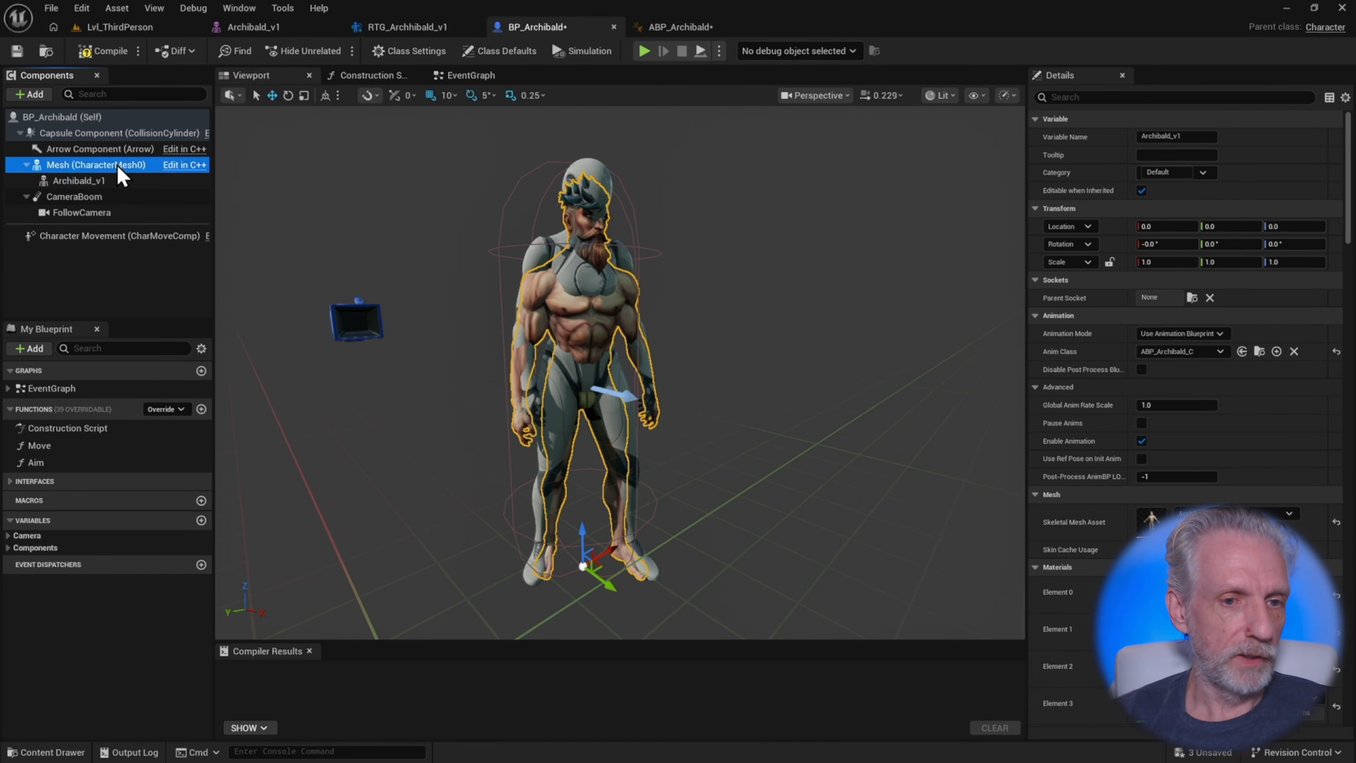
pyautogui.click(1146, 97)
pyautogui.write('vis')
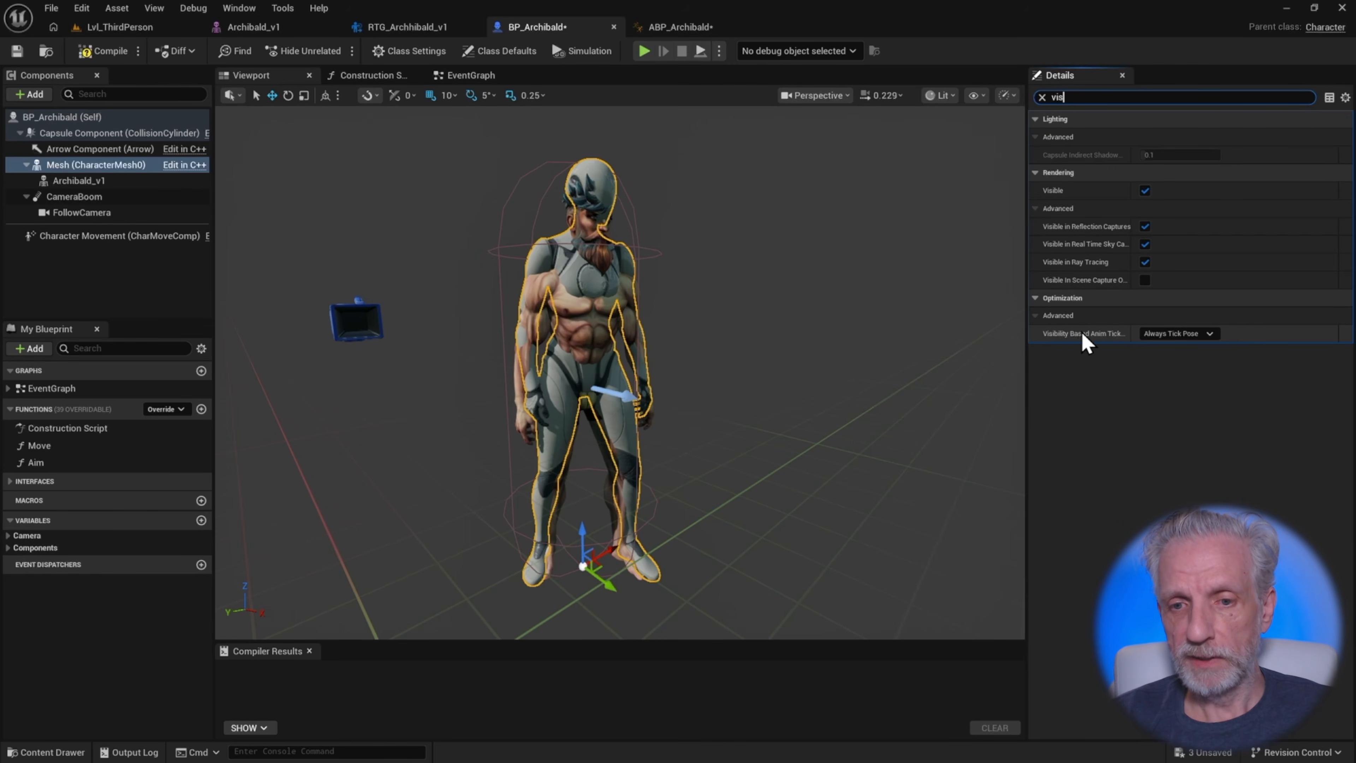
pyautogui.click(1216, 333)
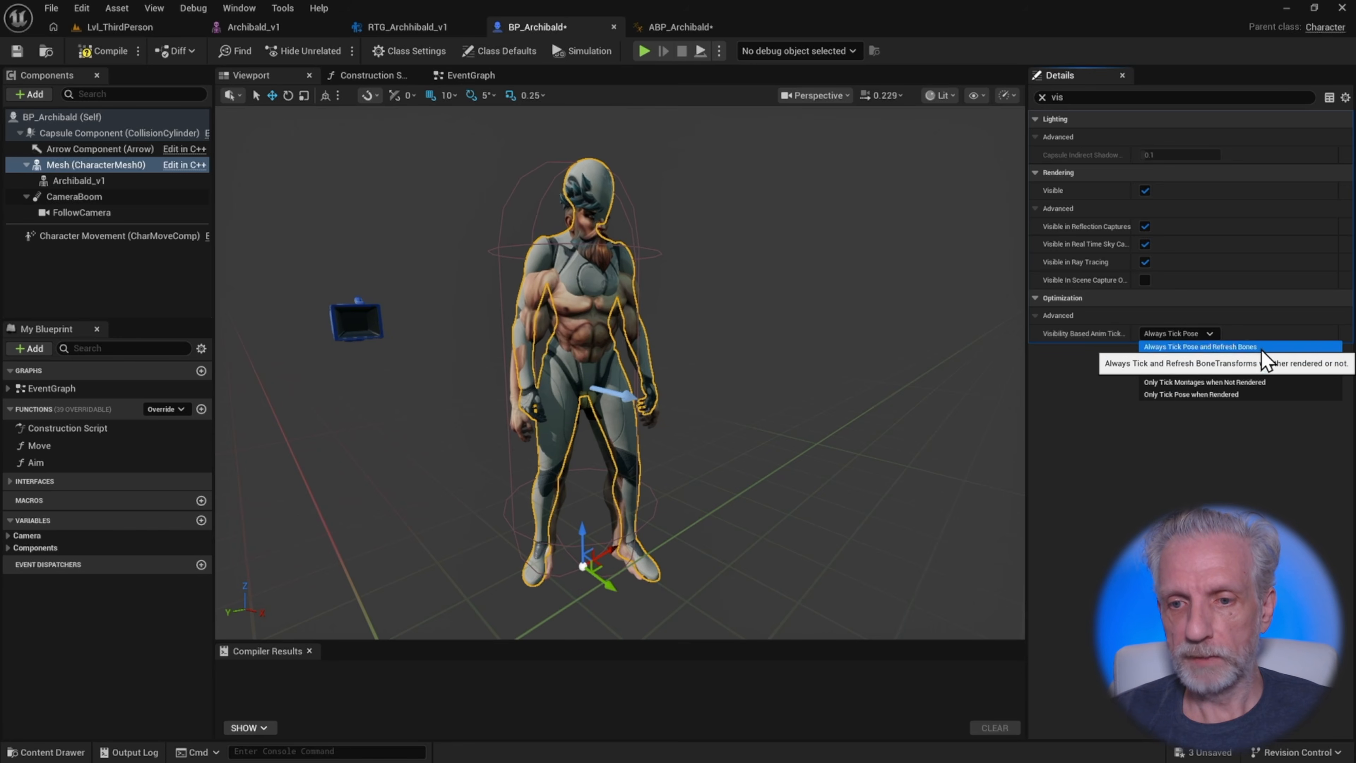
pyautogui.click(1254, 347)
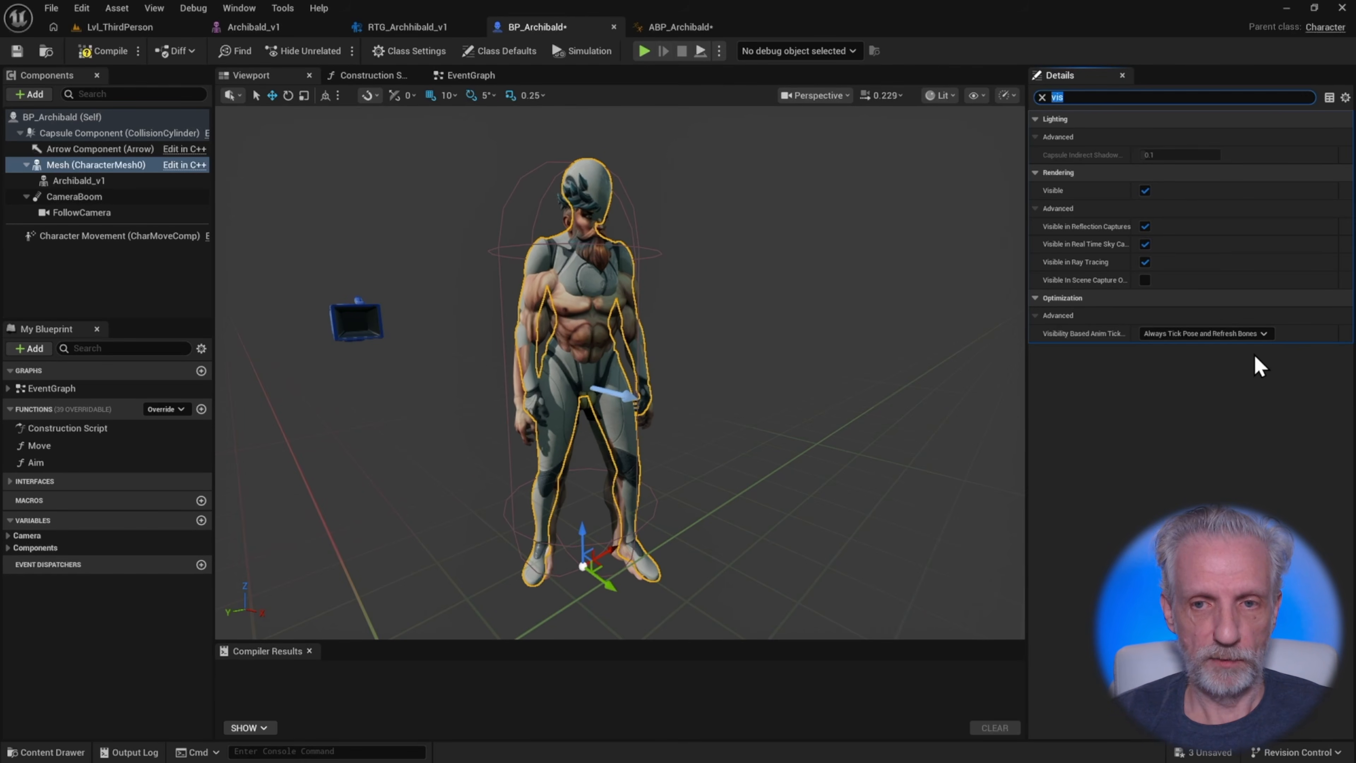
pyautogui.click(1145, 191)
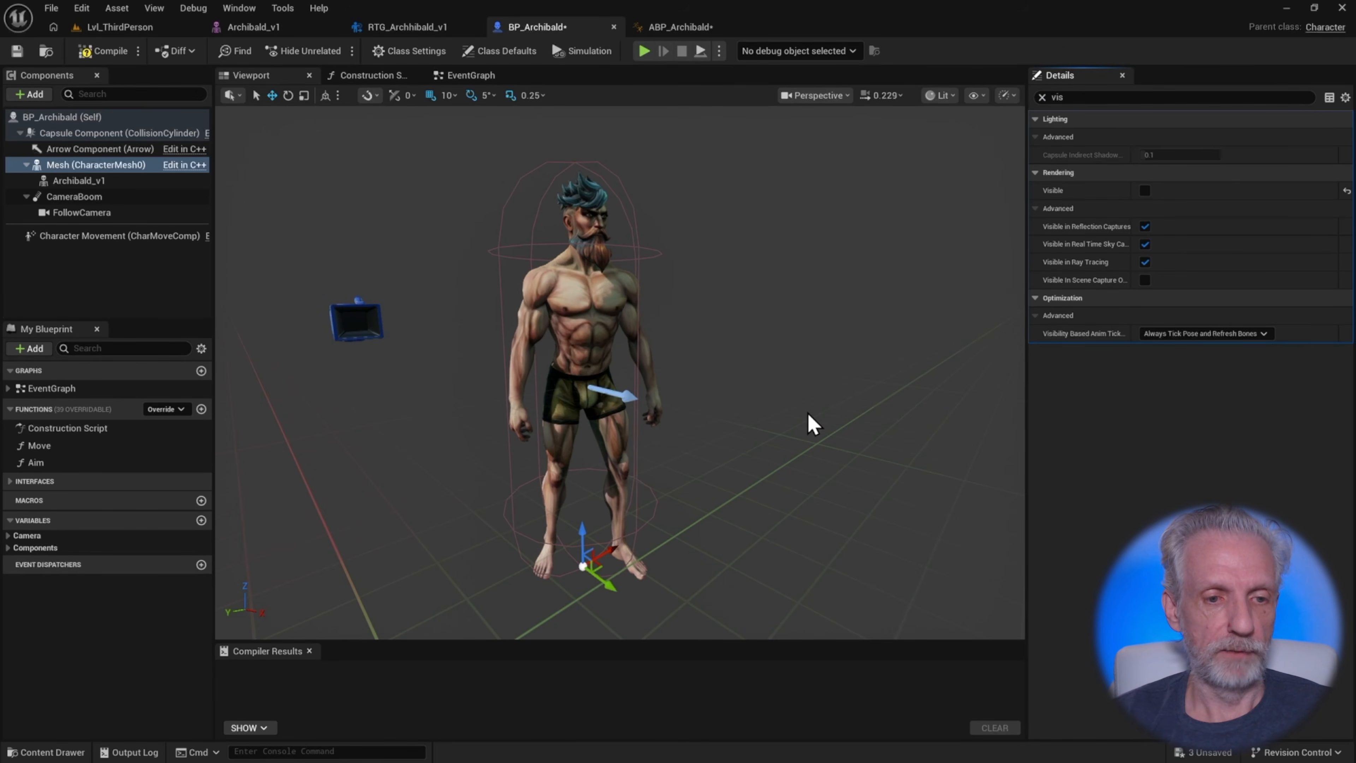
pyautogui.click(123, 52)
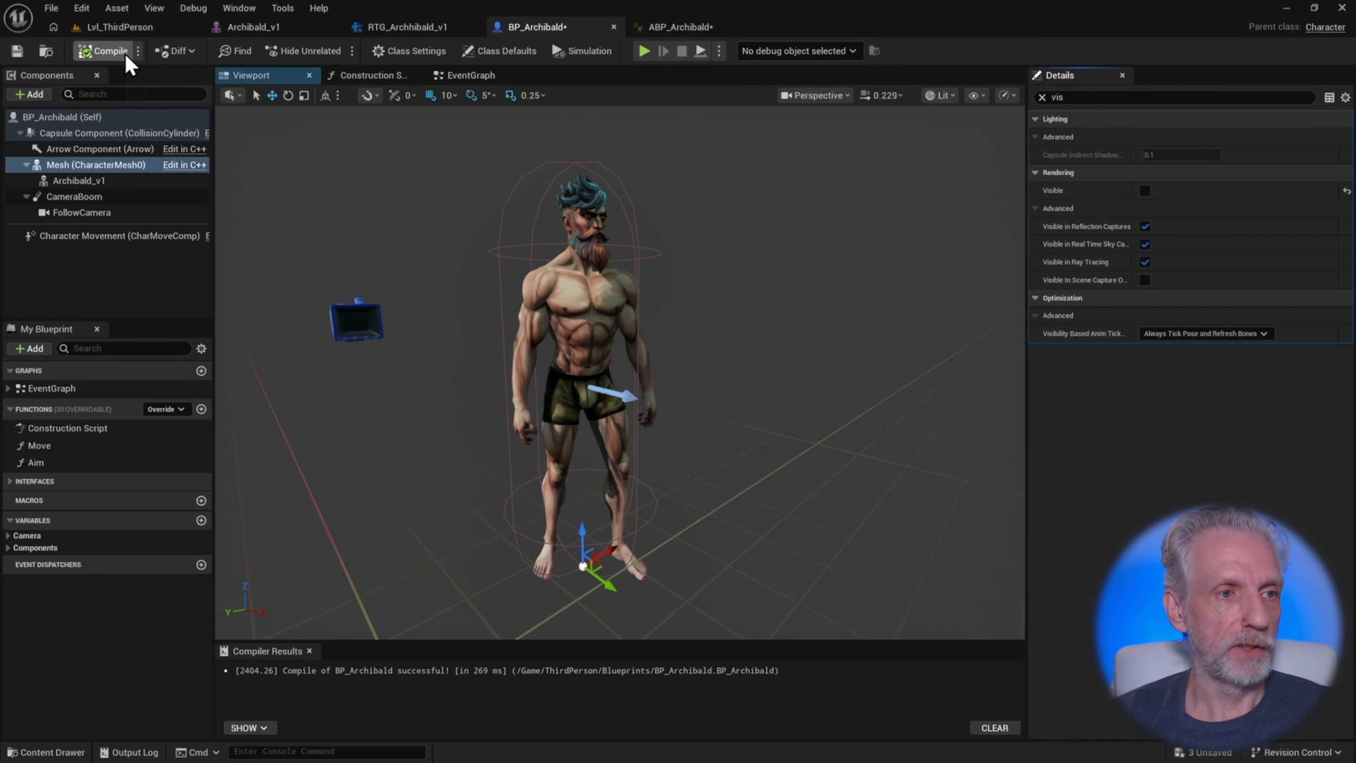
# In the level, set the game mode's pawn class to BP_Archibald
pyautogui.click(120, 27)
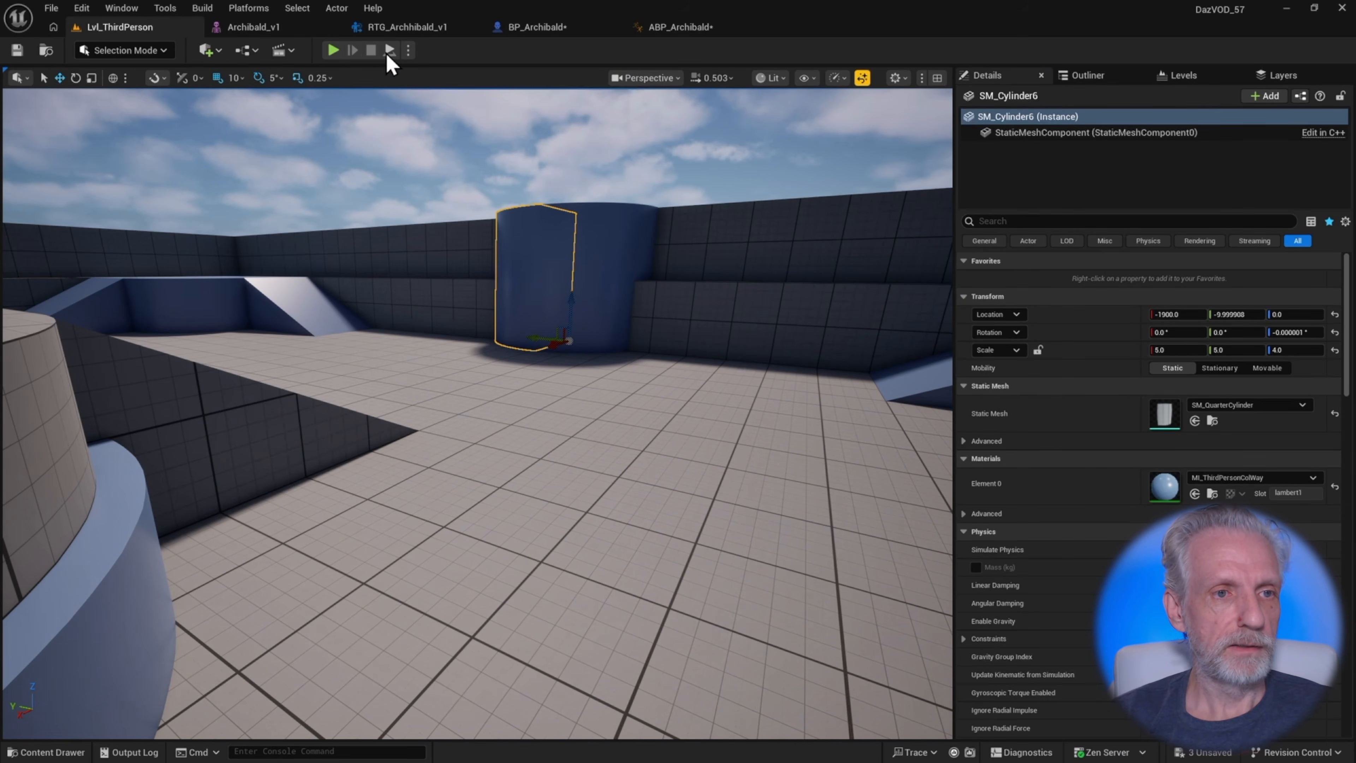
pyautogui.click(253, 50)
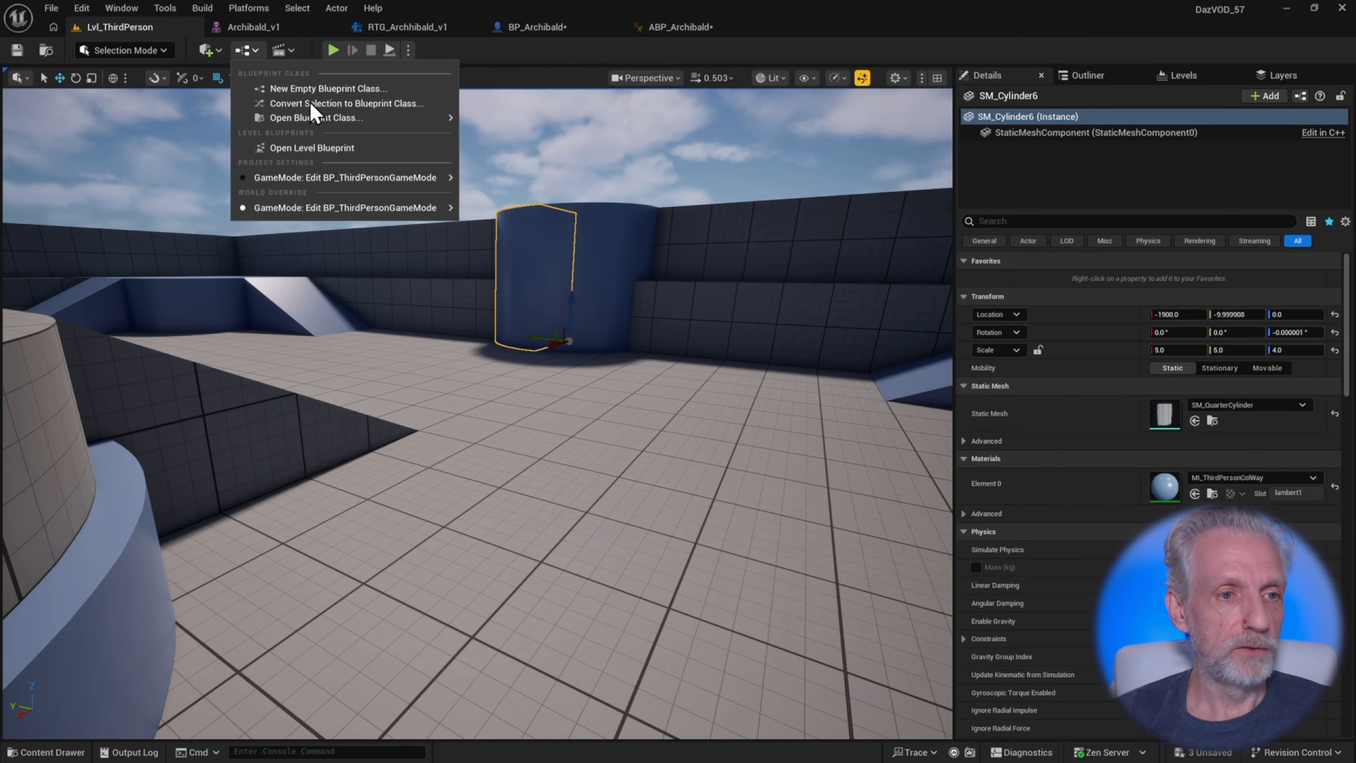
pyautogui.moveTo(326, 178)
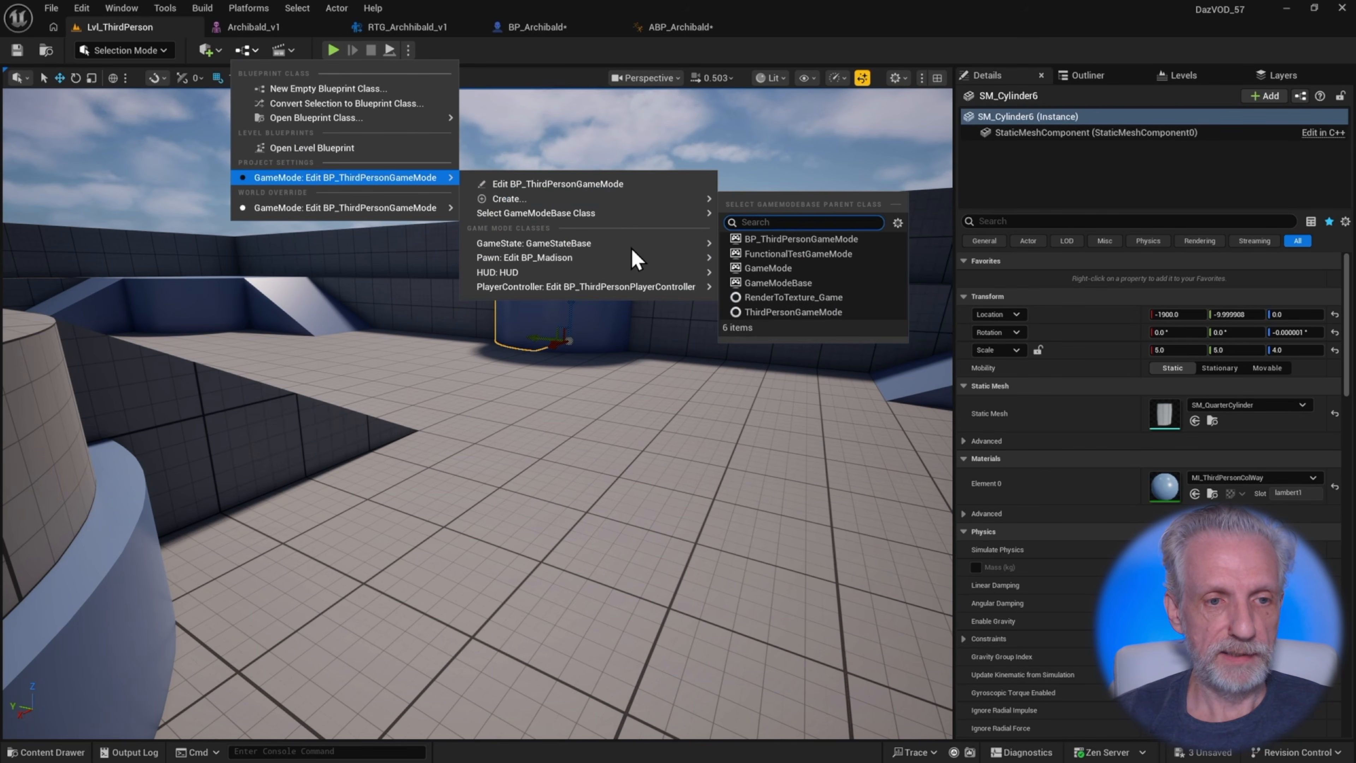
pyautogui.moveTo(610, 258)
pyautogui.moveTo(796, 293)
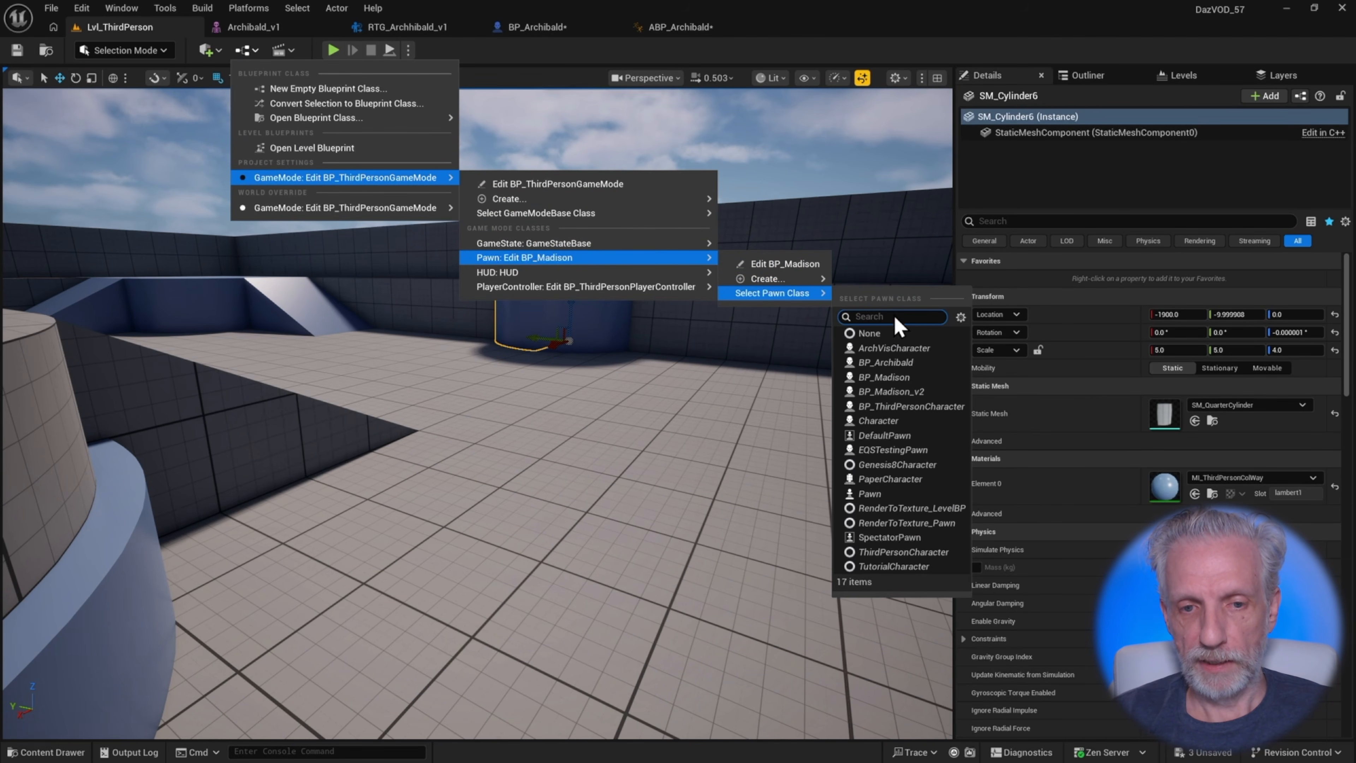
pyautogui.click(906, 363)
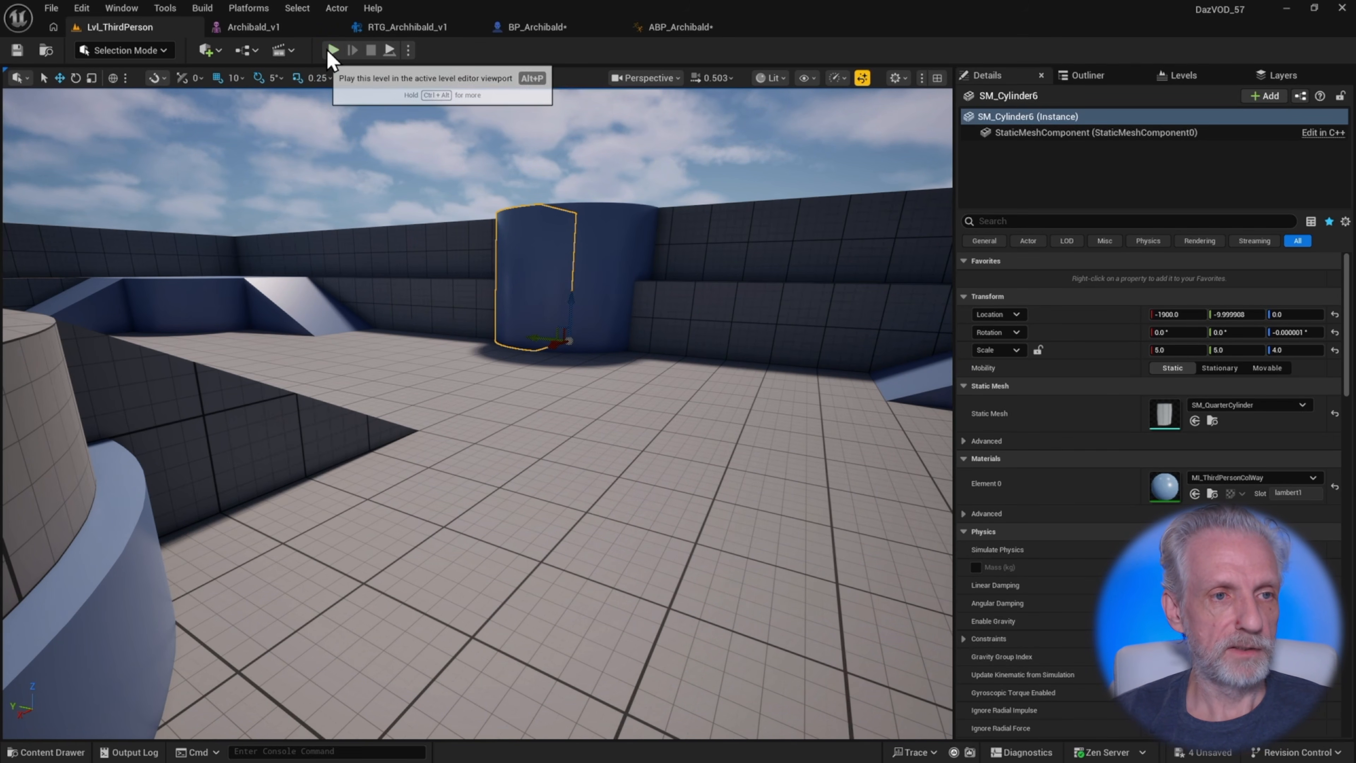
# Play the level and run the Archibald character around to test the retargeted animations
pyautogui.hotkey('alt', 'p')
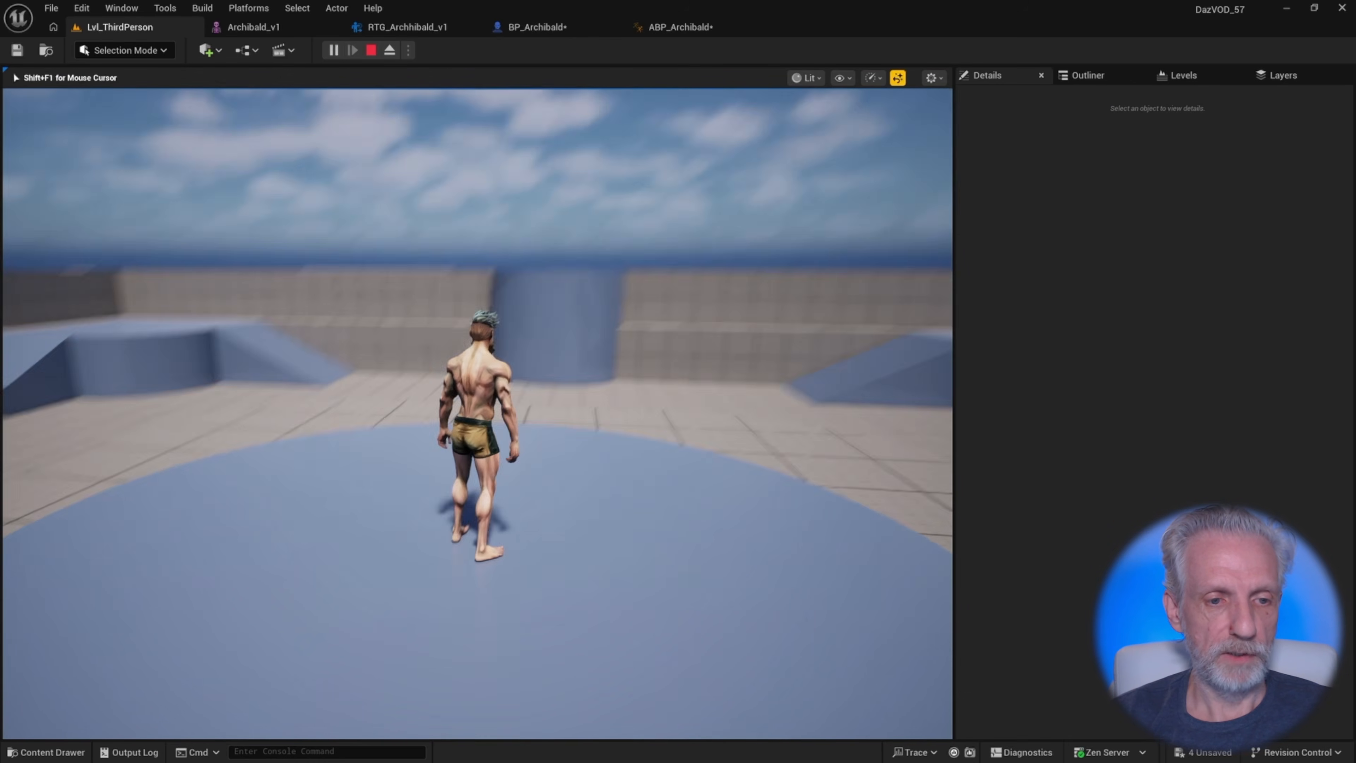
pyautogui.press('w')
pyautogui.press('space')
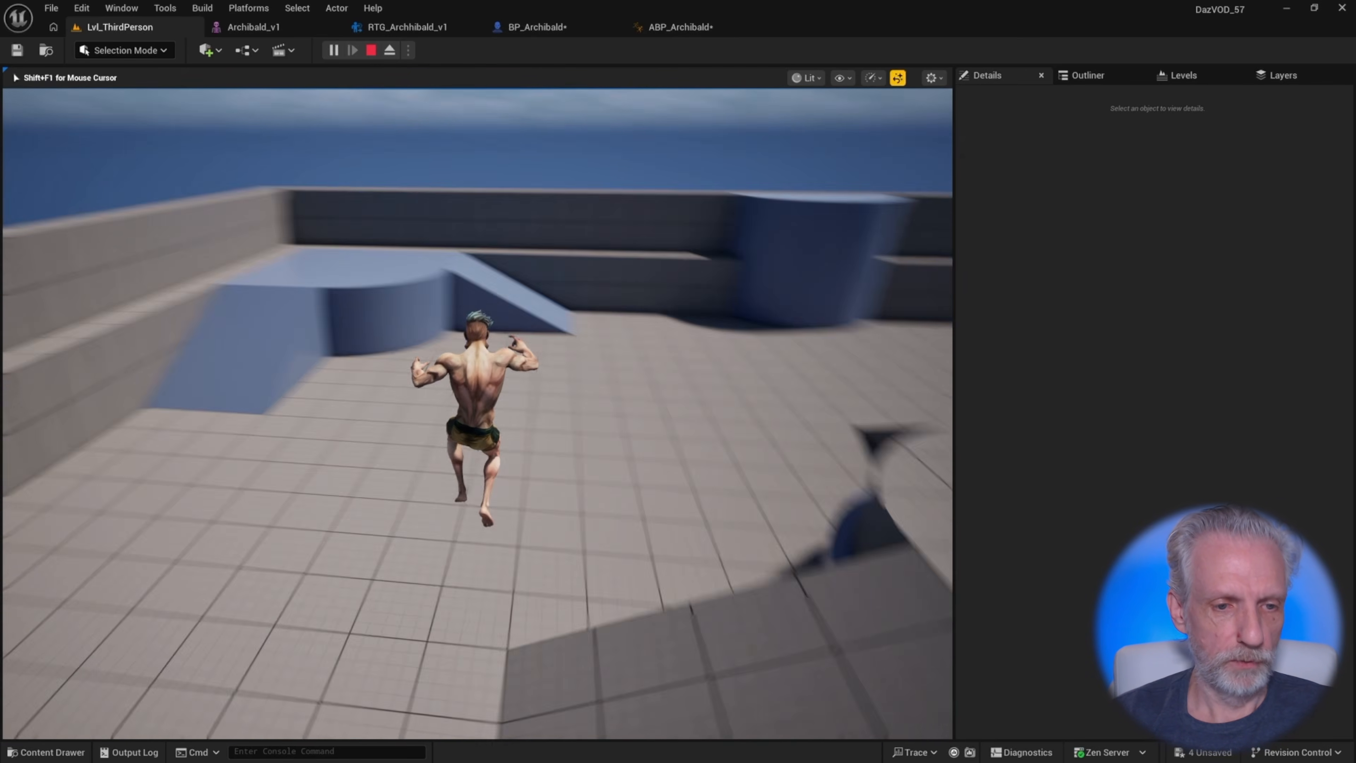
pyautogui.press('s')
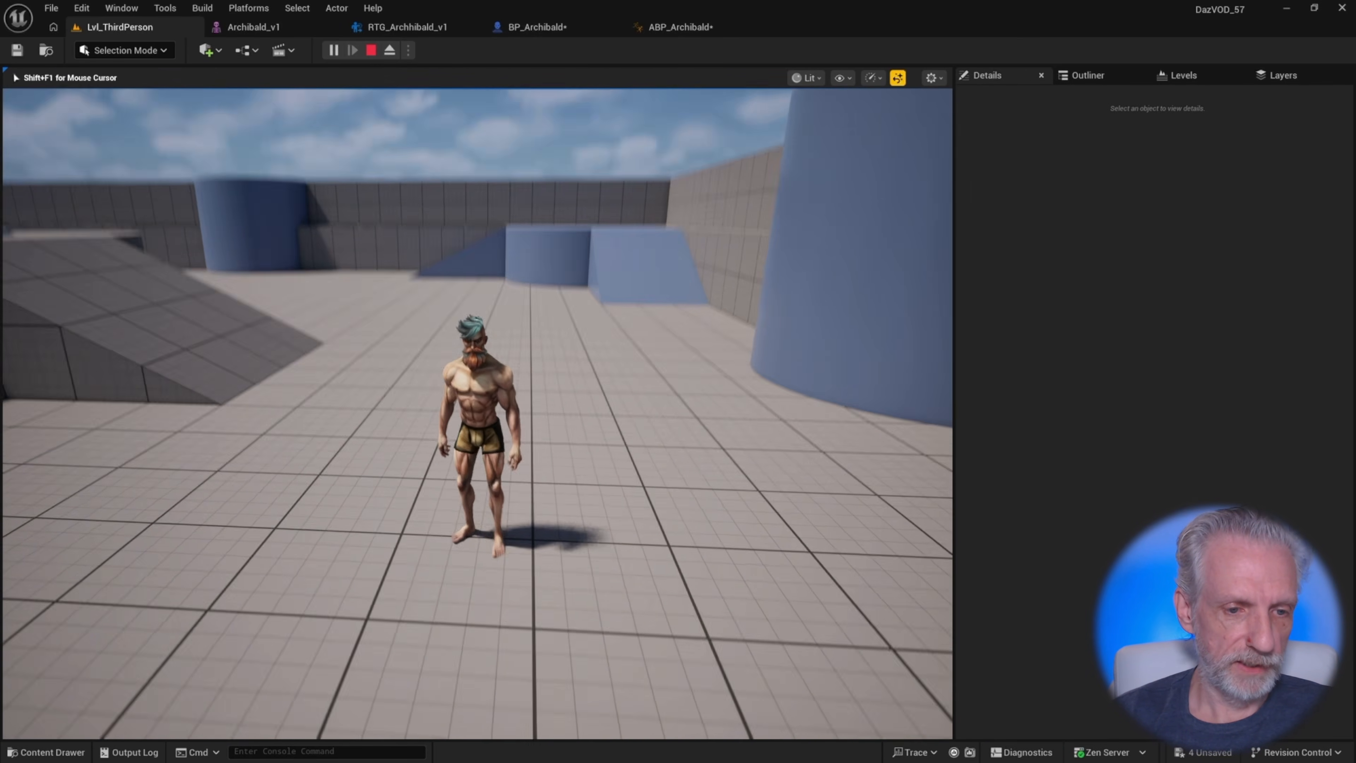
pyautogui.press('a')
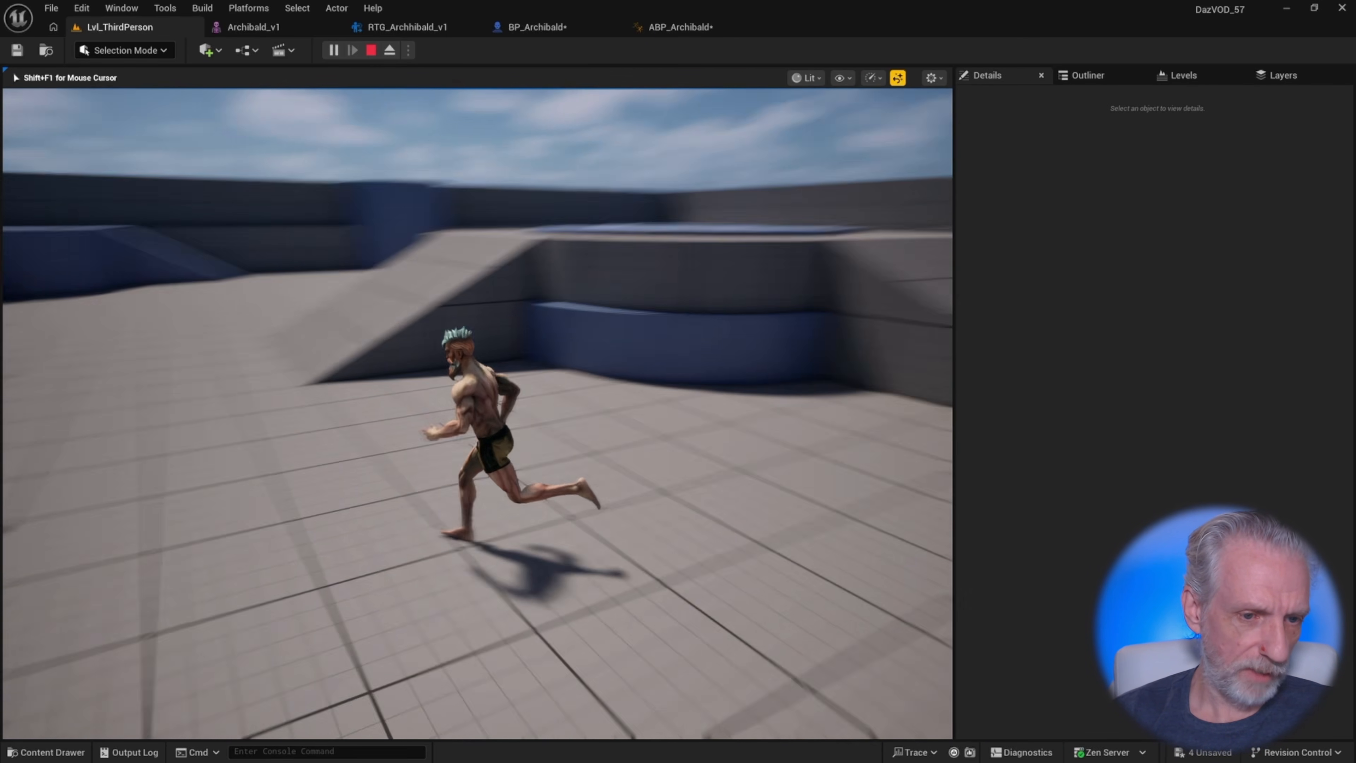
pyautogui.press('w')
pyautogui.press('a')
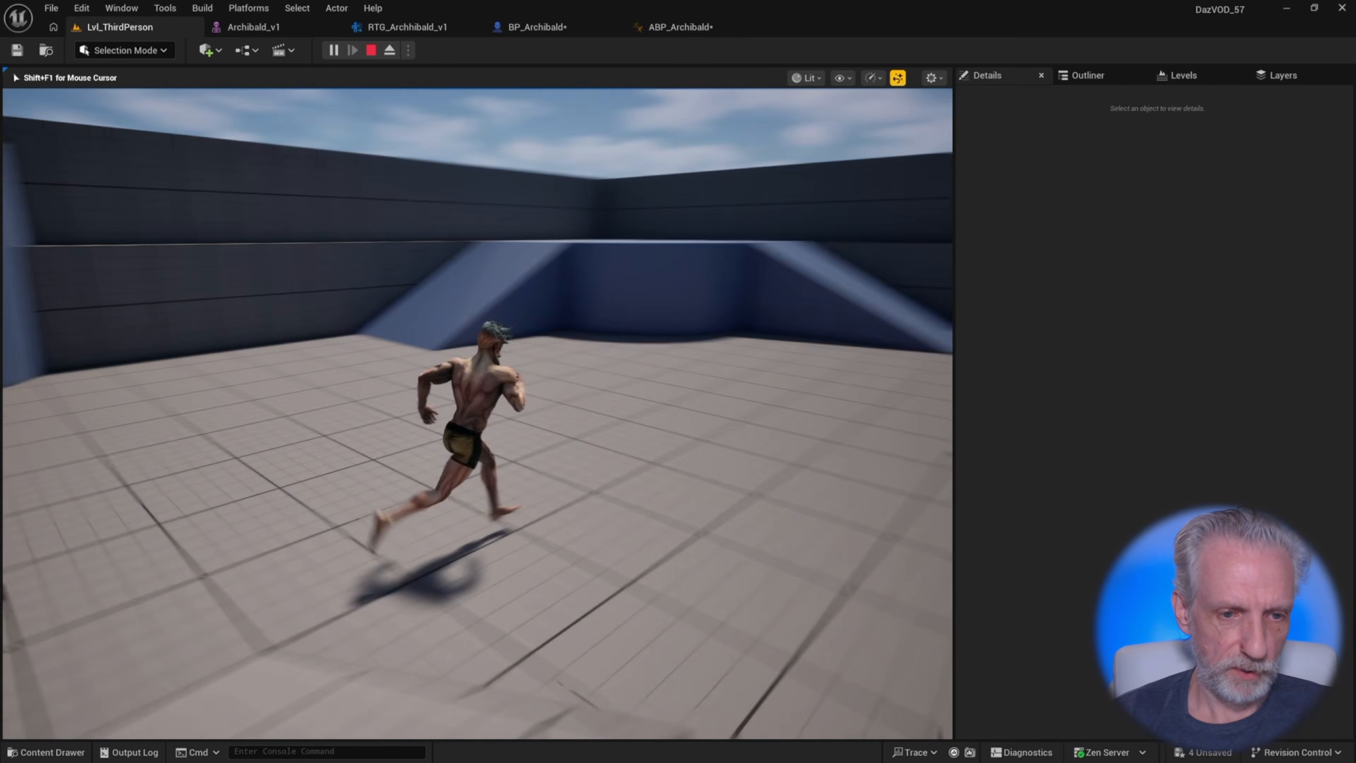
pyautogui.press('s')
pyautogui.press('a')
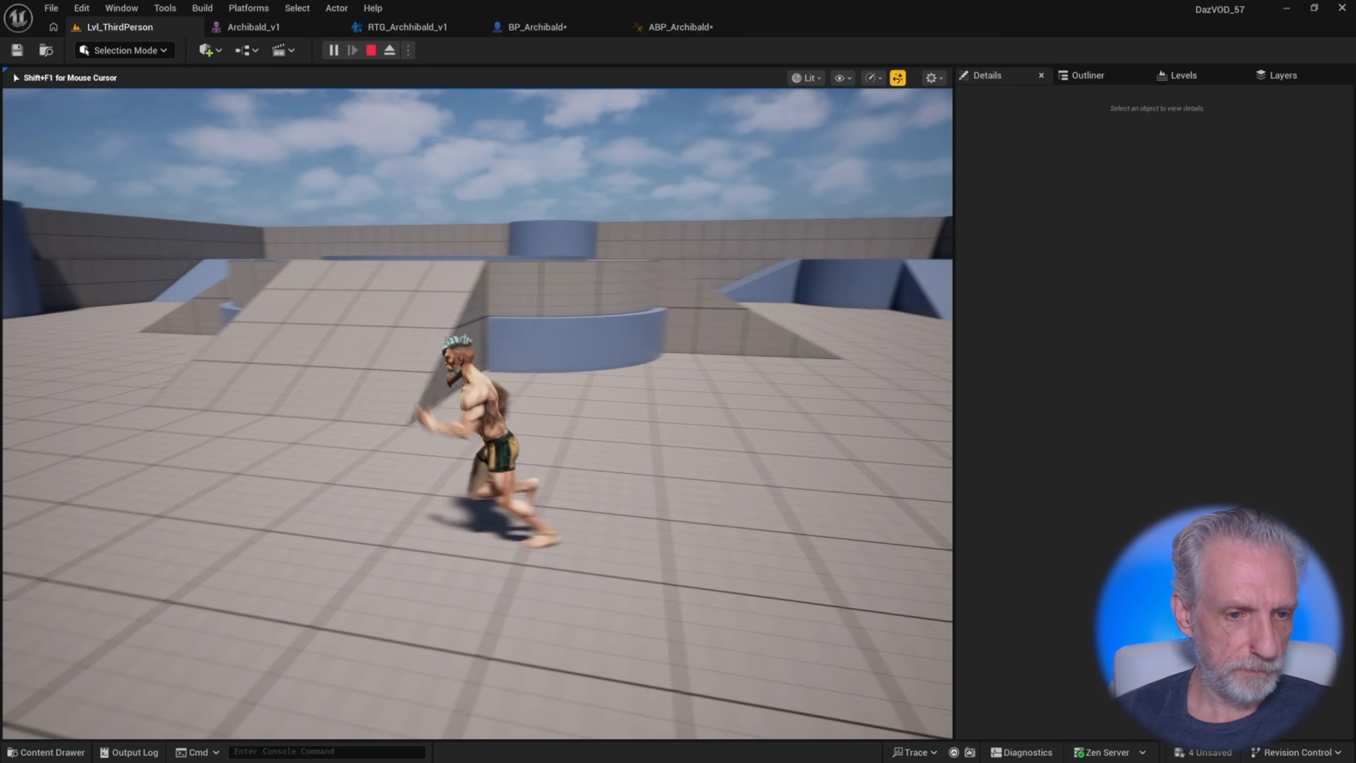
pyautogui.press('w')
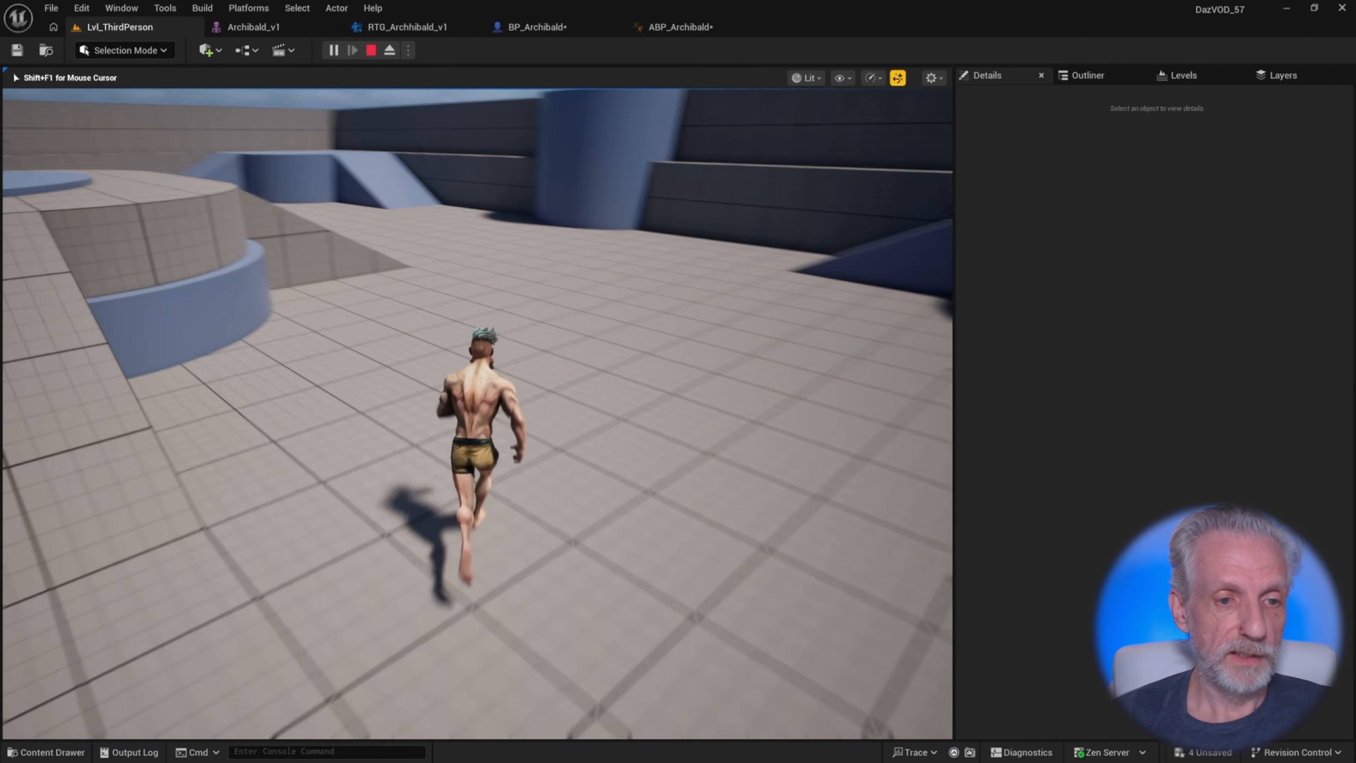
pyautogui.press('d')
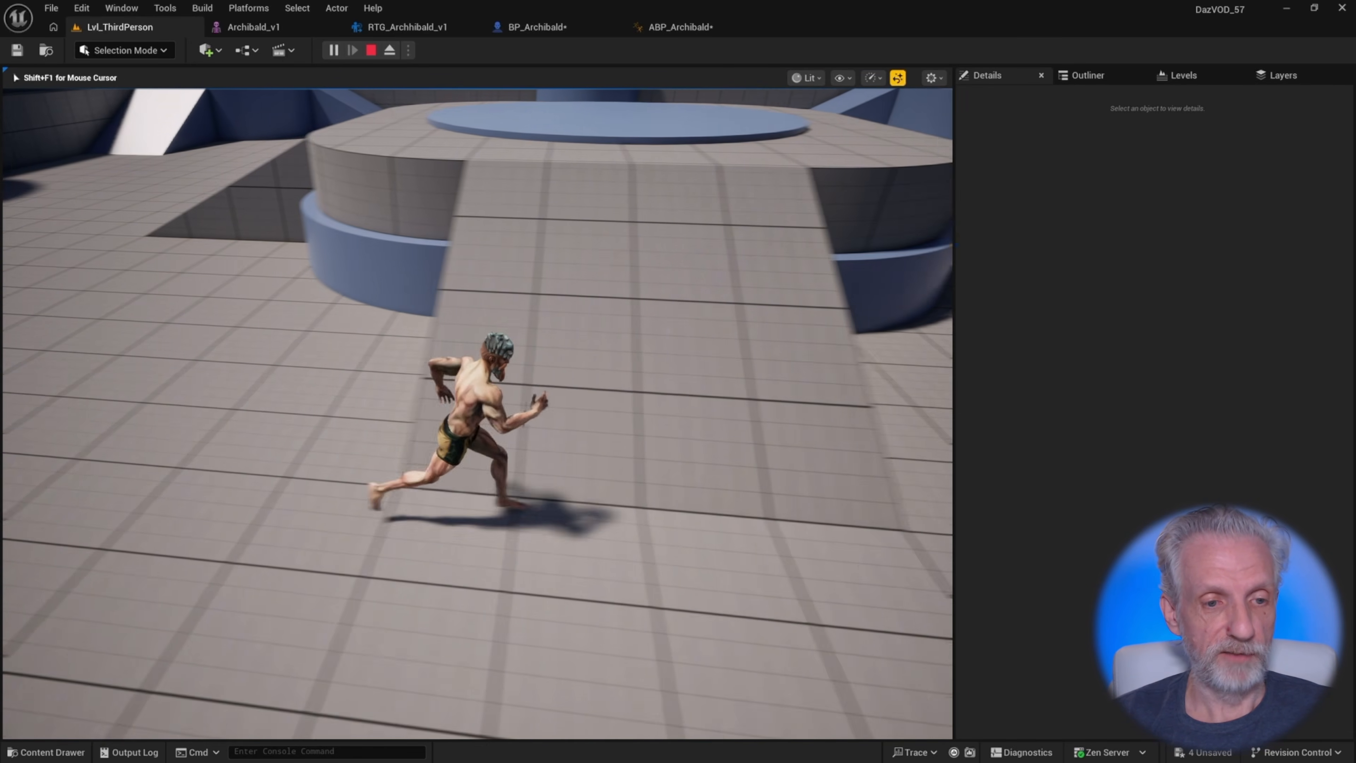
pyautogui.press('w')
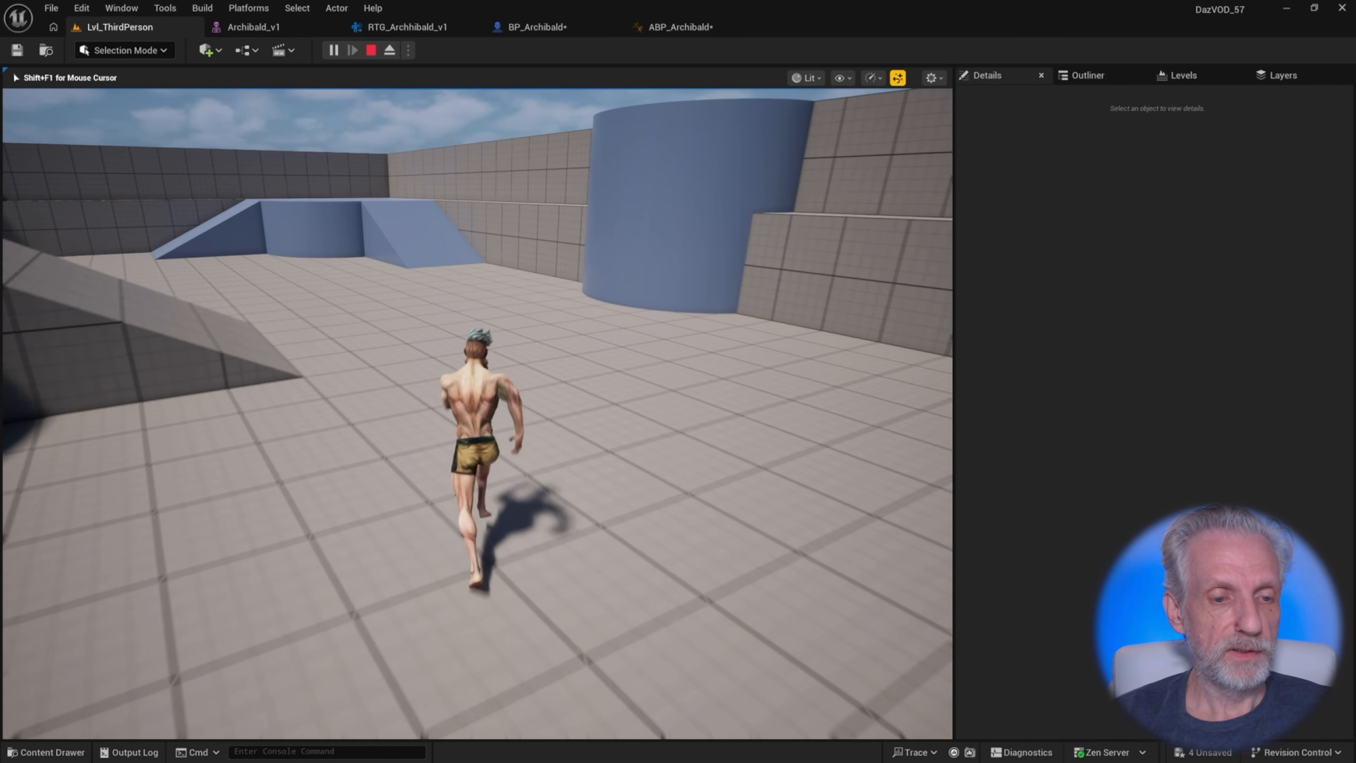
pyautogui.press('Escape')
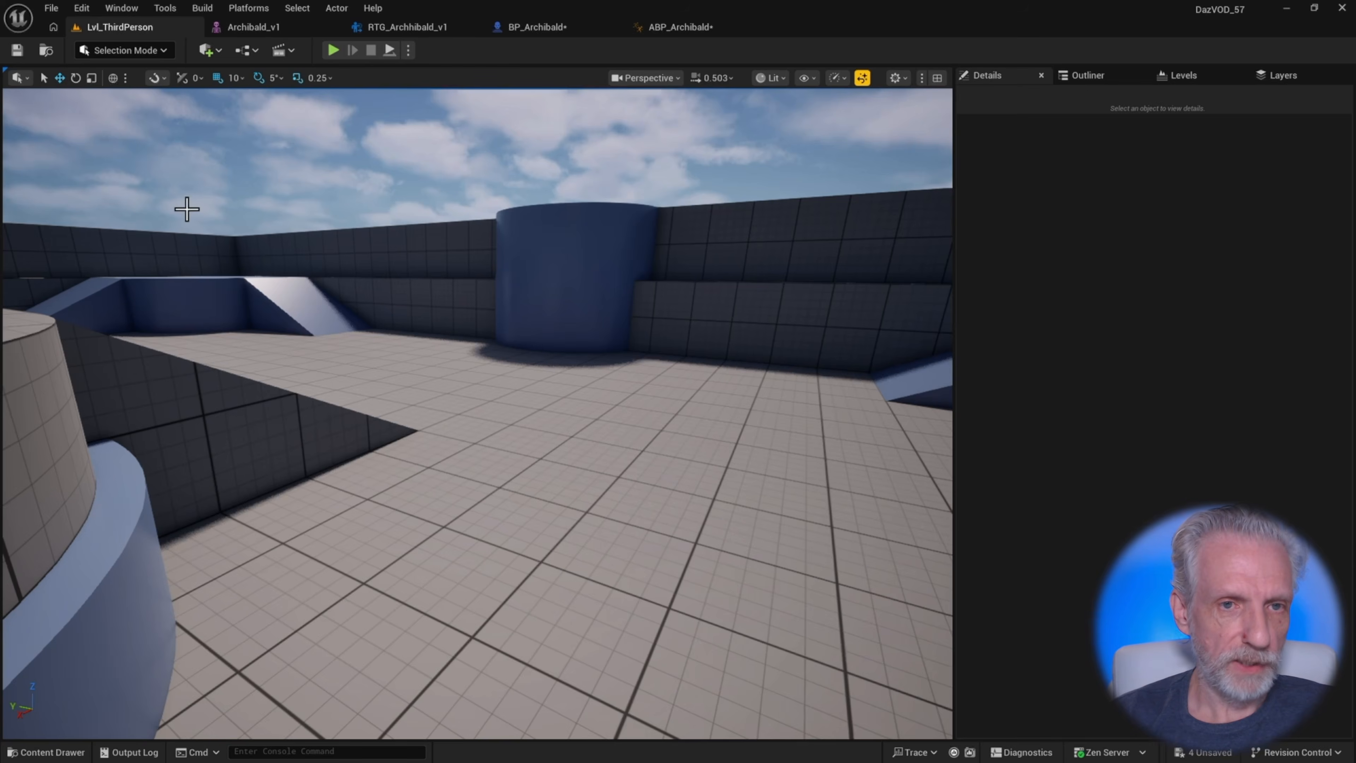
# In BP_Archibald, move the FollowCamera forward toward the character
pyautogui.click(525, 27)
pyautogui.moveTo(619, 374); pyautogui.dragTo(587, 369, button='right')
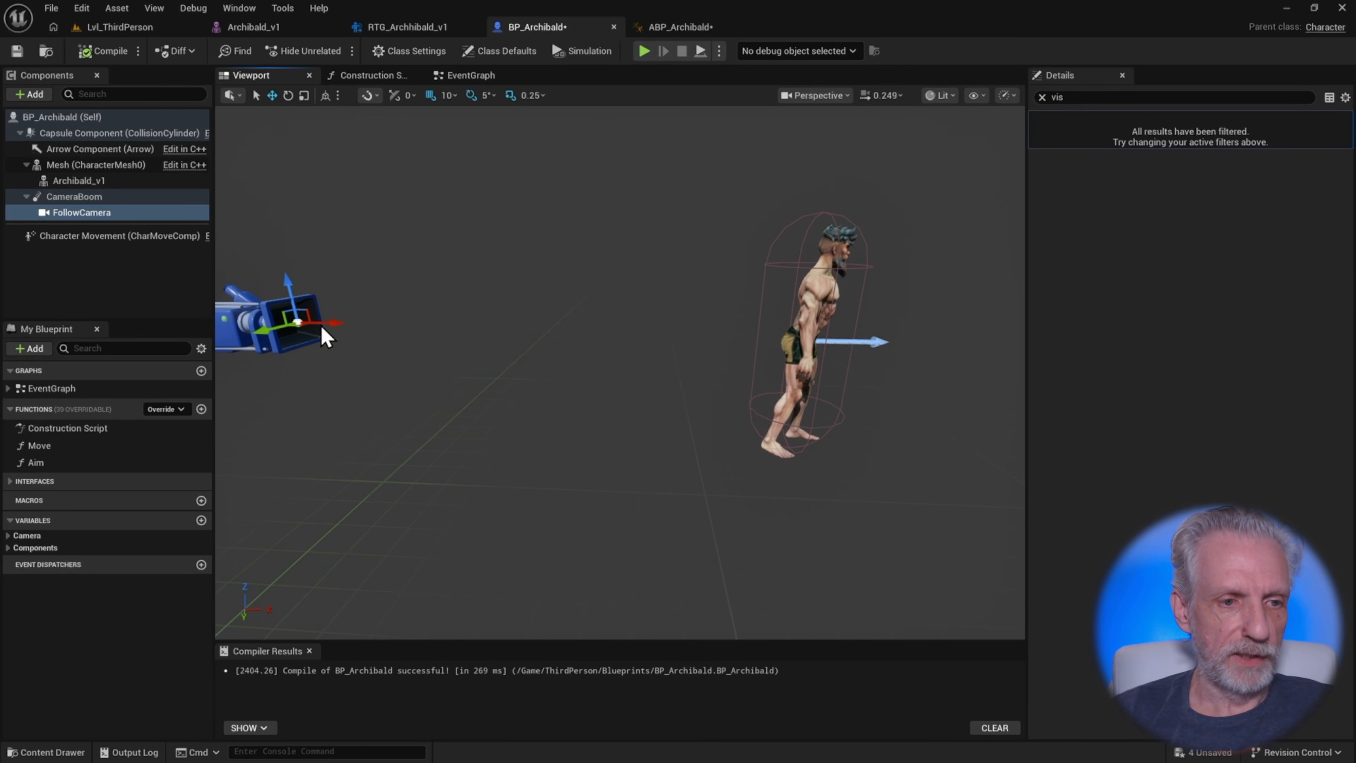
pyautogui.moveTo(332, 322); pyautogui.dragTo(488, 319)
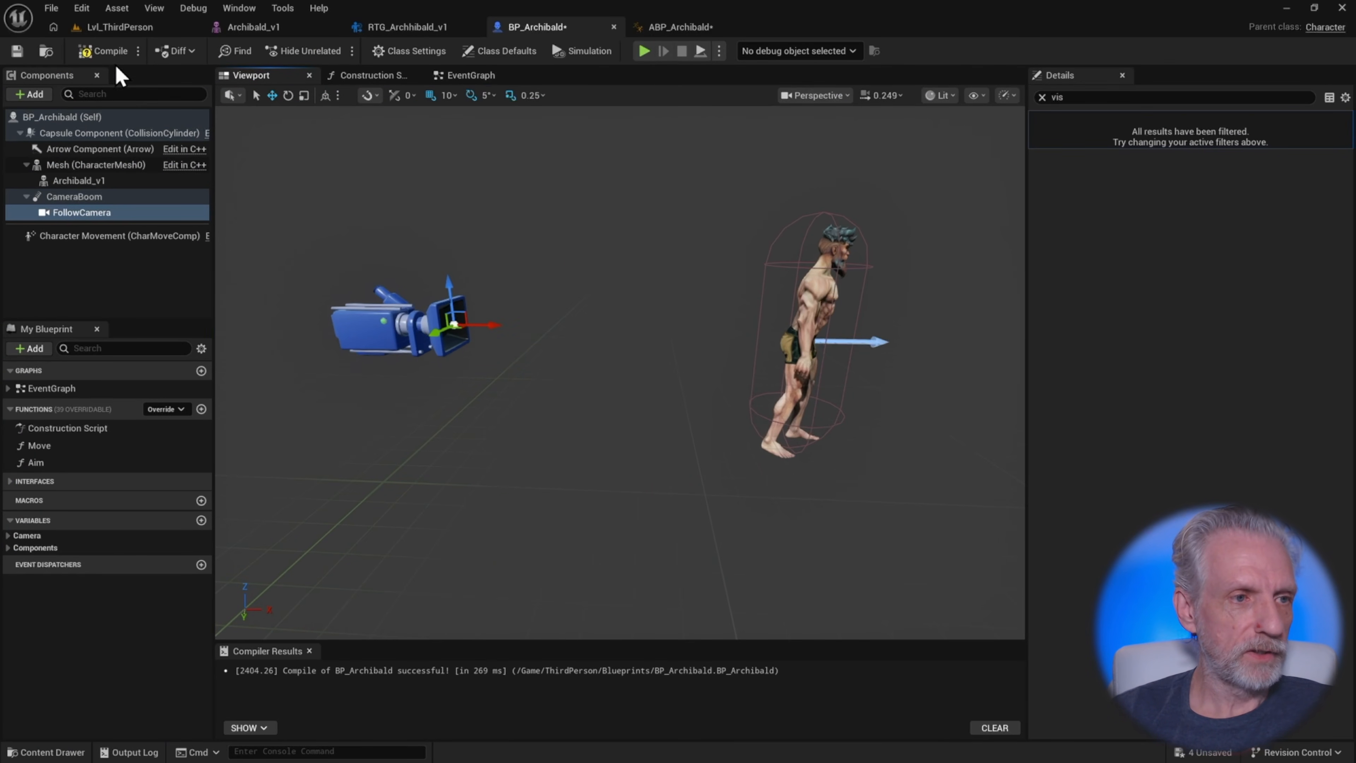
# Play the level again and run the character around to check the new camera distance
pyautogui.click(120, 27)
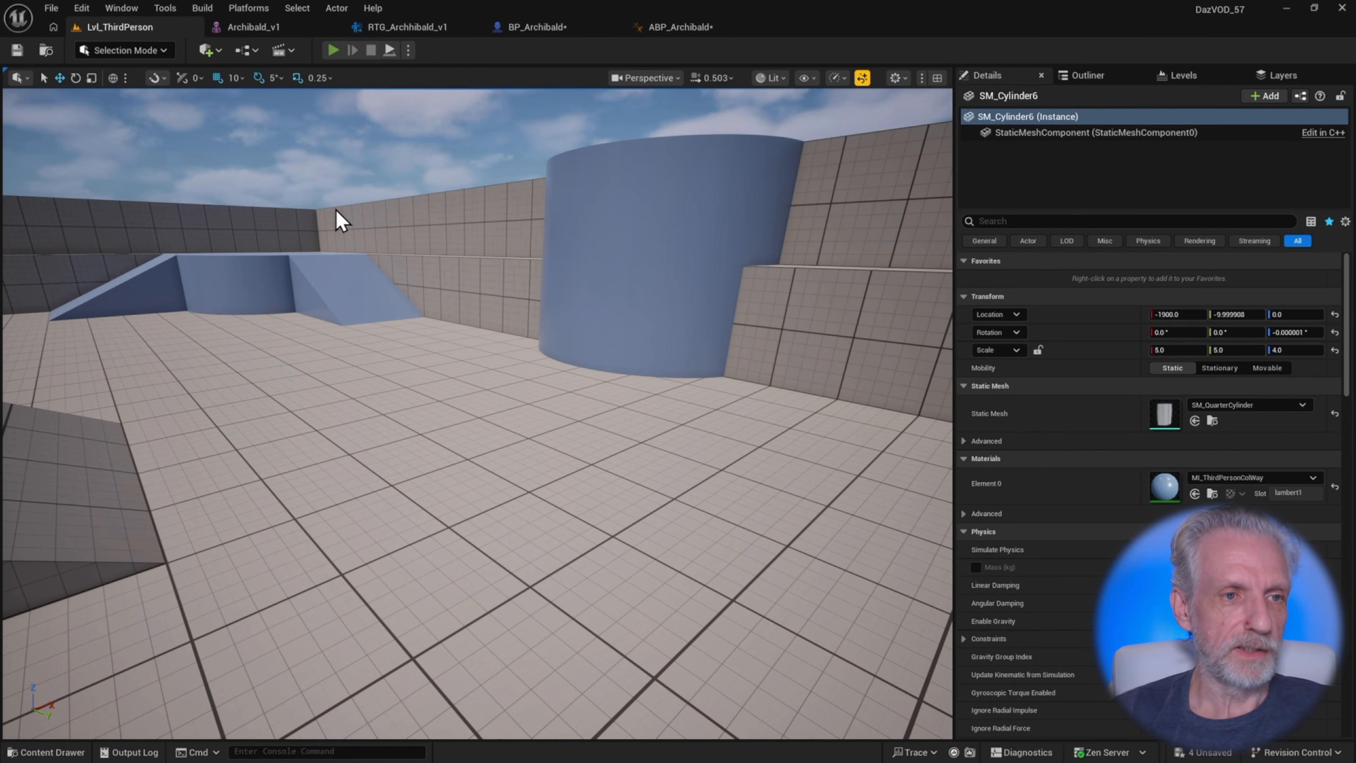
pyautogui.hotkey('alt', 'p')
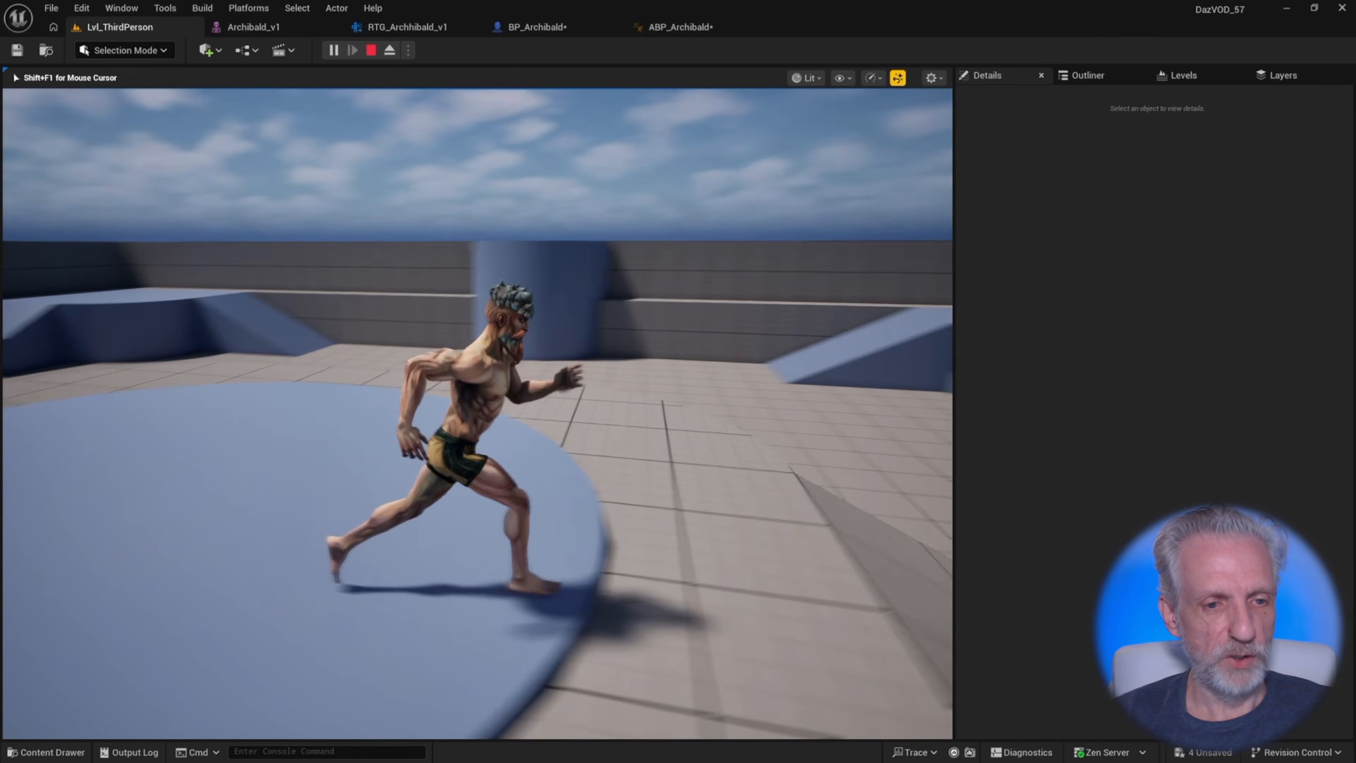
pyautogui.press('d')
pyautogui.press('w')
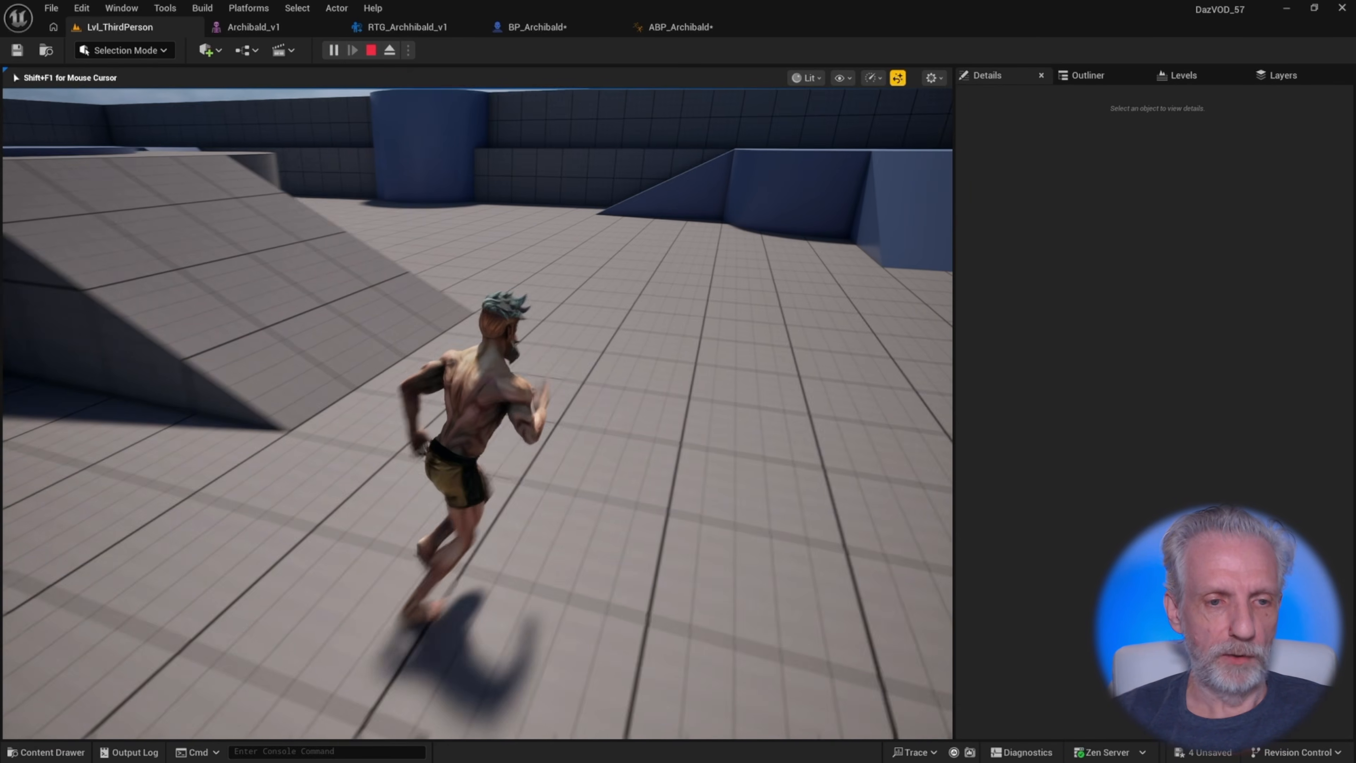
pyautogui.press('w')
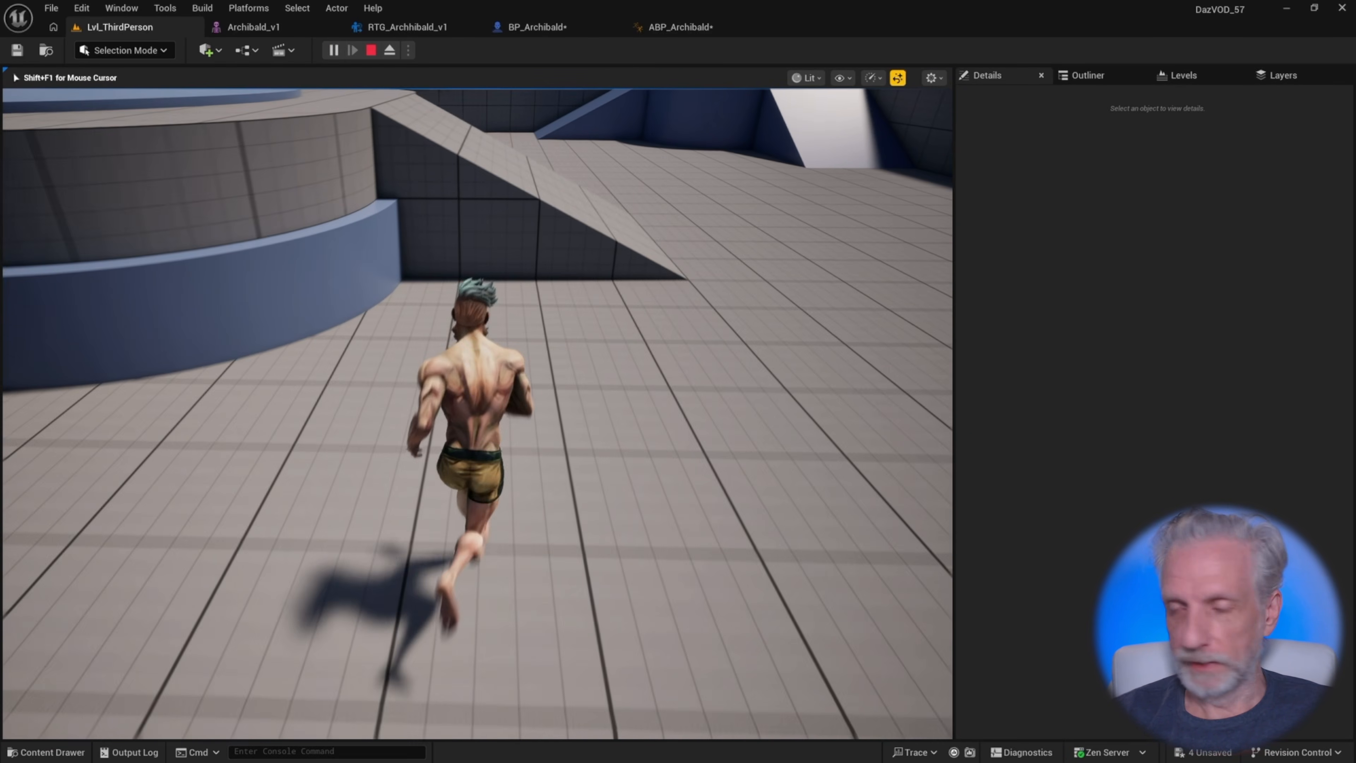
pyautogui.press('d')
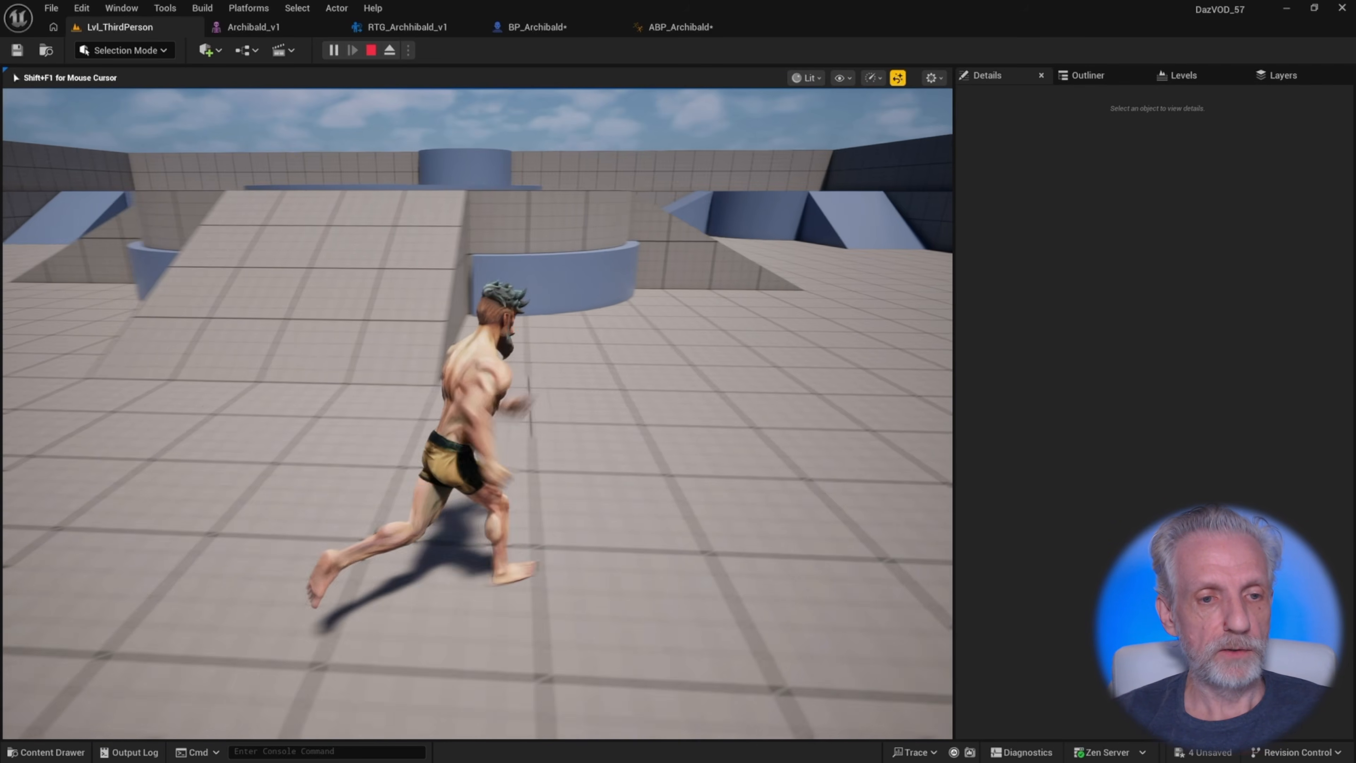
pyautogui.press('w')
pyautogui.press('d')
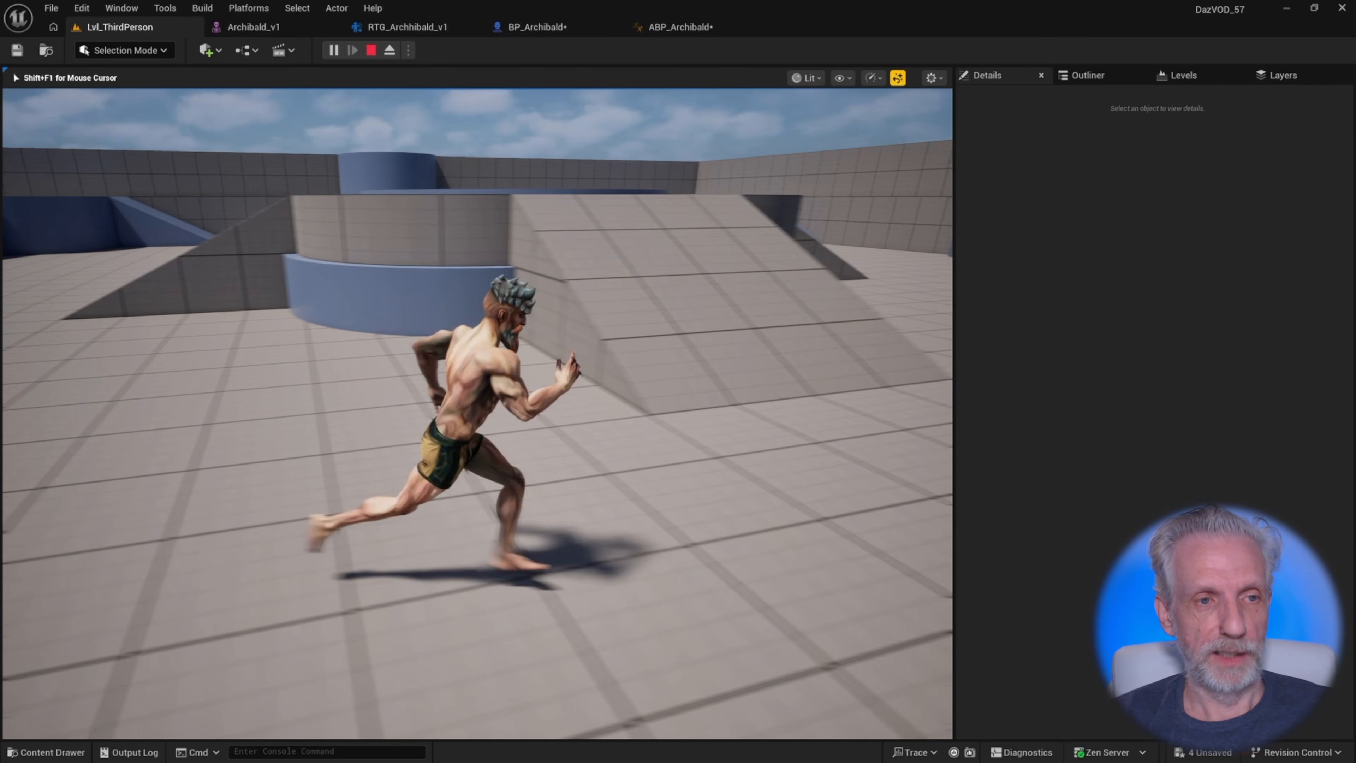
pyautogui.hotkey('shift', 'F1')
pyautogui.press('Escape')
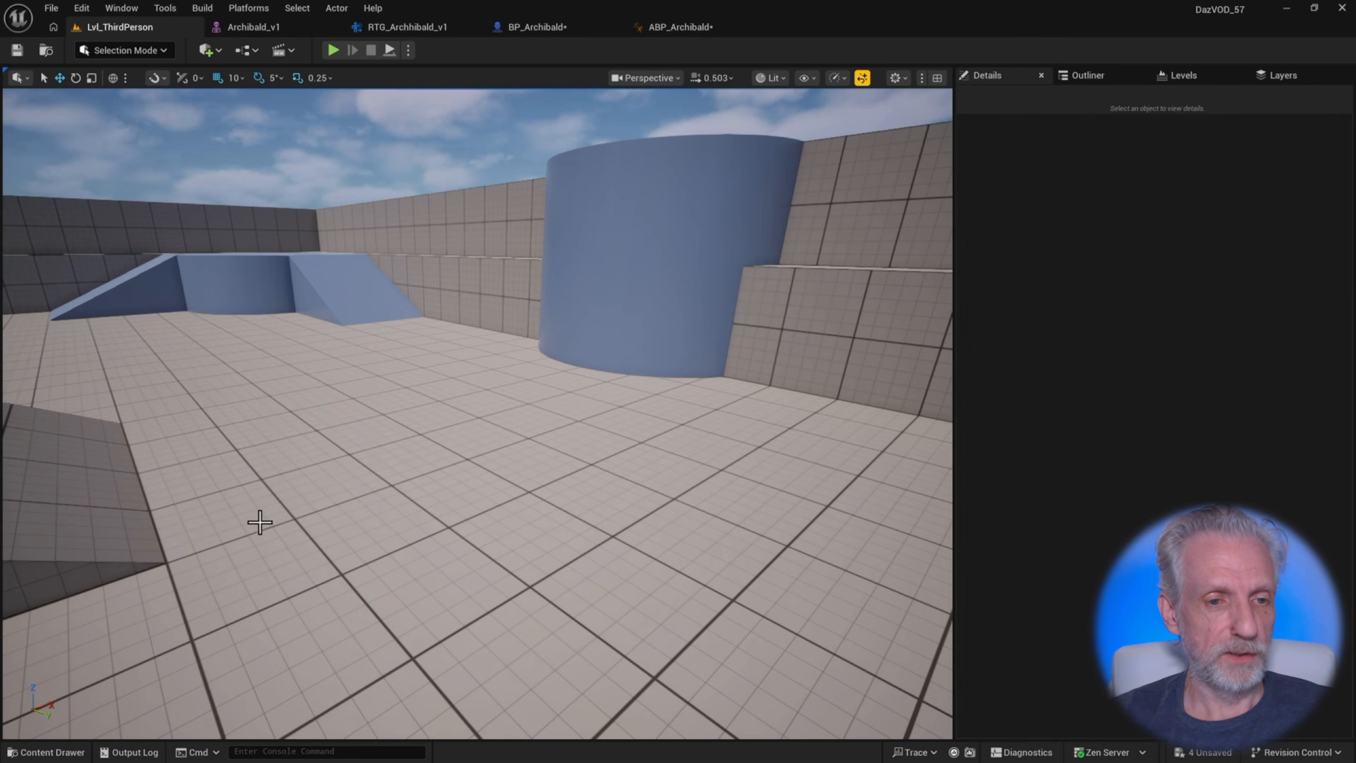
# Open the Archibald_v1_Skeleton asset and browse its bone hierarchy in the skeleton tree
pyautogui.moveTo(383, 452); pyautogui.dragTo(399, 455, button='right')
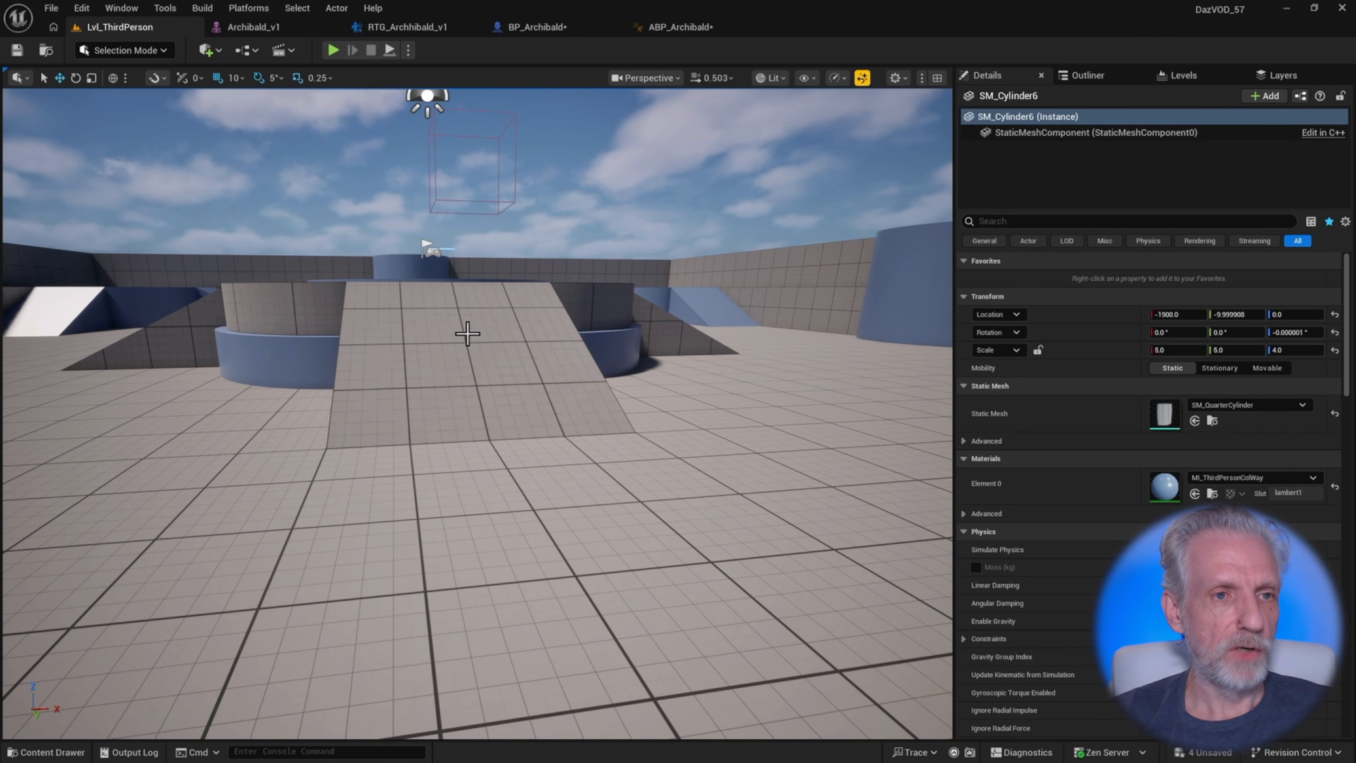
pyautogui.hotkey('ctrl', 'space')
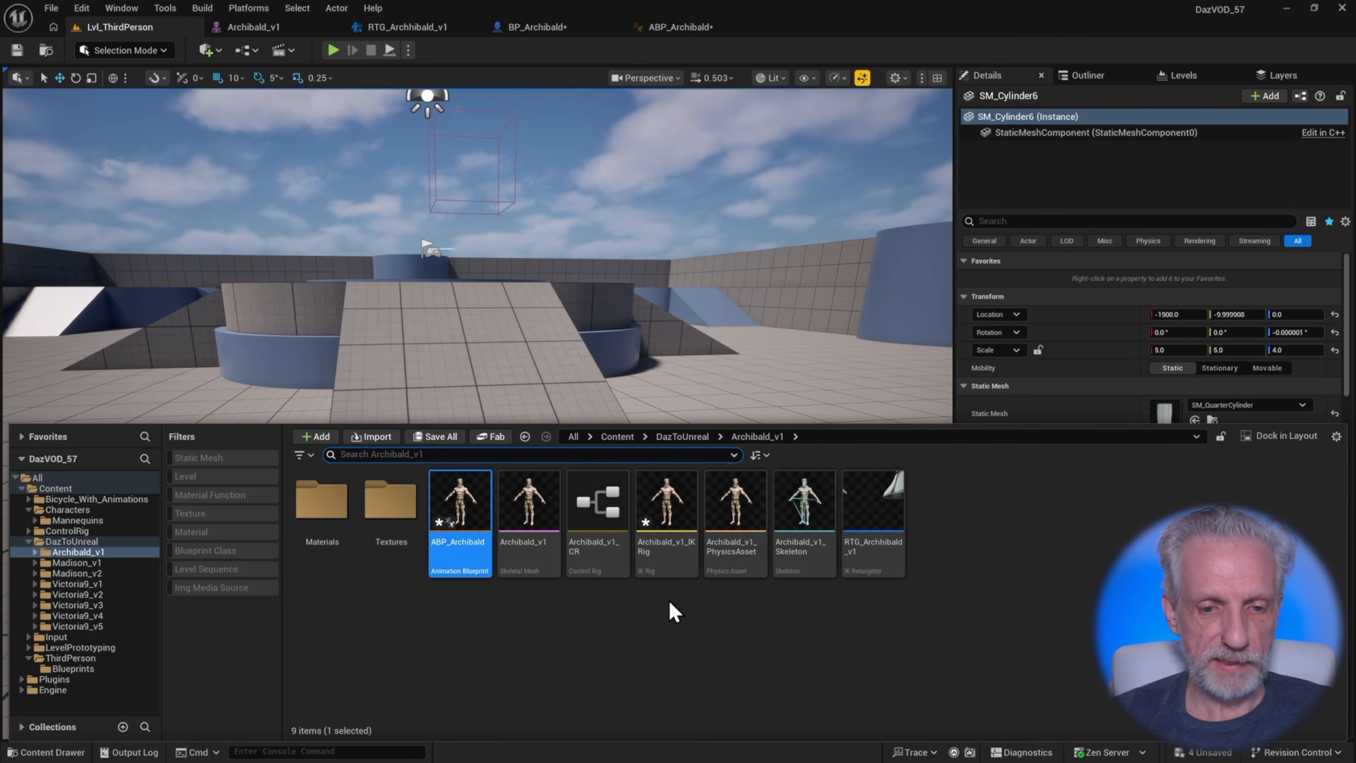
pyautogui.click(797, 539)
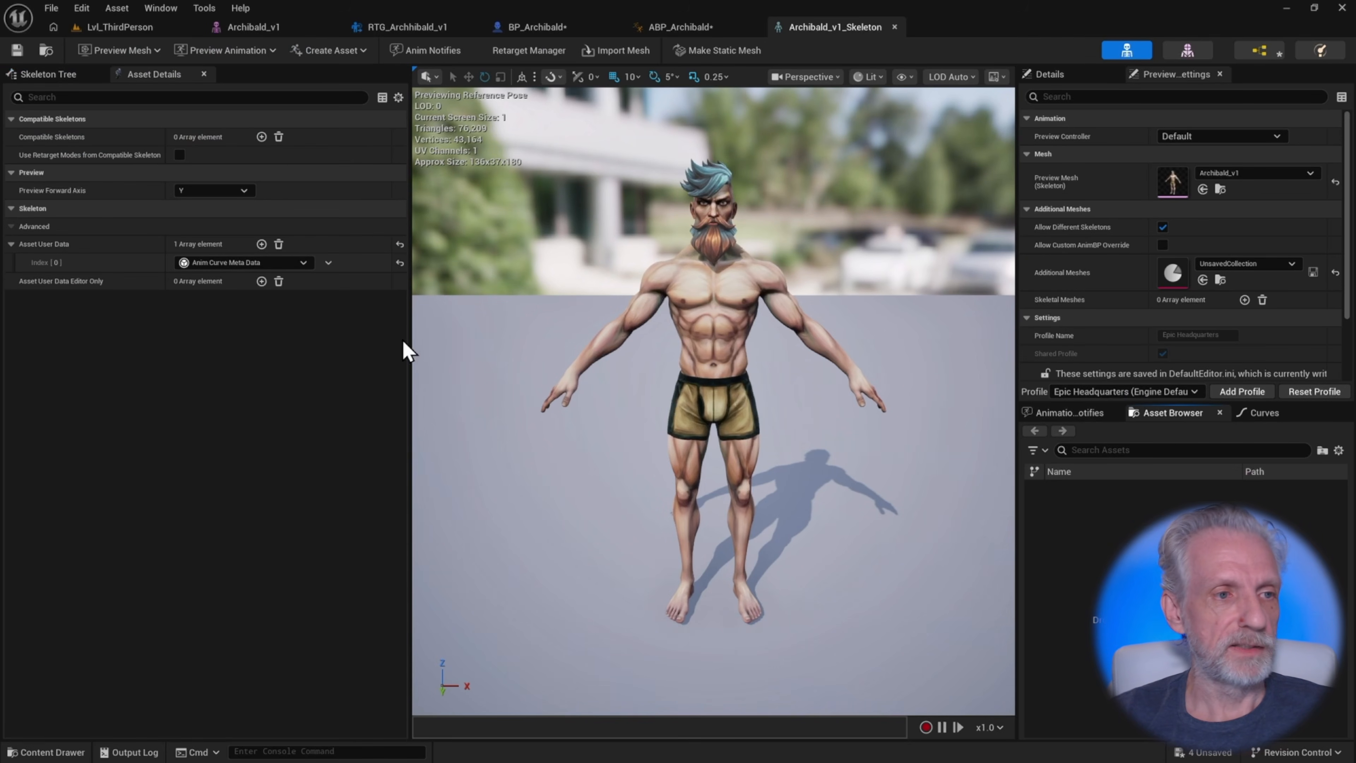
pyautogui.click(60, 74)
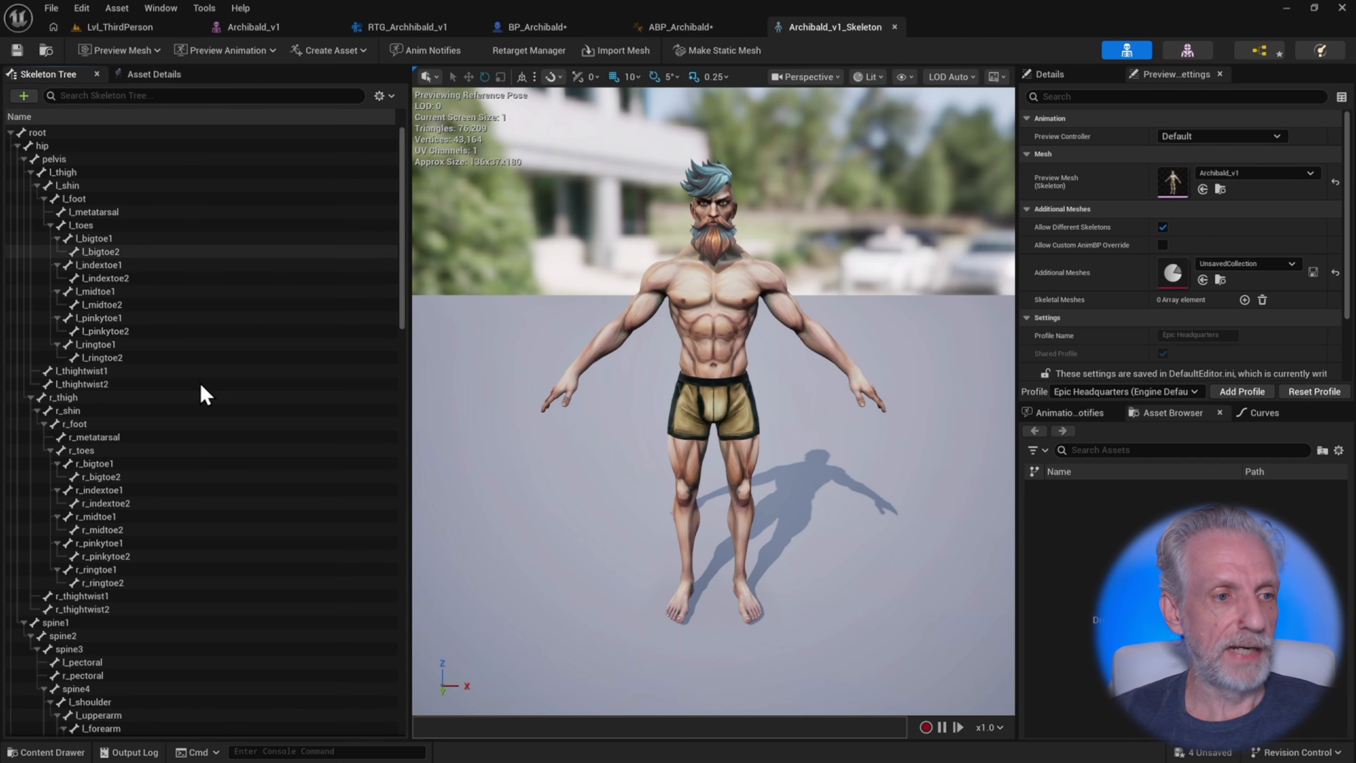
pyautogui.scroll(-3, 200, 385)
pyautogui.scroll(3, 223, 445)
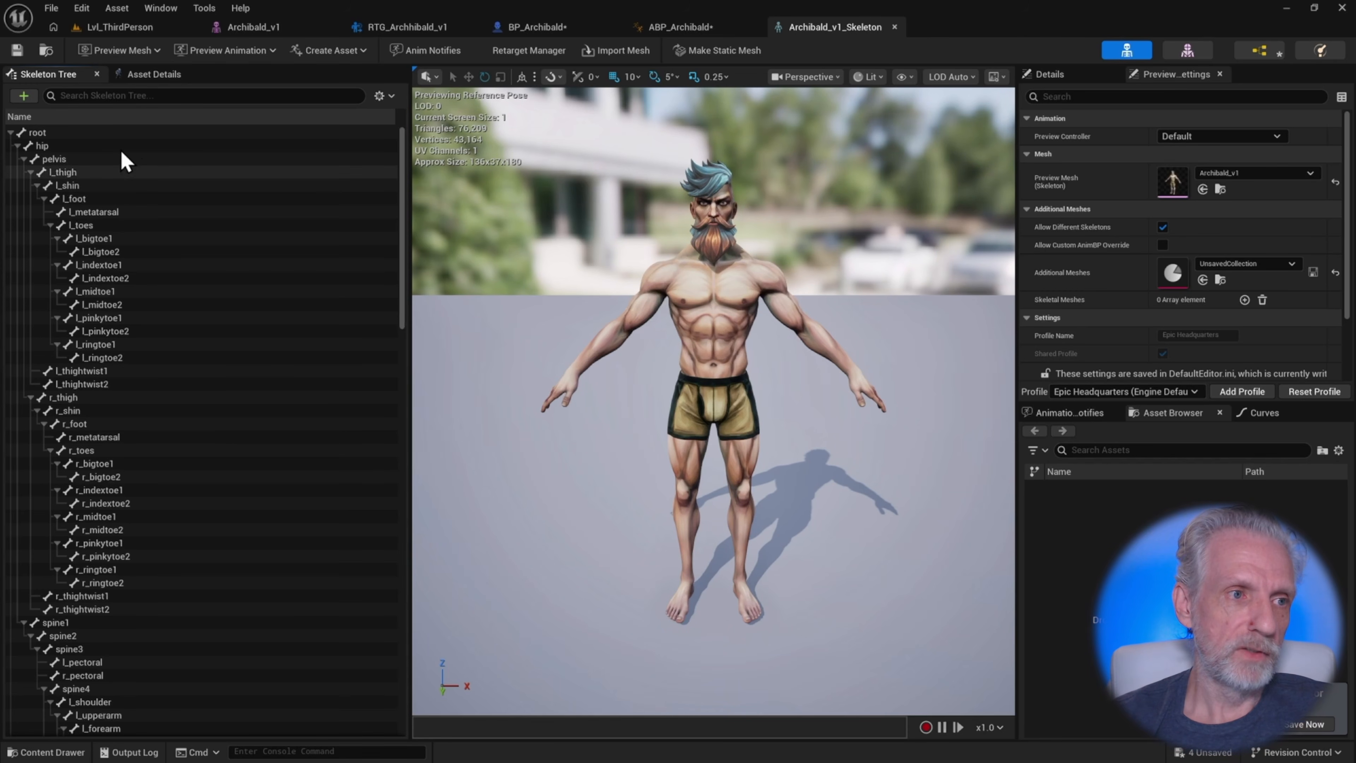
# Open Project Settings and examine the Daz to Unreal Settings plugin section, including its skeleton settings
pyautogui.click(82, 9)
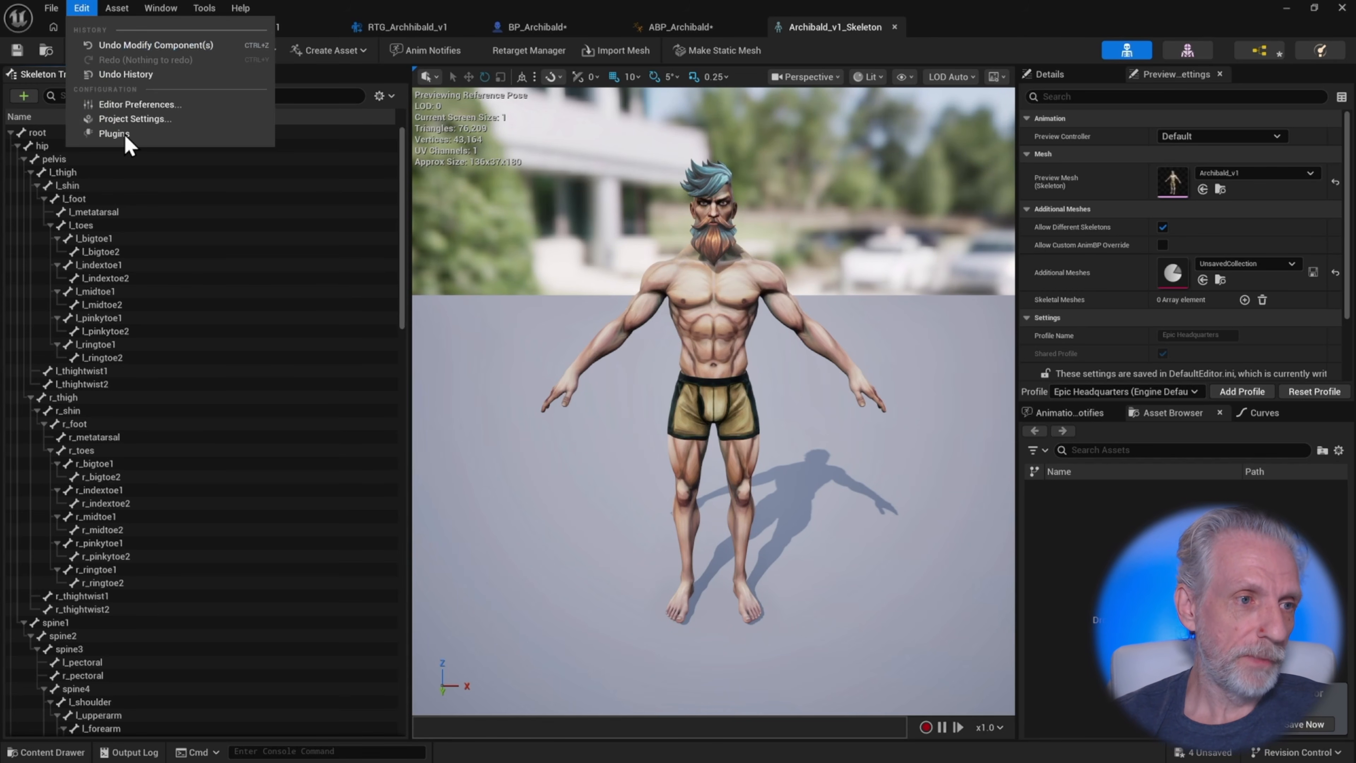
pyautogui.click(131, 120)
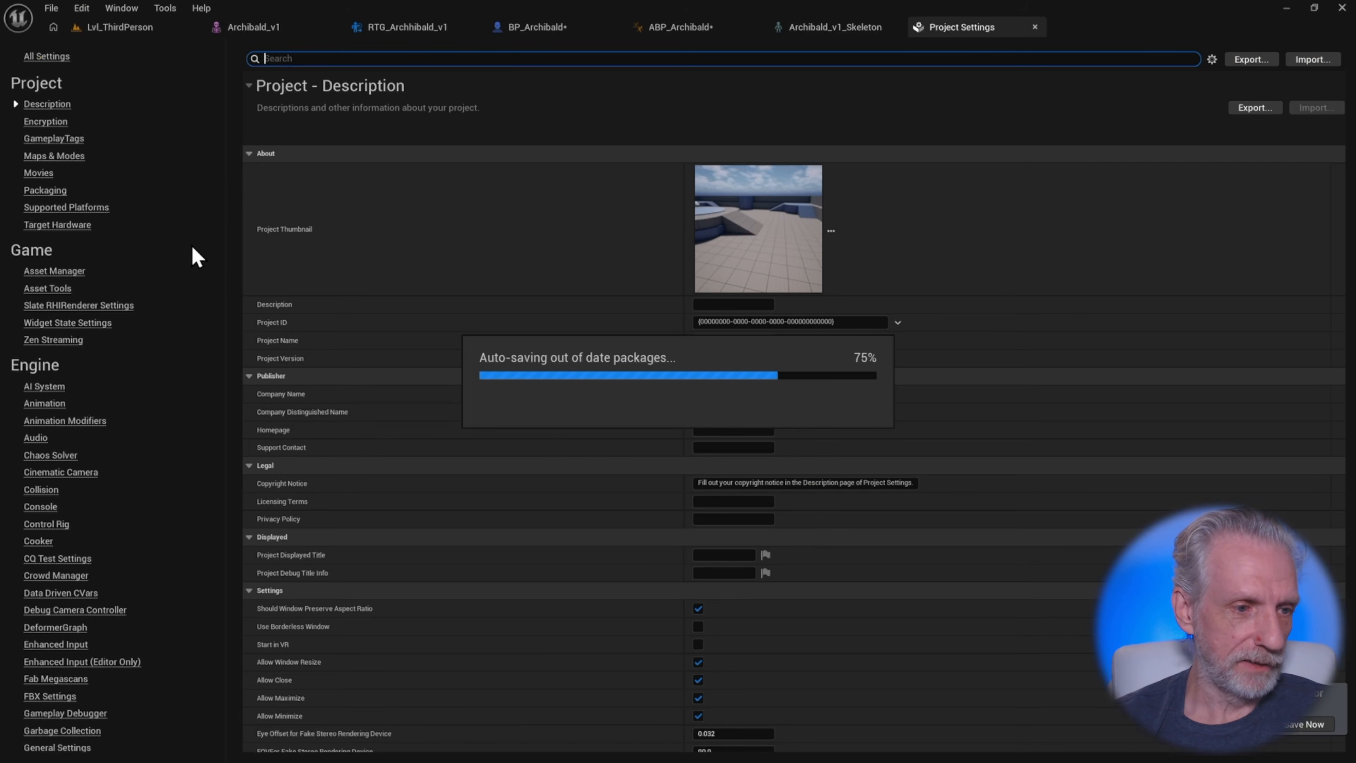
pyautogui.scroll(-15, 190, 244)
pyautogui.click(75, 237)
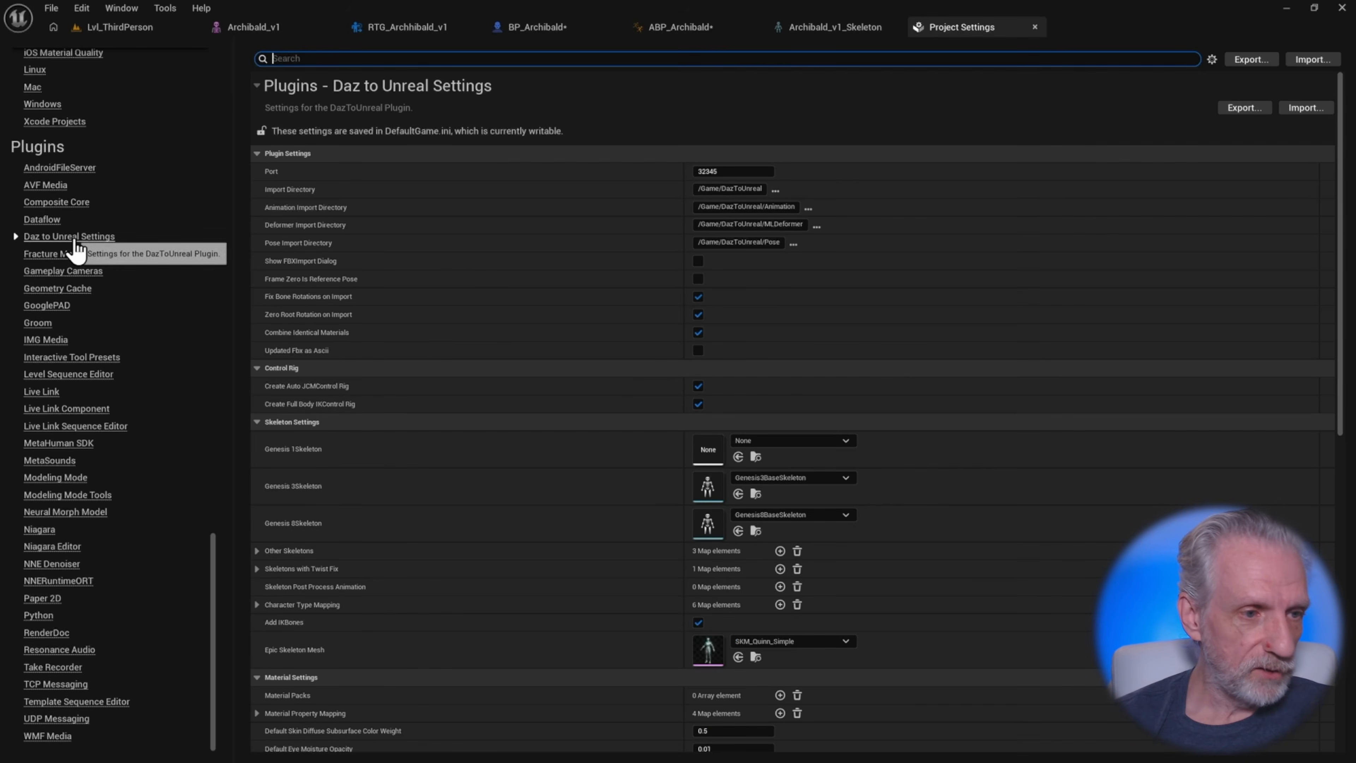
pyautogui.scroll(-4, 584, 319)
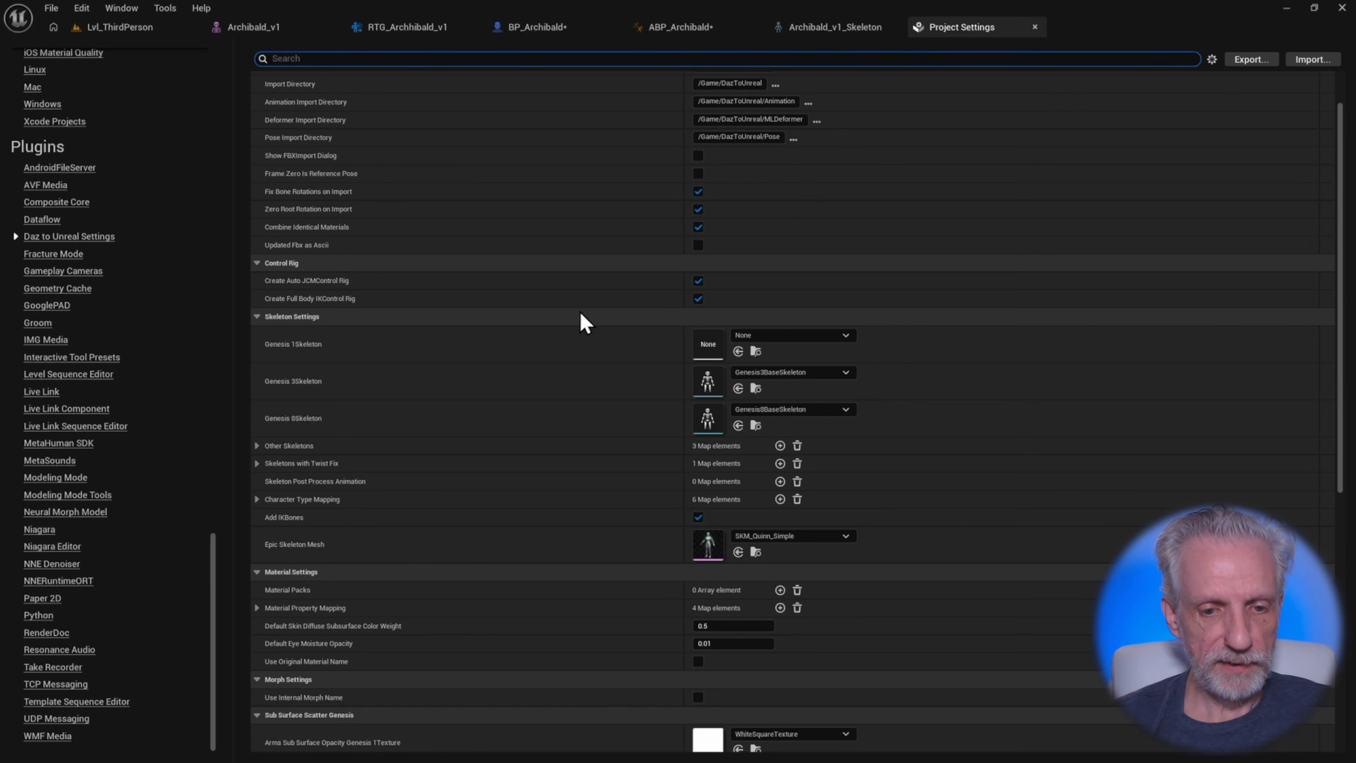
pyautogui.scroll(-4, 582, 321)
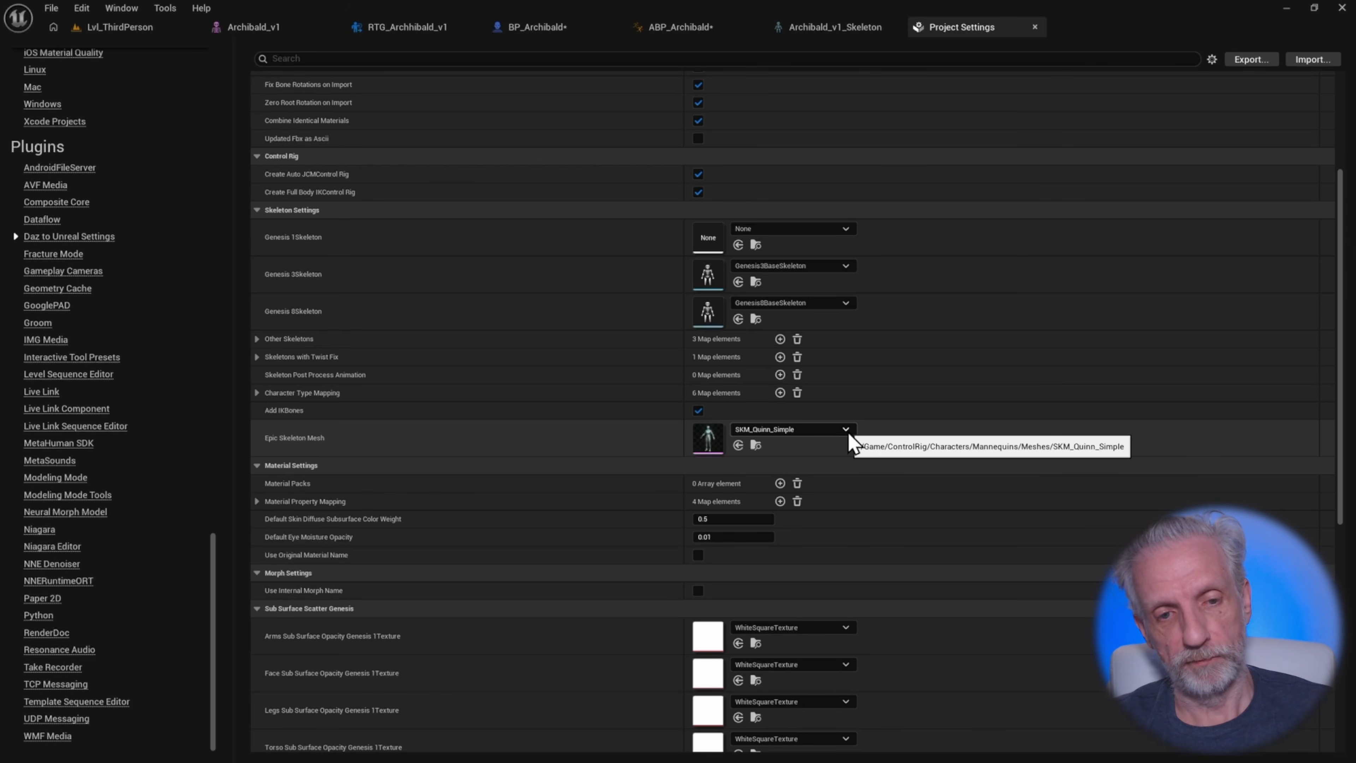
# Switch to Daz Studio, open the Daz to Unreal export dialog, and enable Convert To Epic Skeleton
pyautogui.hotkey('alt', 'Tab')
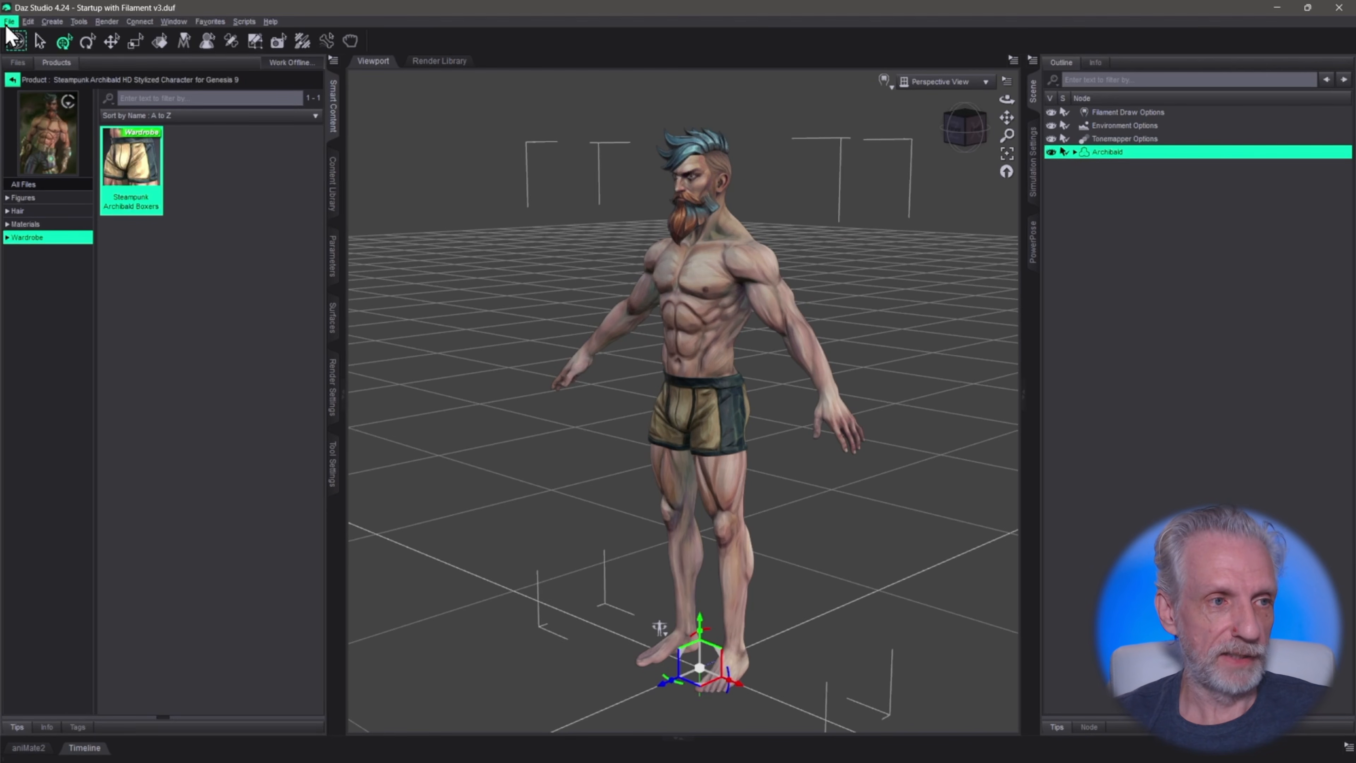
pyautogui.click(9, 21)
pyautogui.moveTo(81, 182)
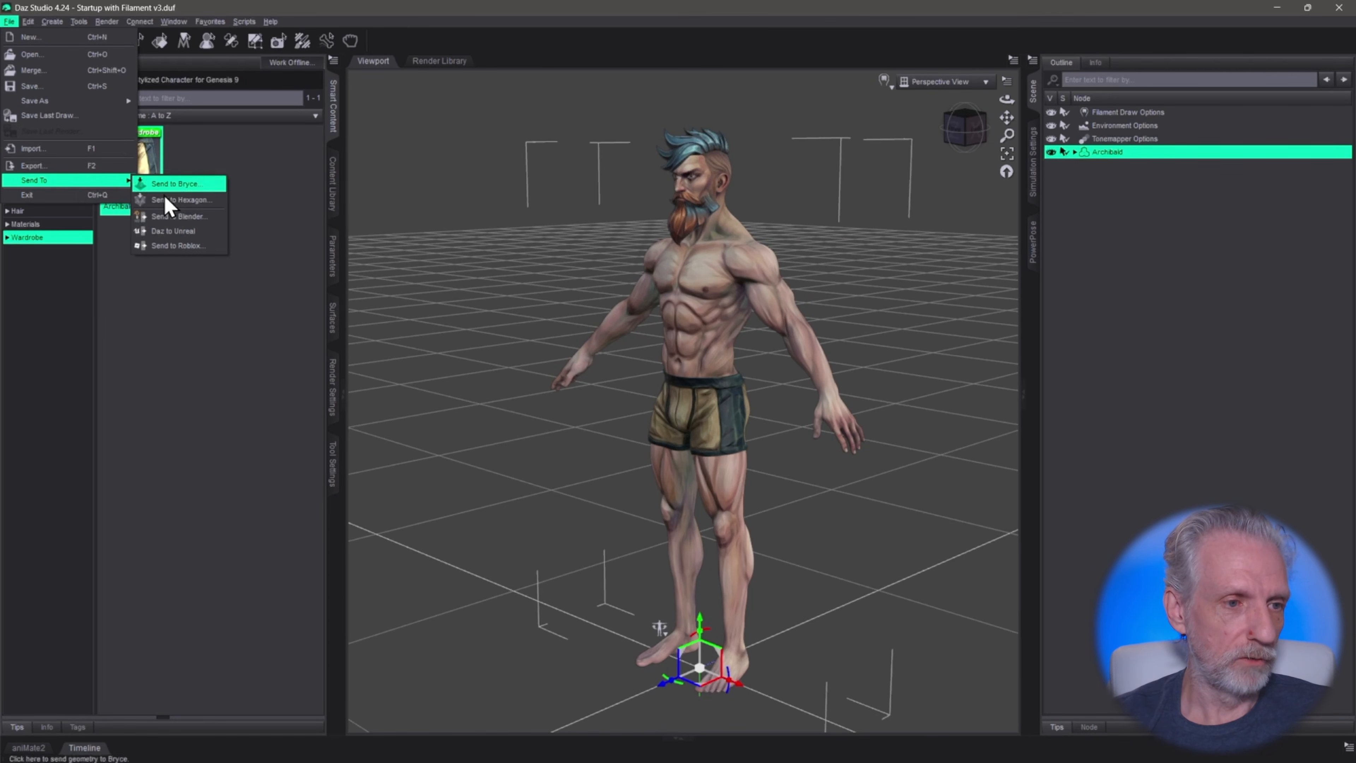
pyautogui.click(170, 231)
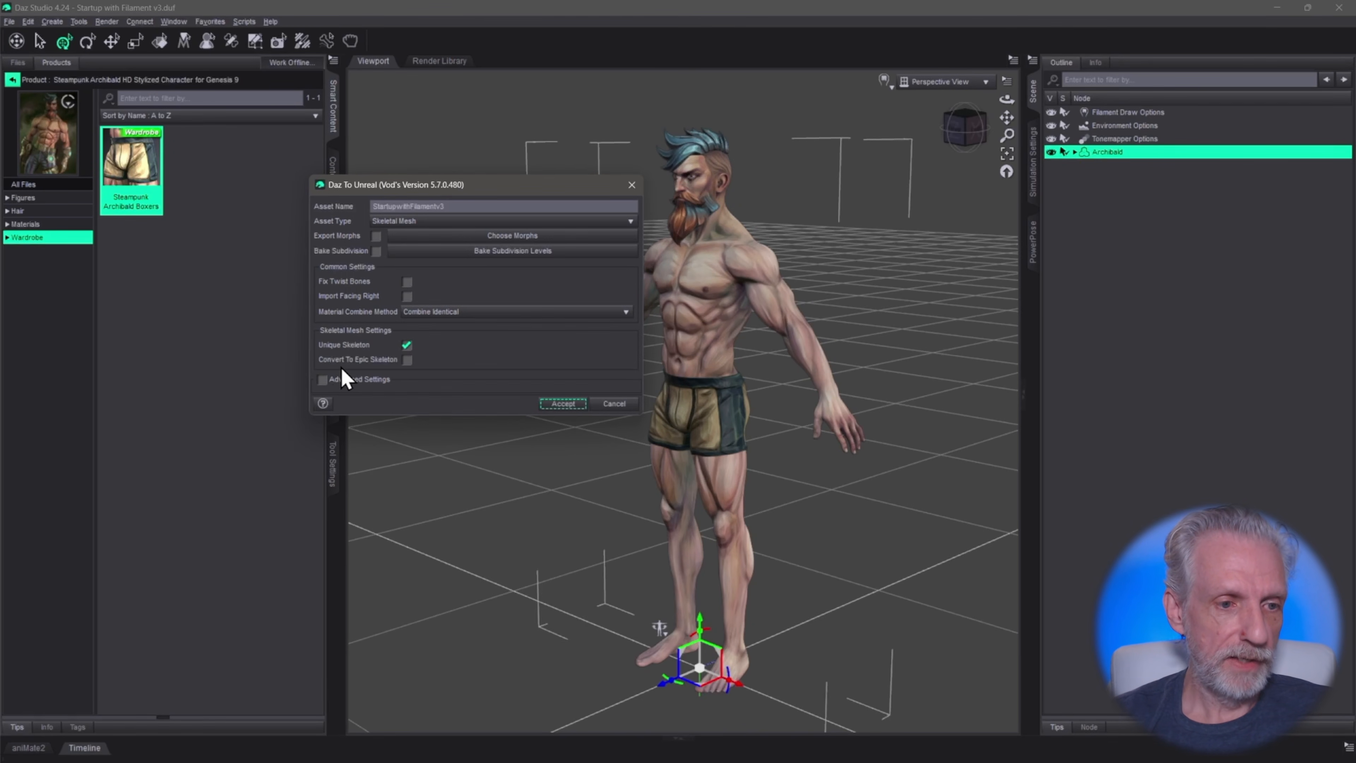
pyautogui.click(406, 359)
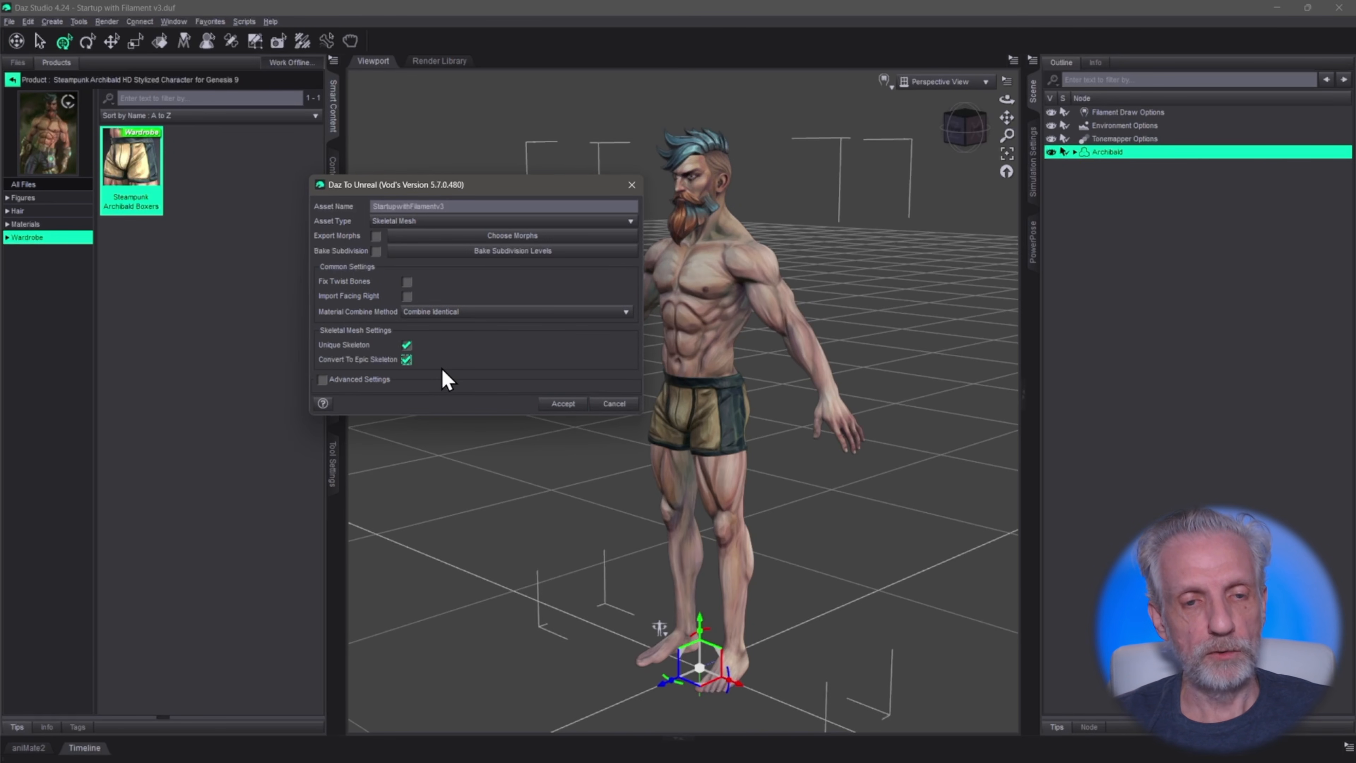
# Back in Unreal, browse the mesh choices for the Epic Skeleton Mesh setting, then return to the RTG_Archibald_v1 retargeter tab
pyautogui.hotkey('alt', 'Tab')
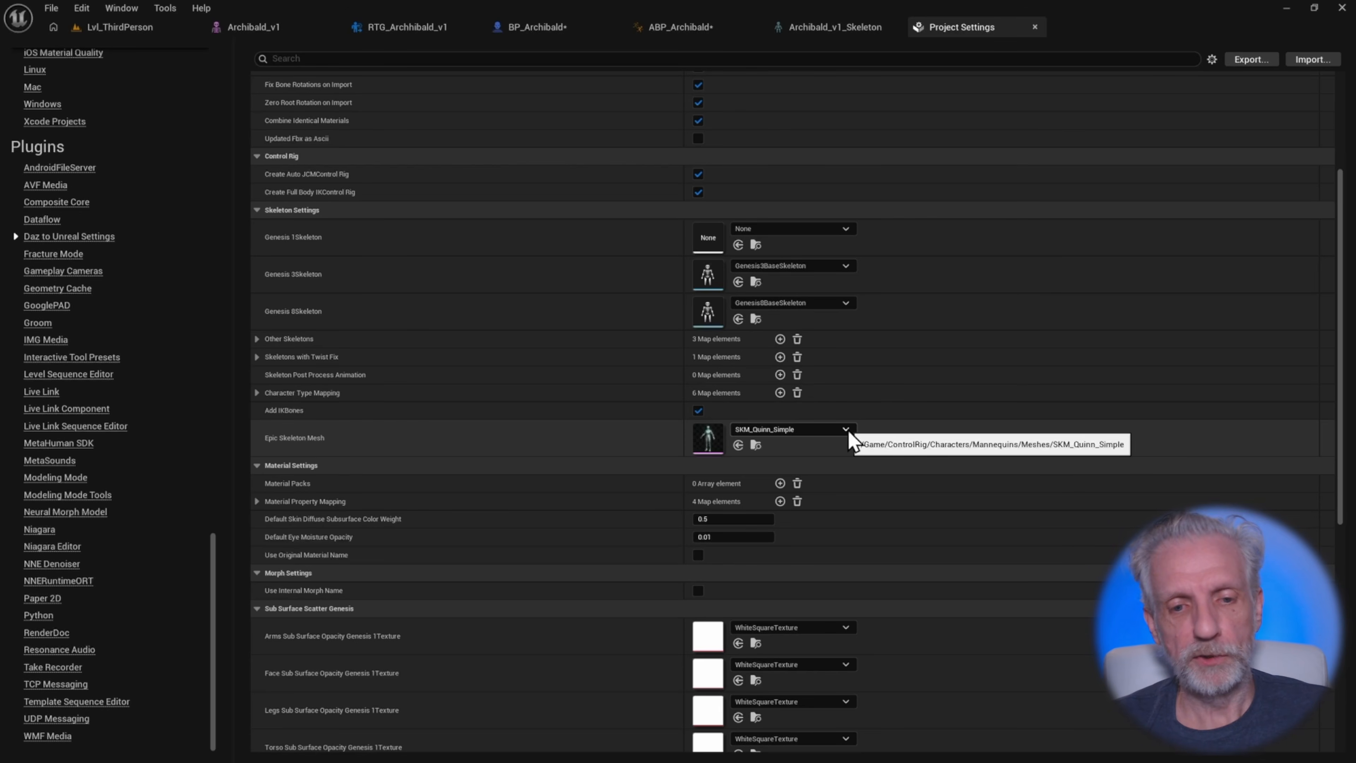
pyautogui.click(847, 430)
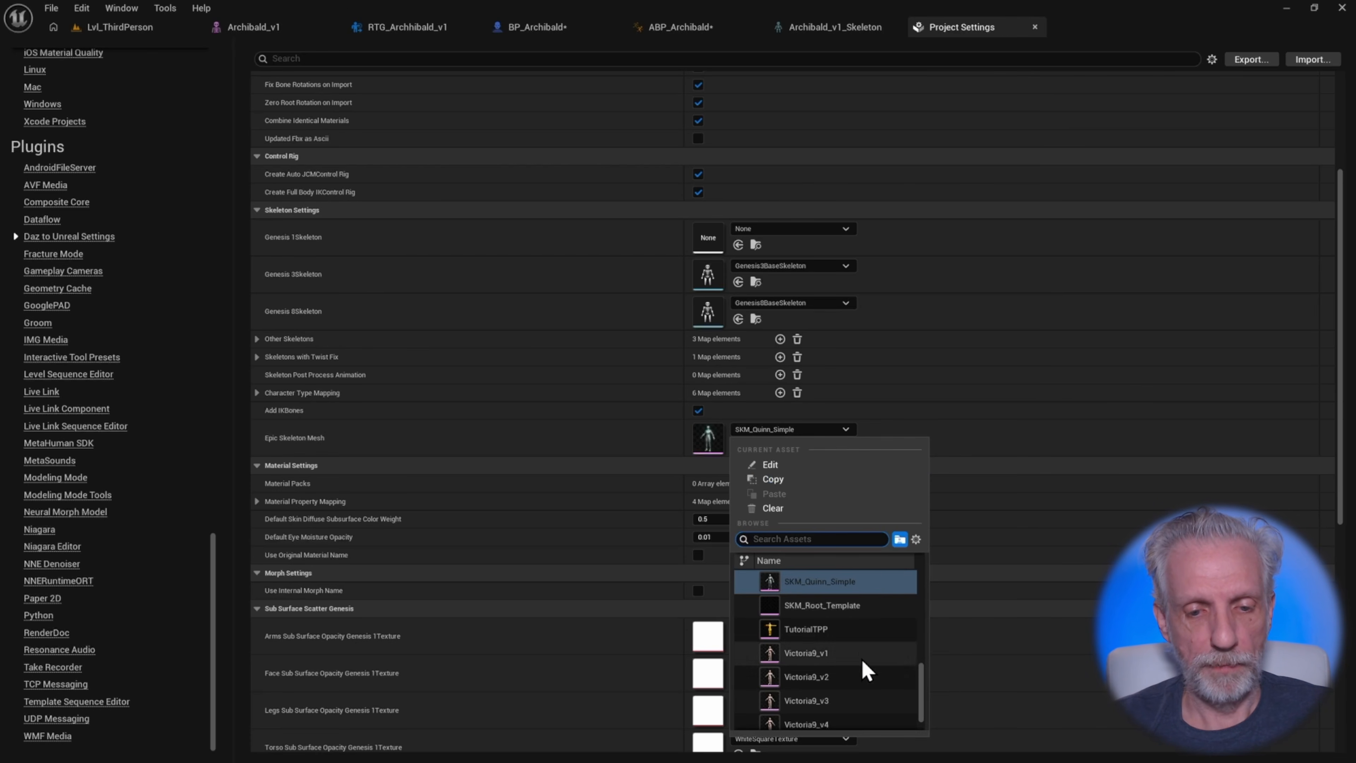
pyautogui.scroll(3, 868, 654)
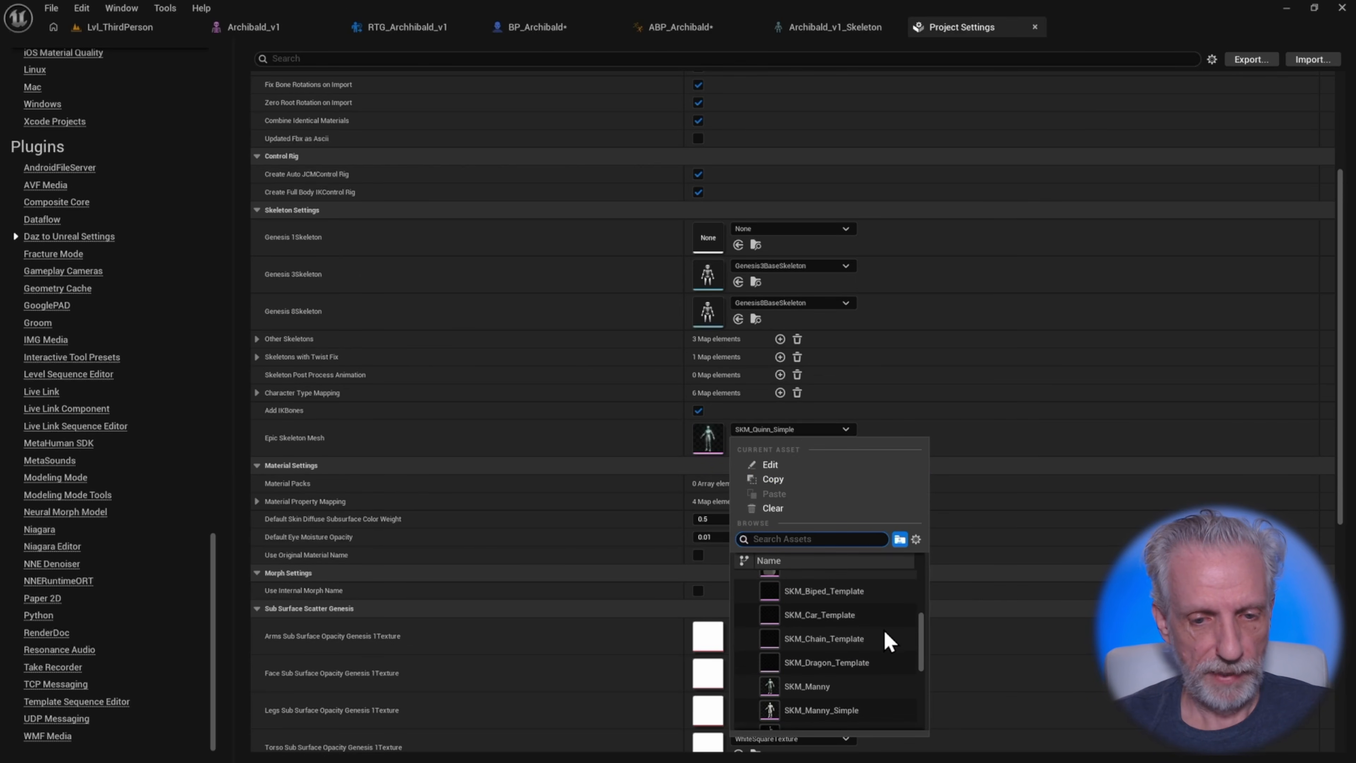
pyautogui.scroll(5, 887, 635)
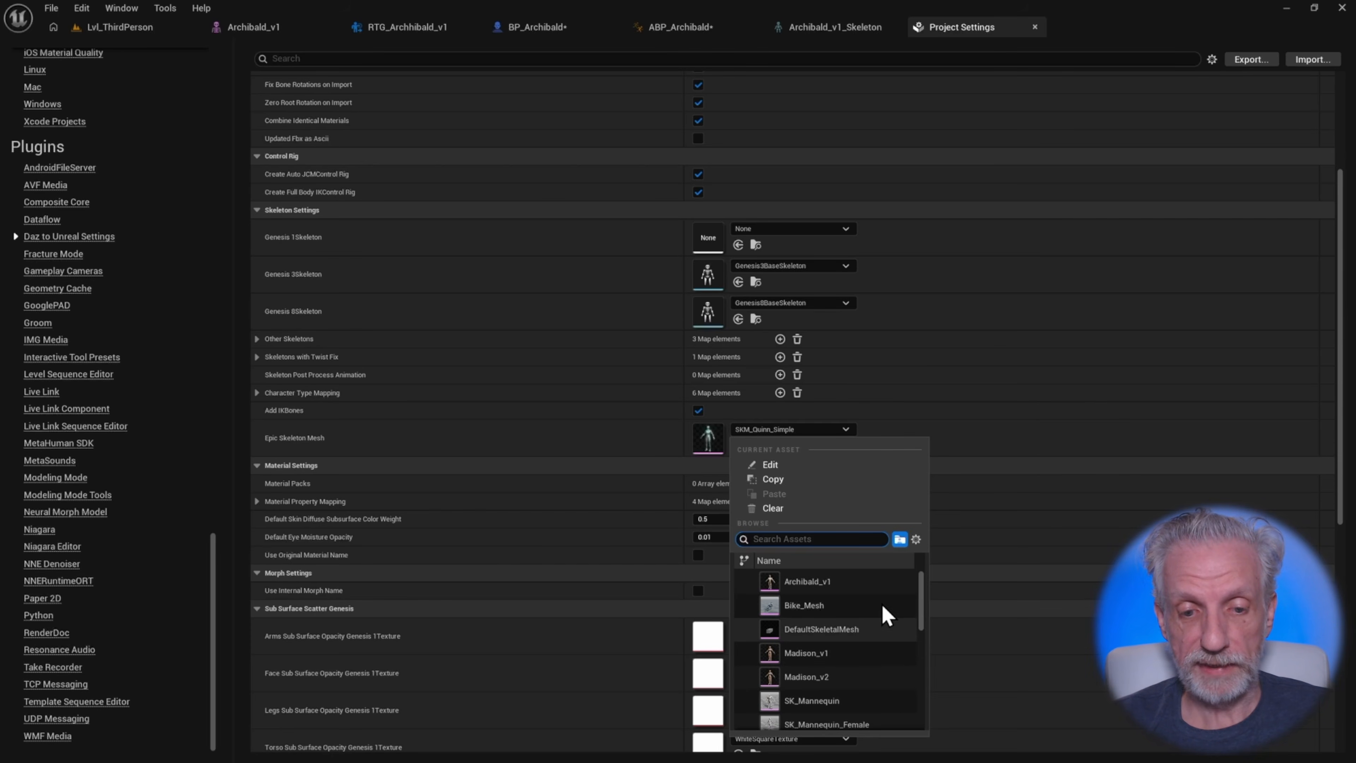
pyautogui.scroll(-10, 884, 609)
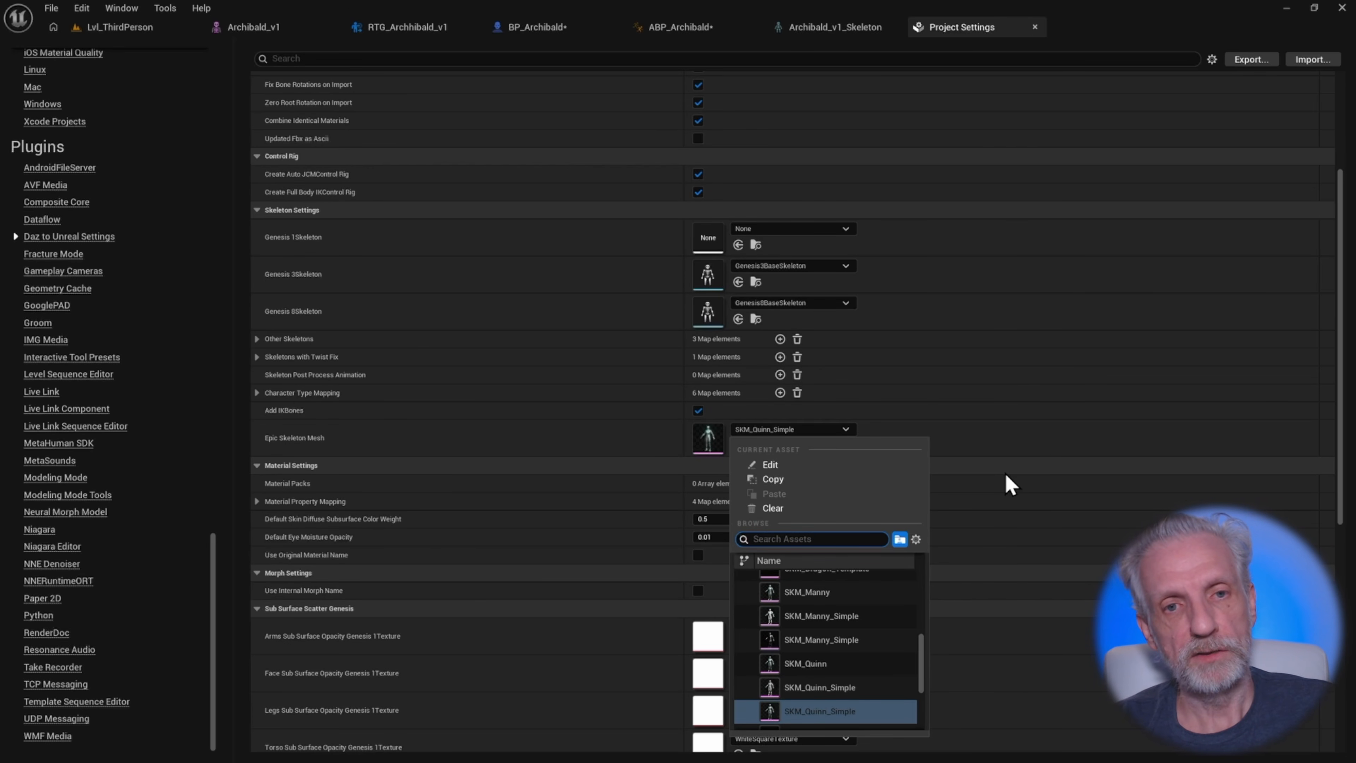
pyautogui.click(652, 457)
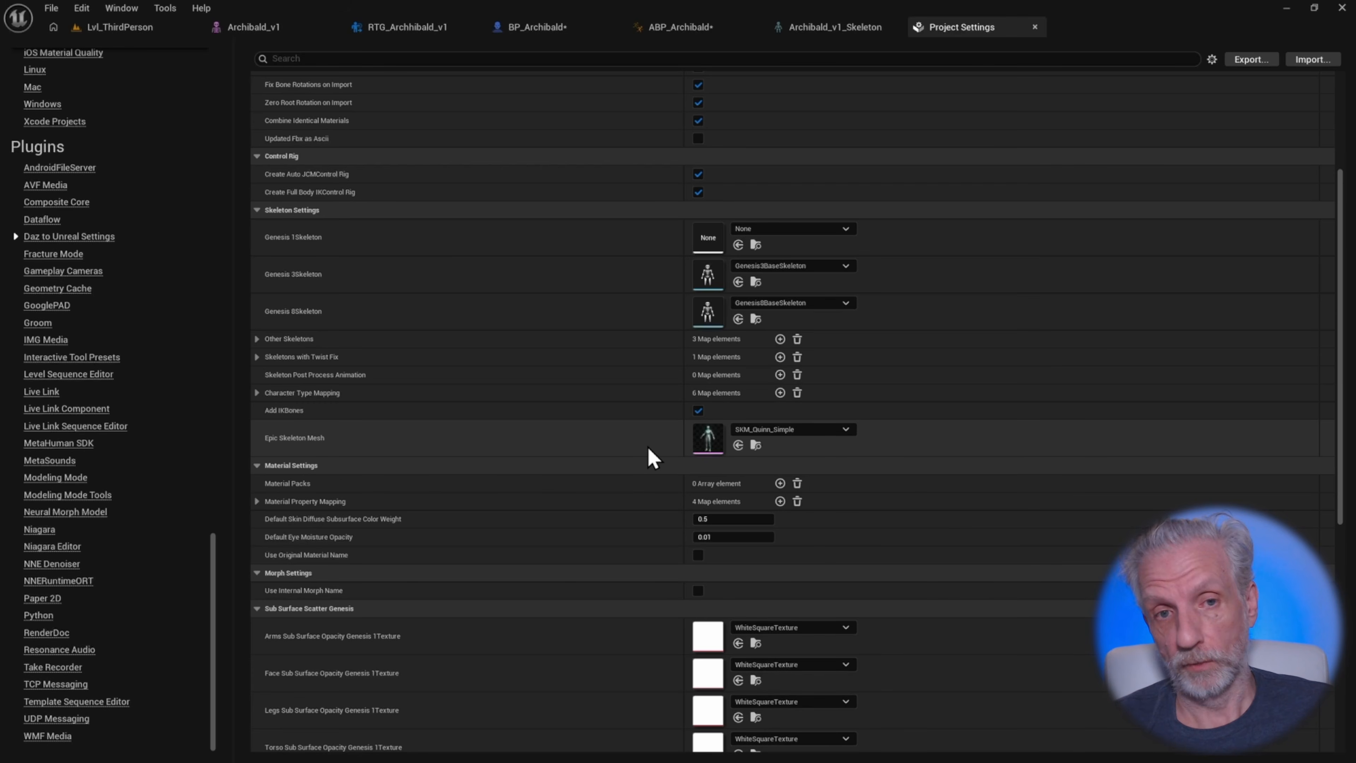
pyautogui.click(427, 27)
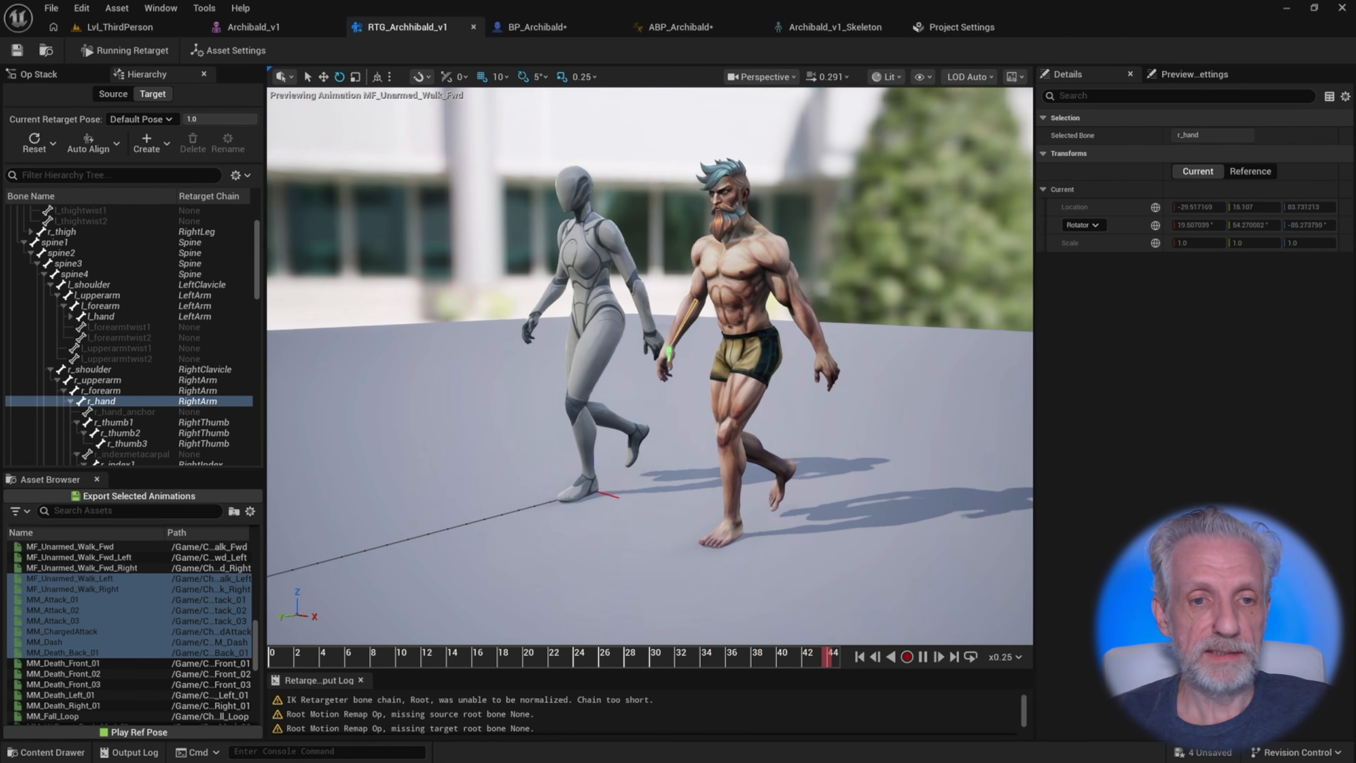